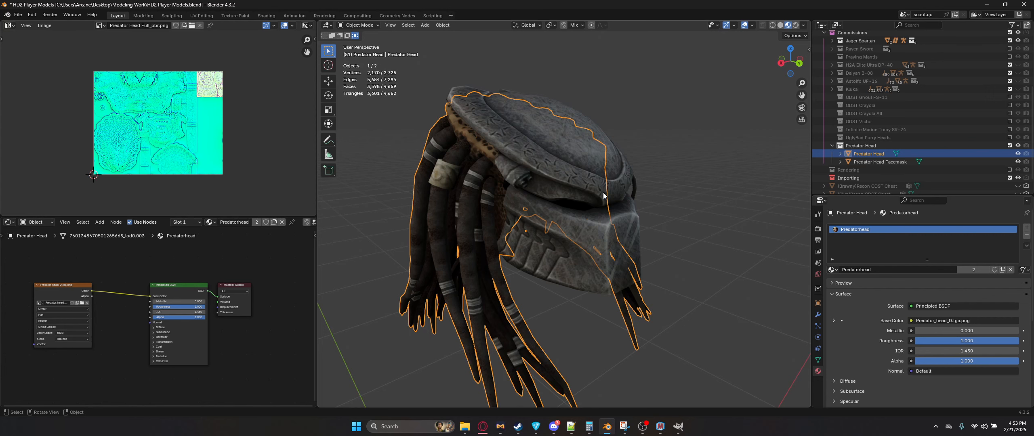
Step: Inspect the UV layouts and textures of the facemask and head objects in Edit Mode
left_click(603, 196)
key("Tab")
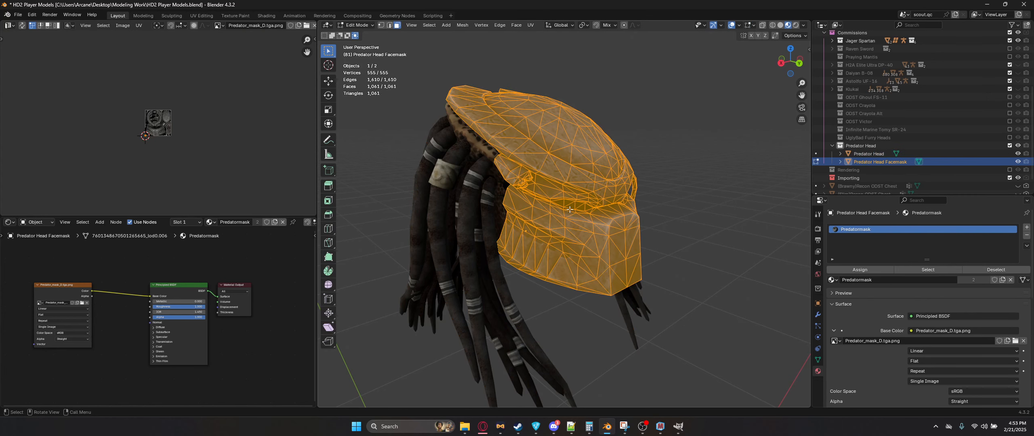
scroll(161, 127, "up", 8)
key("Tab")
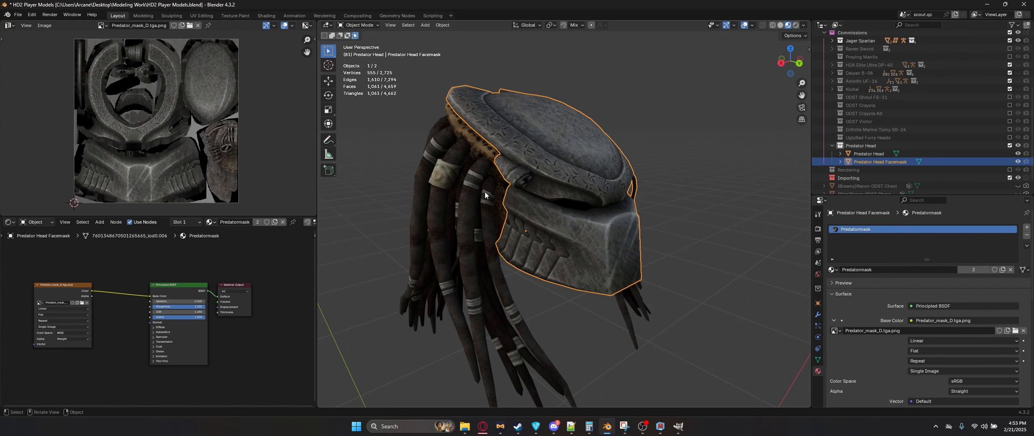
left_click(485, 195)
key("Tab")
scroll(126, 141, "down", 3)
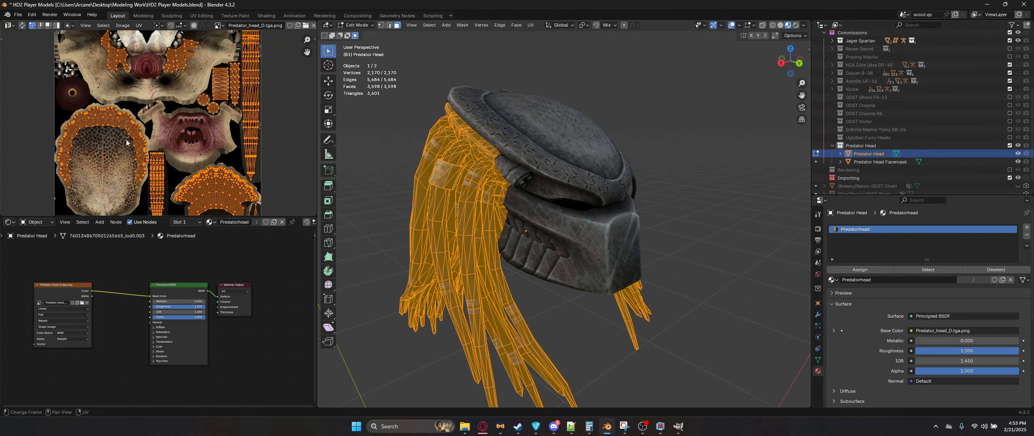
scroll(127, 142, "down", 2)
key("Tab")
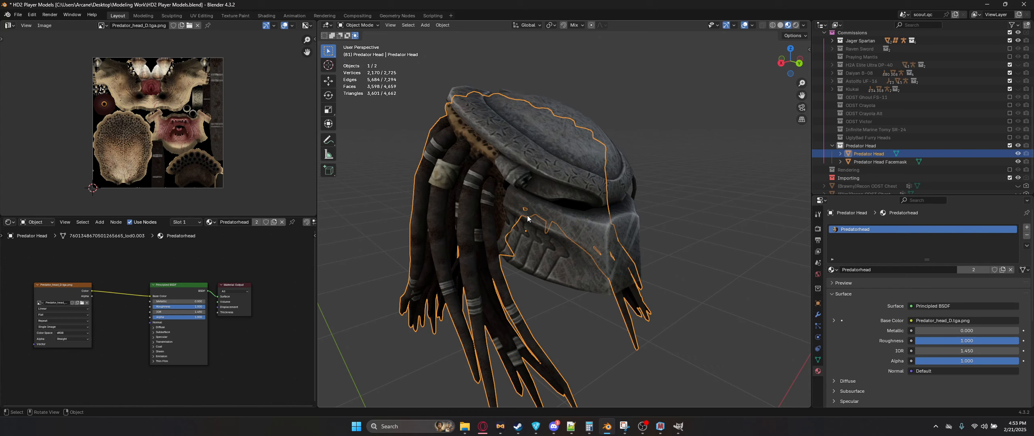
Step: Review the Material Presets slides in the HD2 Modding Documentation presentation
left_click(464, 426)
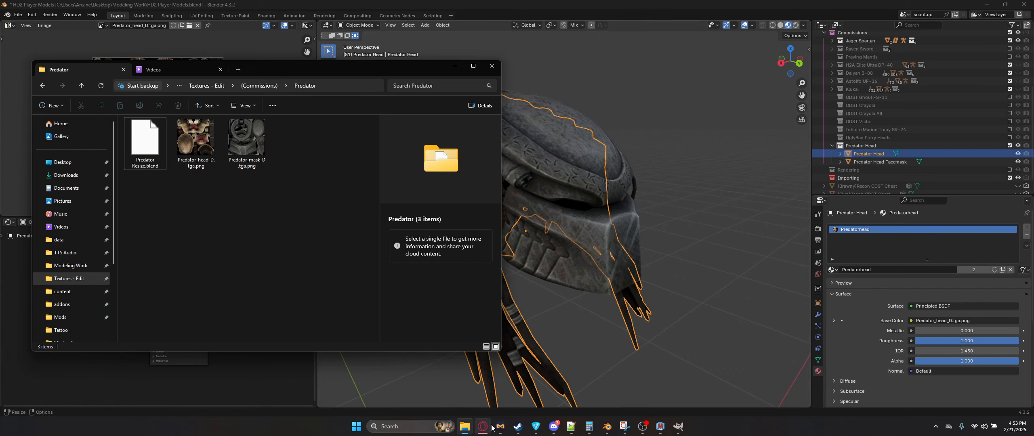
mouse_move(482, 427)
left_click(531, 398)
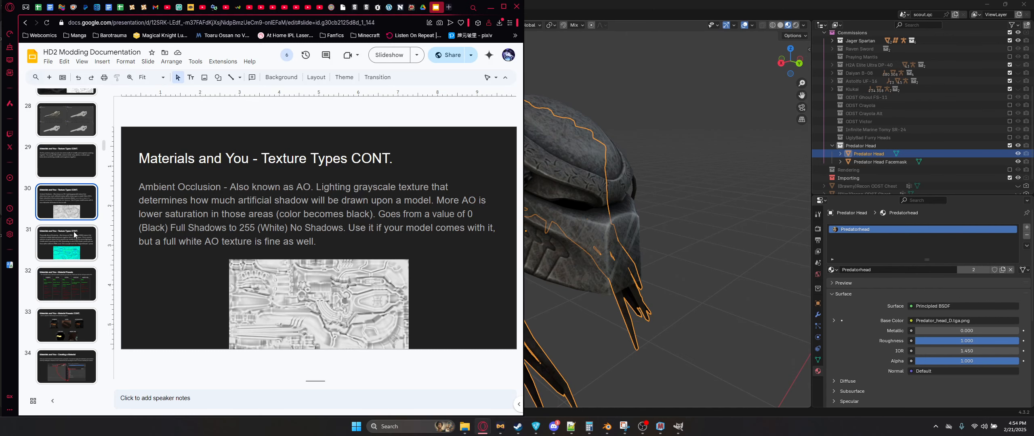
scroll(65, 242, "down", 2)
left_click(64, 277)
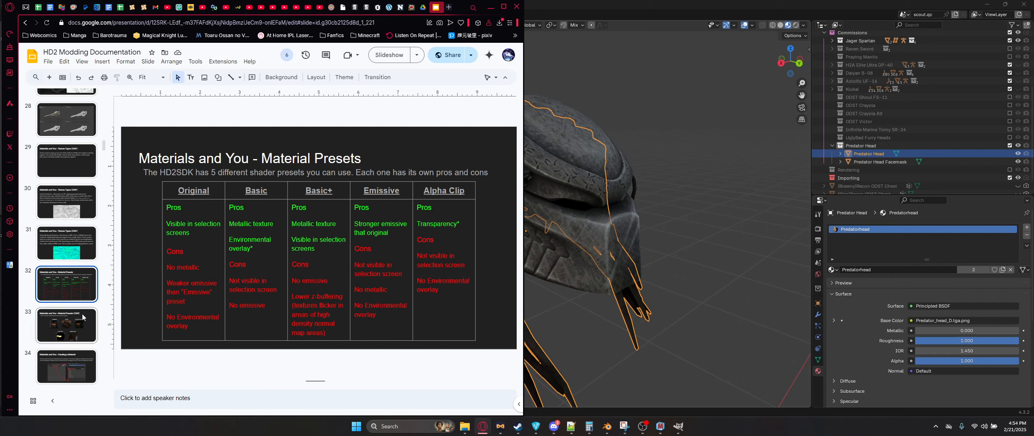
left_click(76, 323)
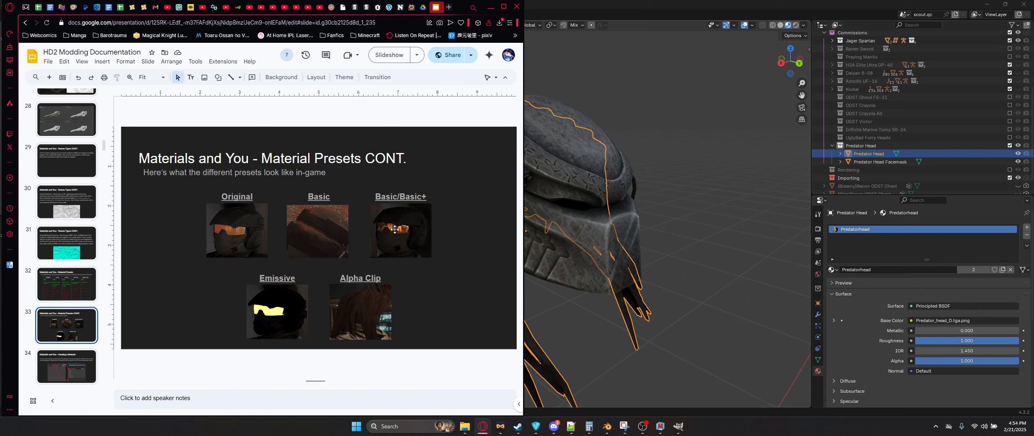
left_click(80, 284)
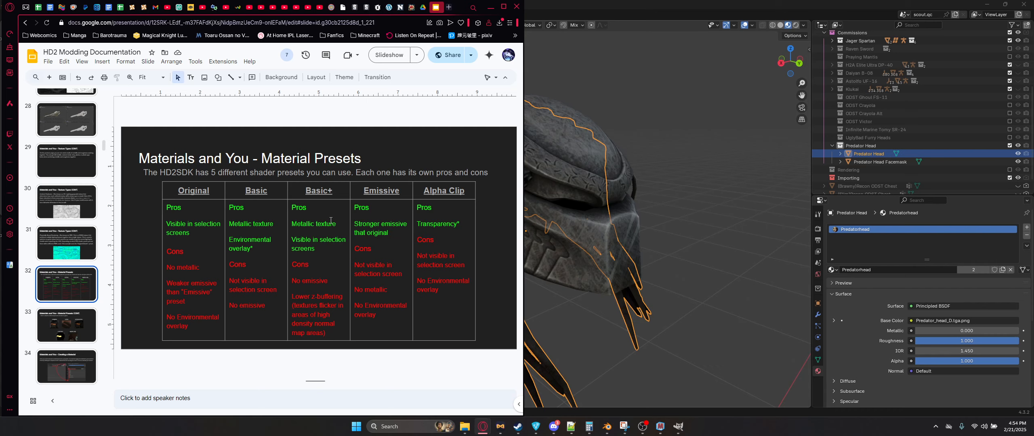
Step: Switch to Materialize and clear all existing texture maps
left_click(465, 428)
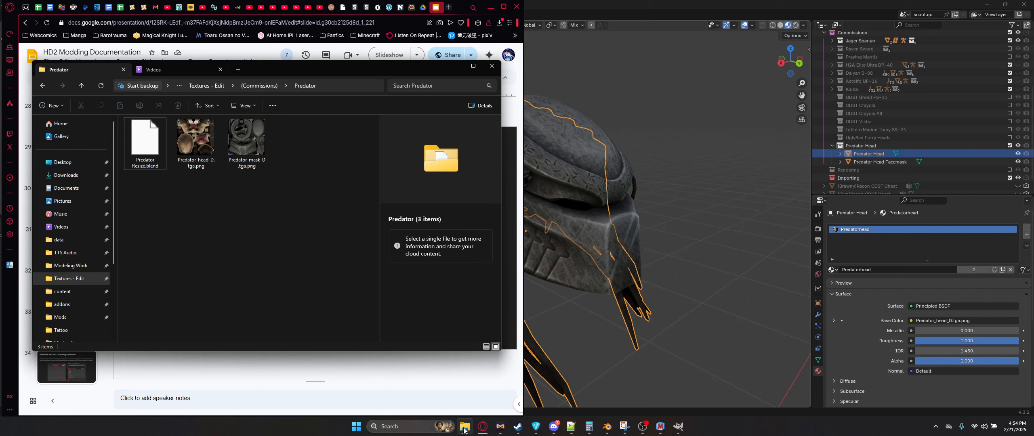
left_click(660, 427)
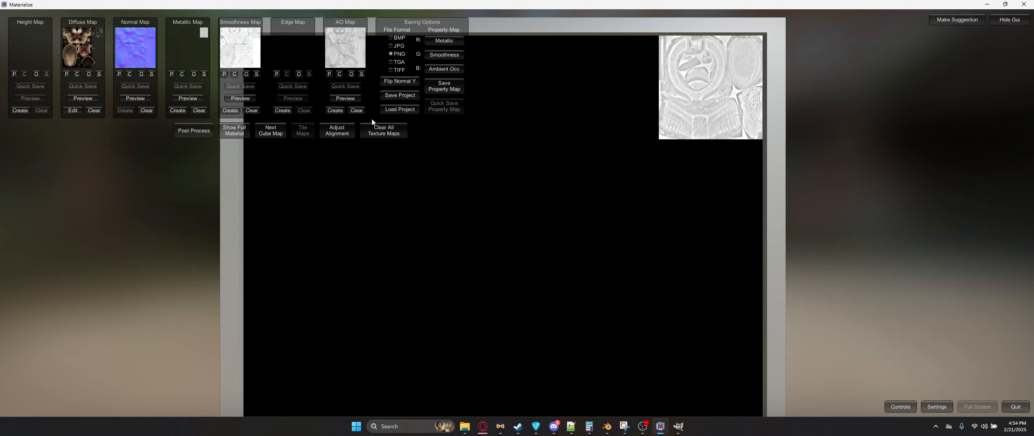
left_click(376, 129)
left_click(371, 164)
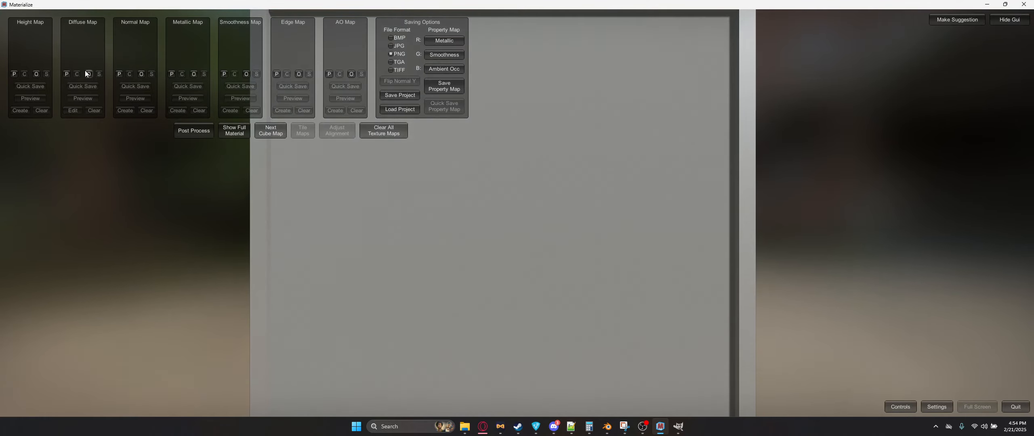
Step: Load Predator_head_D.tga.png as the diffuse map
left_click(87, 74)
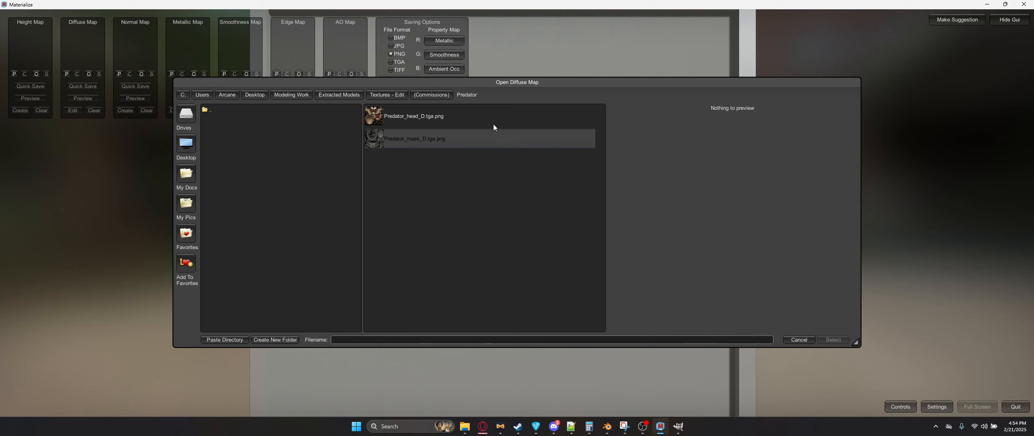
double_click(459, 115)
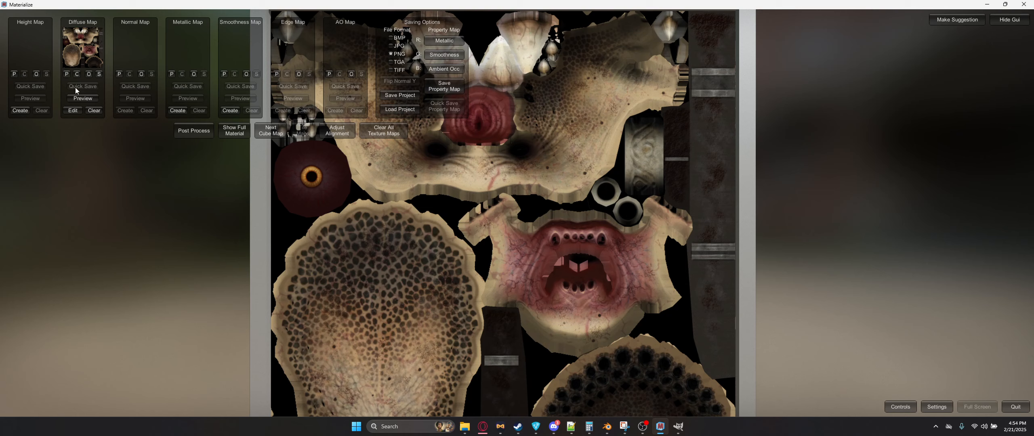
Step: Create a height map from the diffuse and set it as the height map
left_click(20, 110)
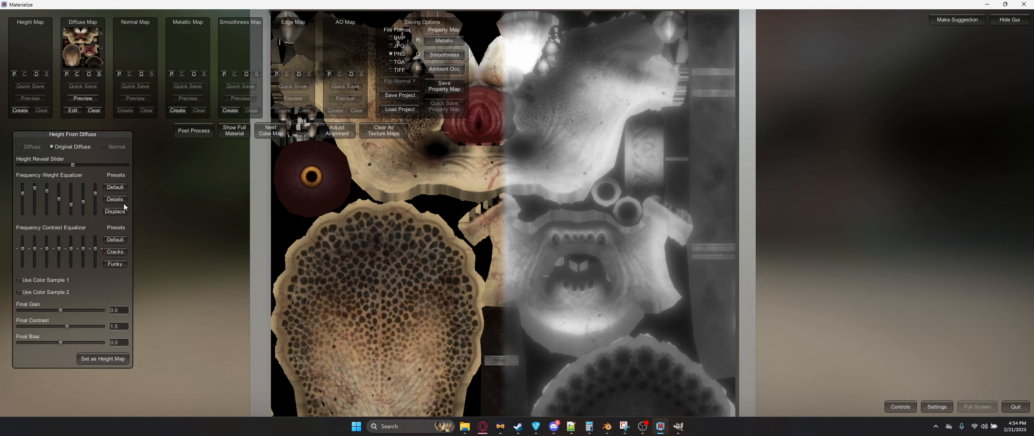
left_click(103, 359)
Step: Create a normal map from the height using the Crisp preset and set it as the normal map
left_click(126, 112)
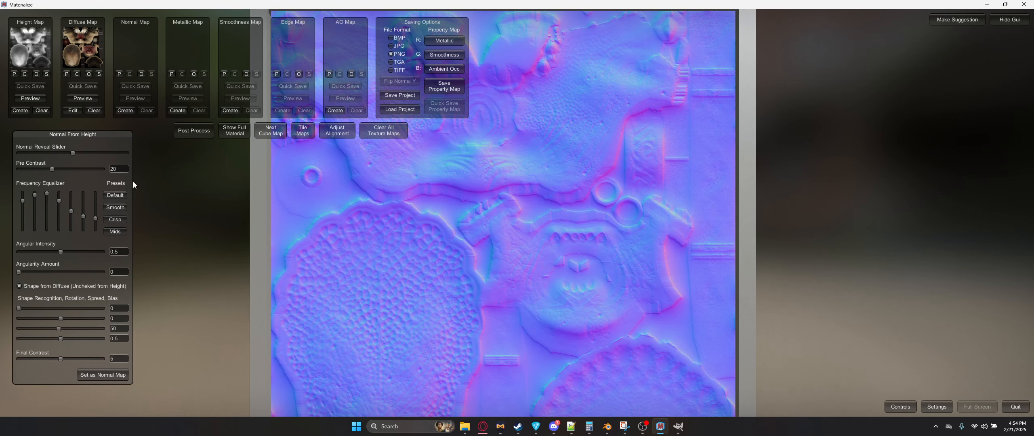
left_click(111, 208)
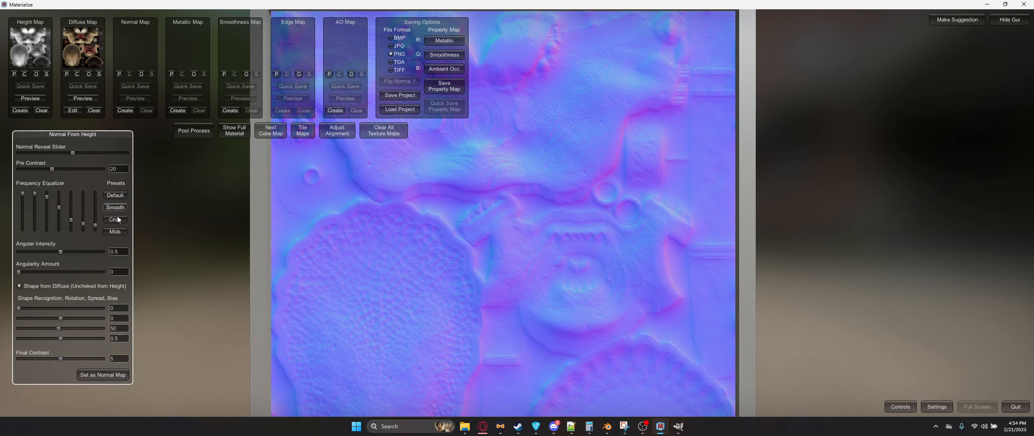
left_click(117, 219)
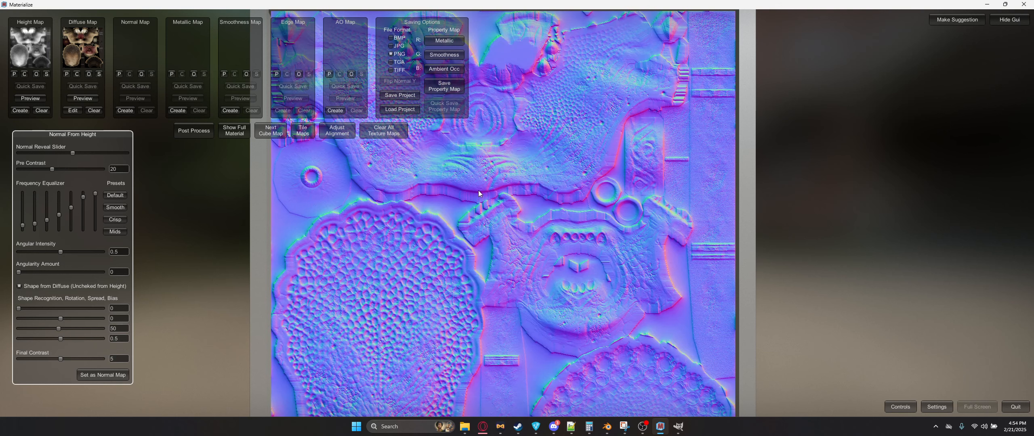
left_click(108, 375)
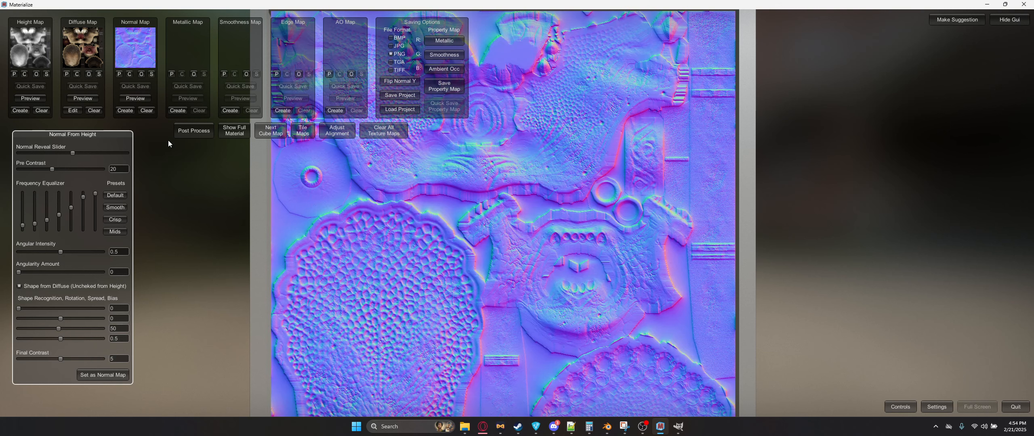
Step: Save the normal map as Predator_head_n.png in the Predator folder
left_click(151, 74)
left_click(461, 119)
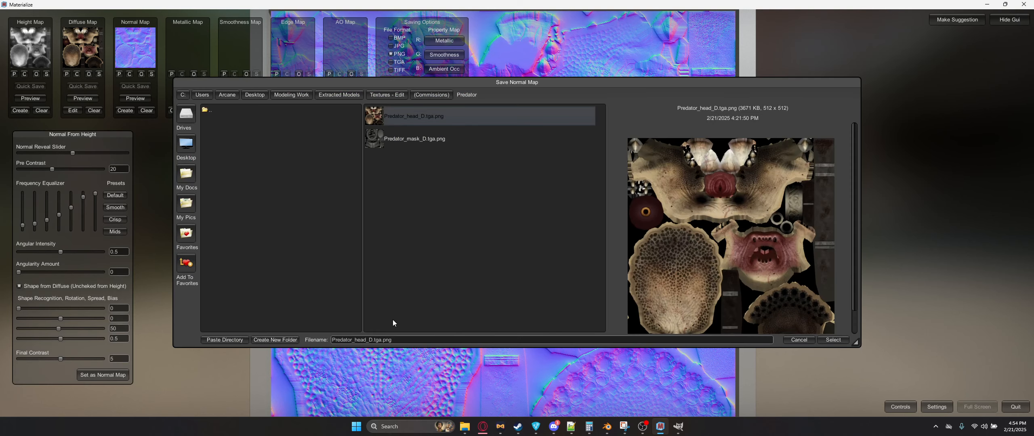
key("BackSpace")
key("BackSpace")
key("BackSpace")
key("BackSpace")
key("BackSpace")
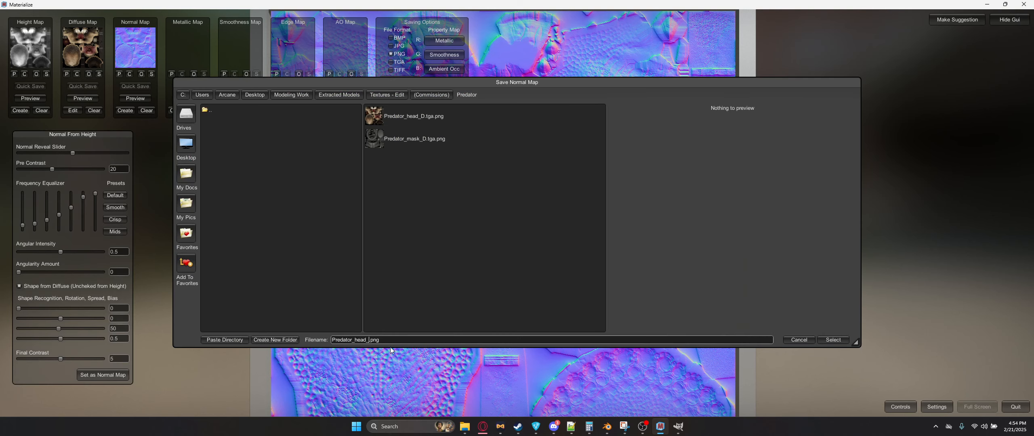
type("n")
key("Return")
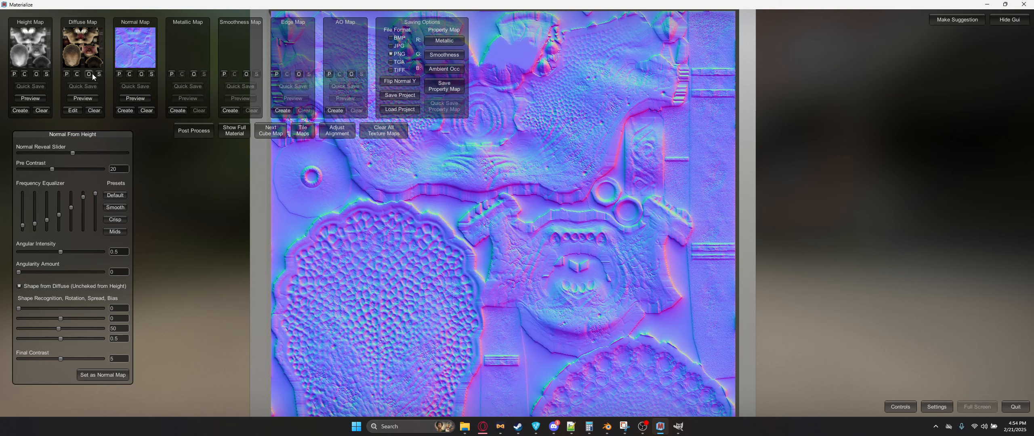
Step: Create a smoothness map from the diffuse and set it as smoothness
left_click(231, 111)
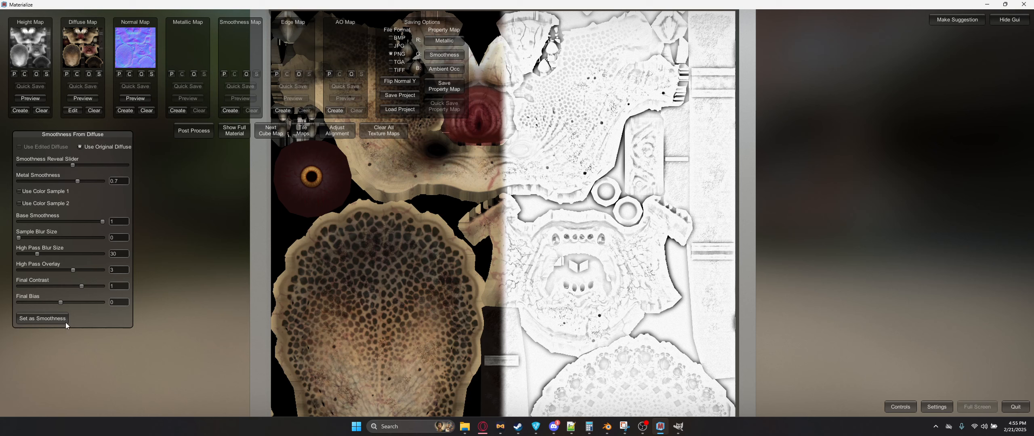
left_click(42, 318)
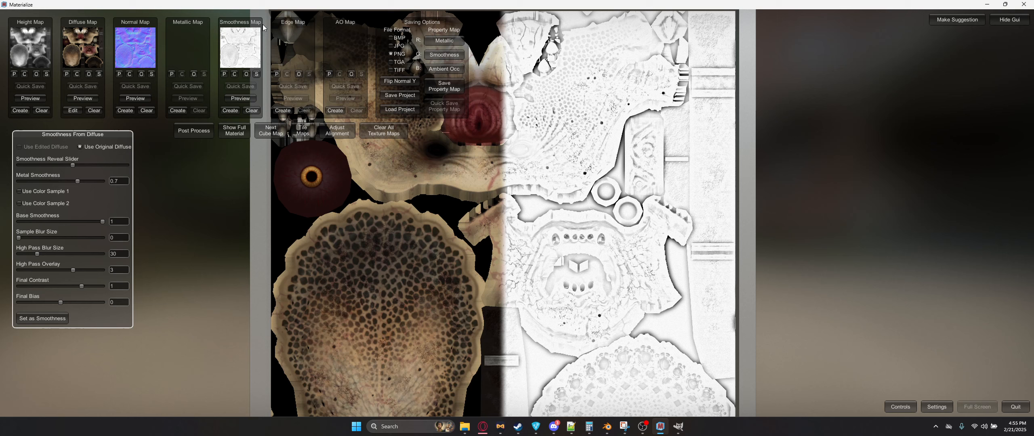
Step: Save the smoothness map as Predator_head_r.png in the Predator folder
left_click(256, 74)
left_click(438, 140)
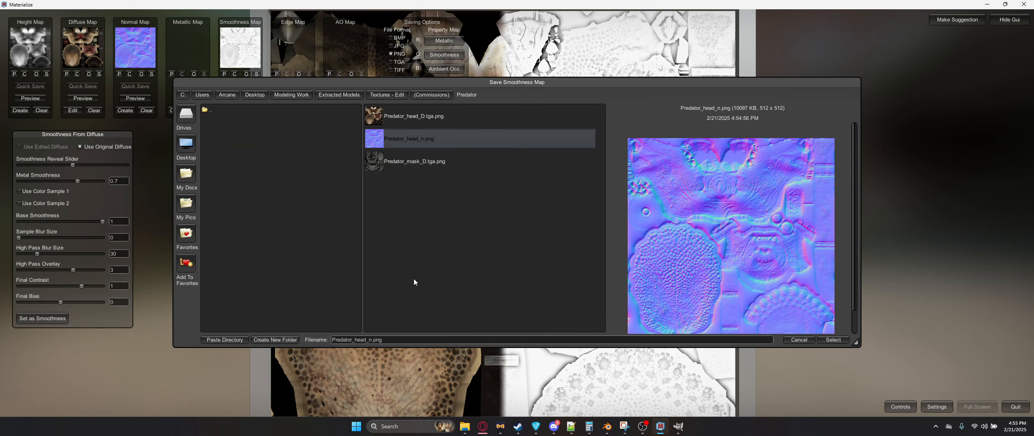
left_click(369, 340)
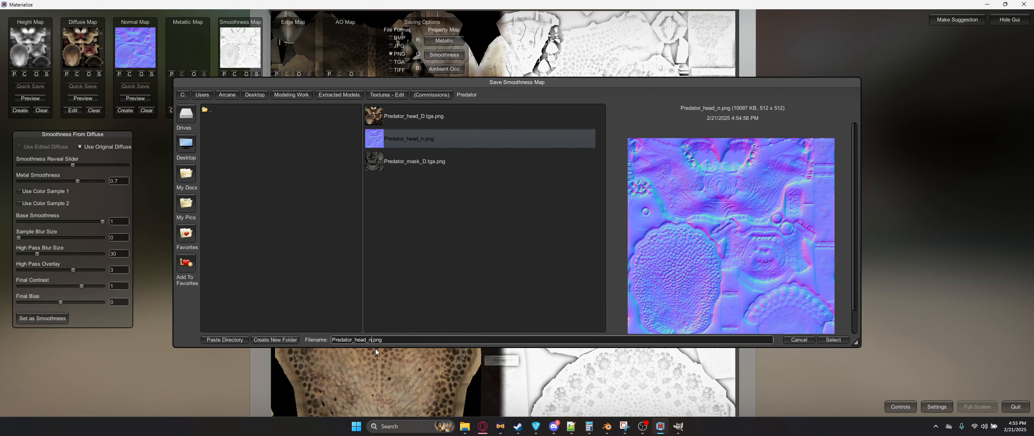
key("BackSpace")
type("s")
key("Return")
Step: Open Predator_head_r.png in GIMP from the file explorer
left_click(678, 427)
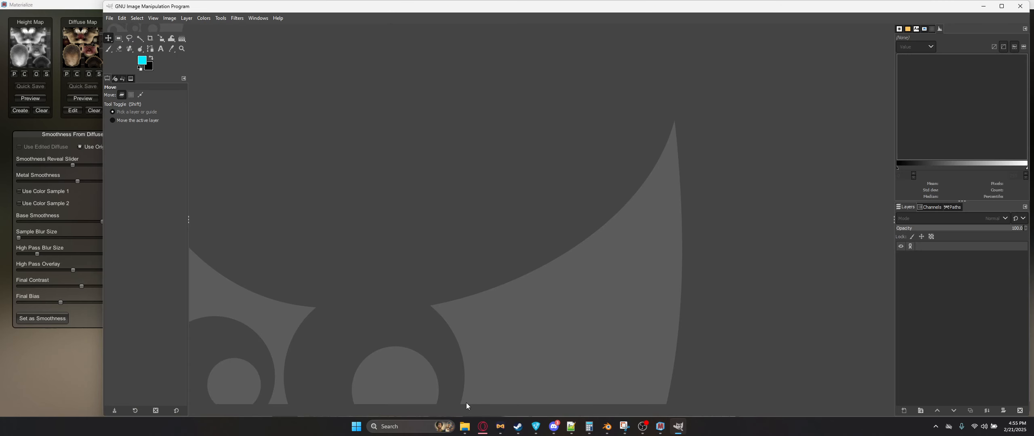
left_click(465, 427)
left_click(300, 136)
left_click_drag(300, 136, 772, 193)
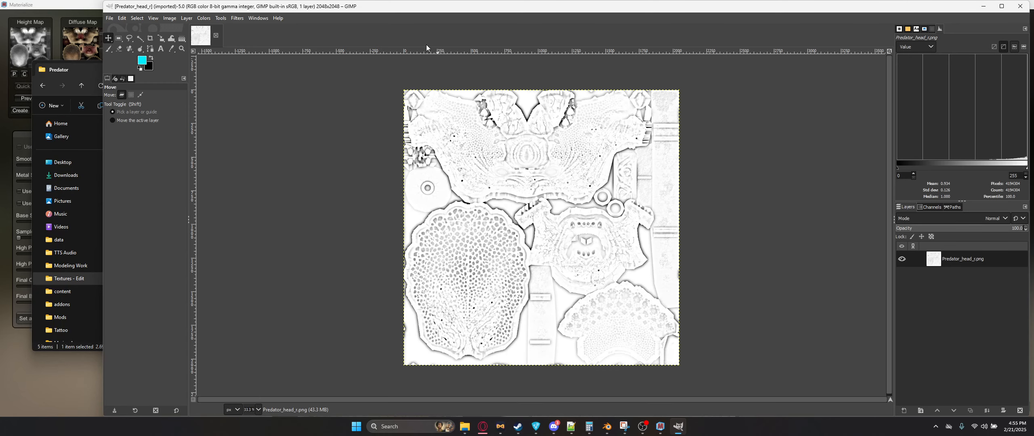
Step: Invert the image's colours twice, then close it without saving
left_click(204, 18)
left_click(220, 137)
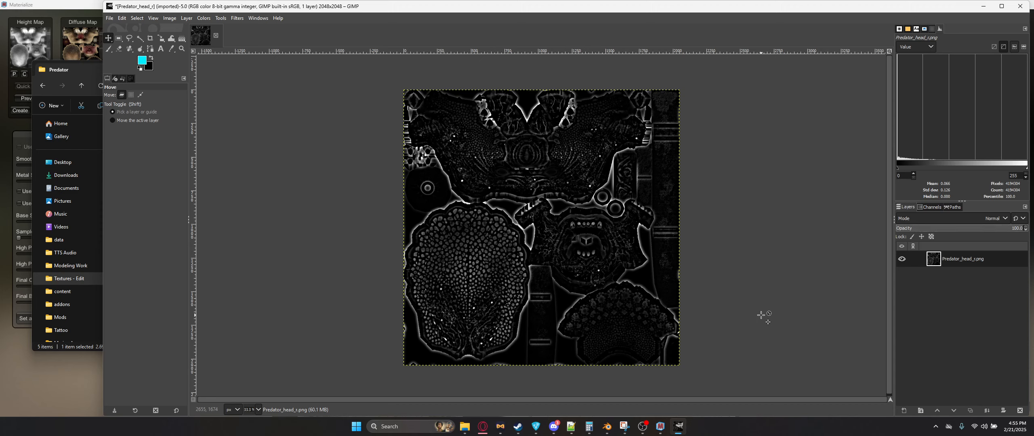
left_click(204, 18)
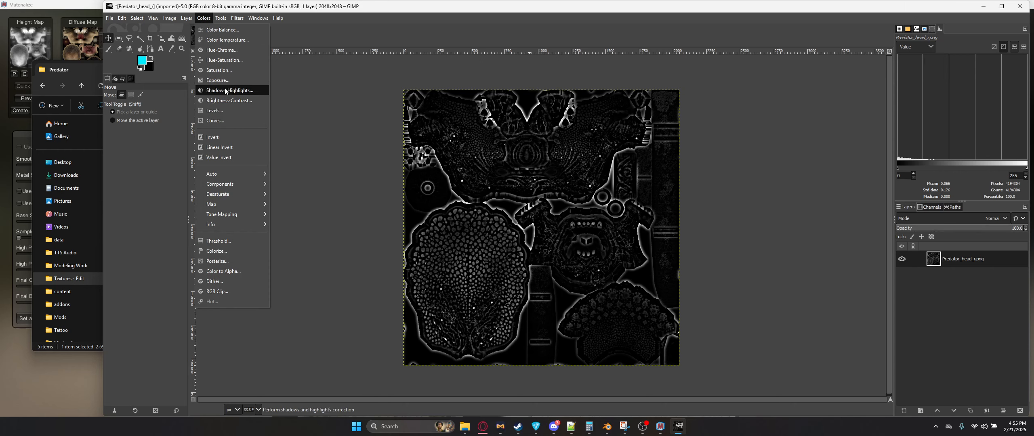
left_click(226, 137)
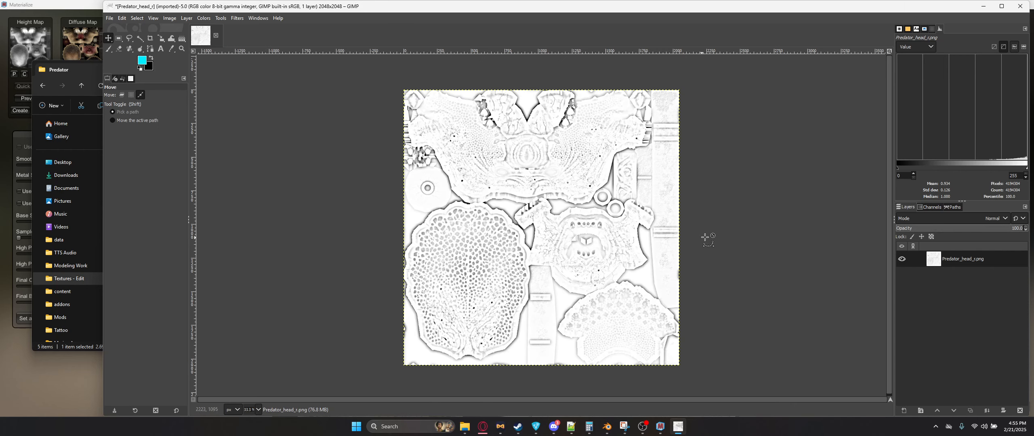
key("ctrl+w")
left_click(584, 260)
left_click(87, 71)
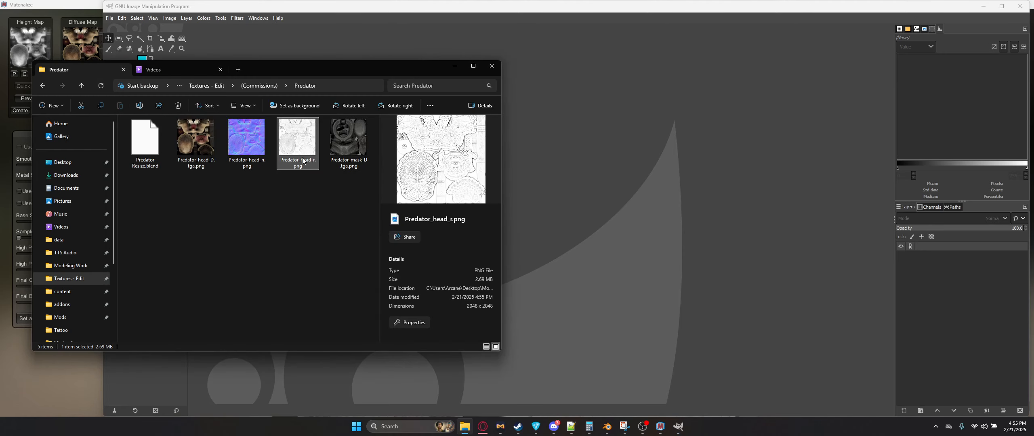
Step: Create an AO map from the head textures and save it as Predator_head_ao.png in the Predator folder
left_click(71, 7)
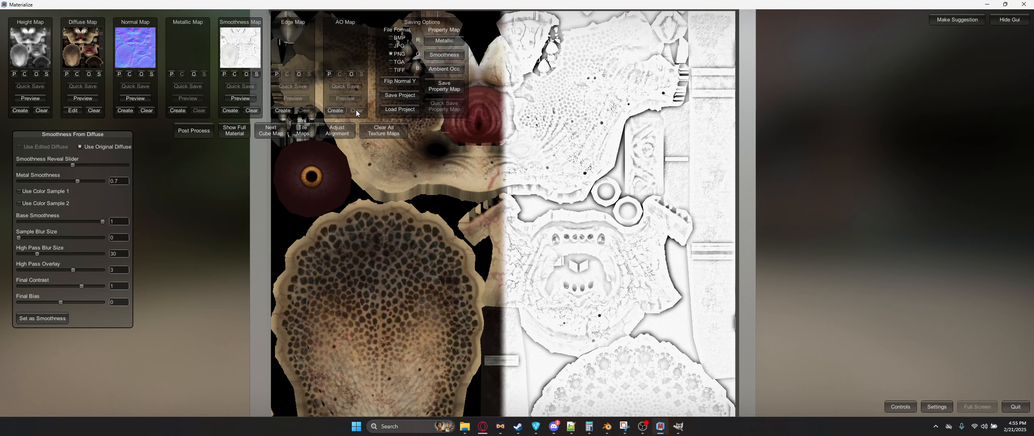
left_click(334, 110)
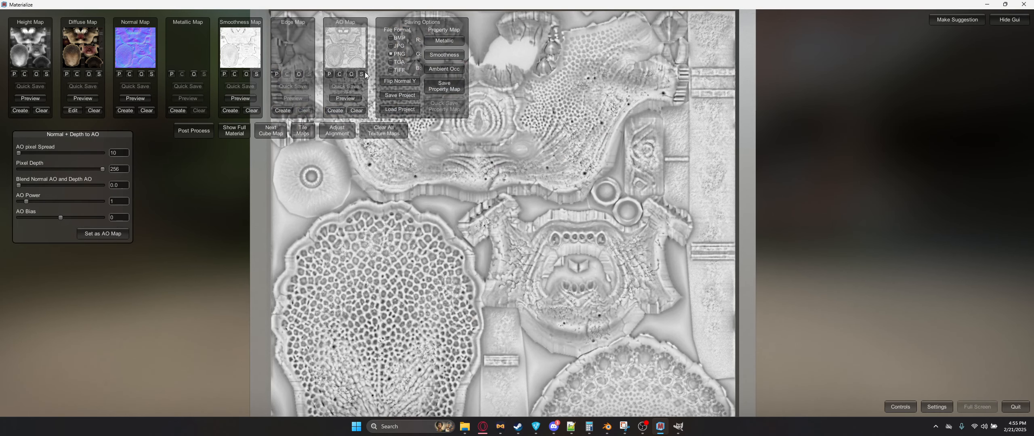
left_click(364, 72)
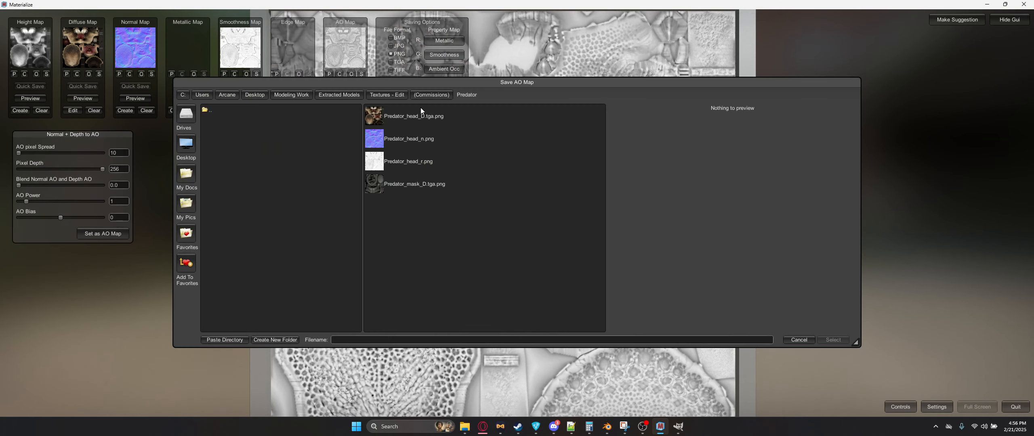
left_click(440, 118)
key("BackSpace")
key("BackSpace")
key("BackSpace")
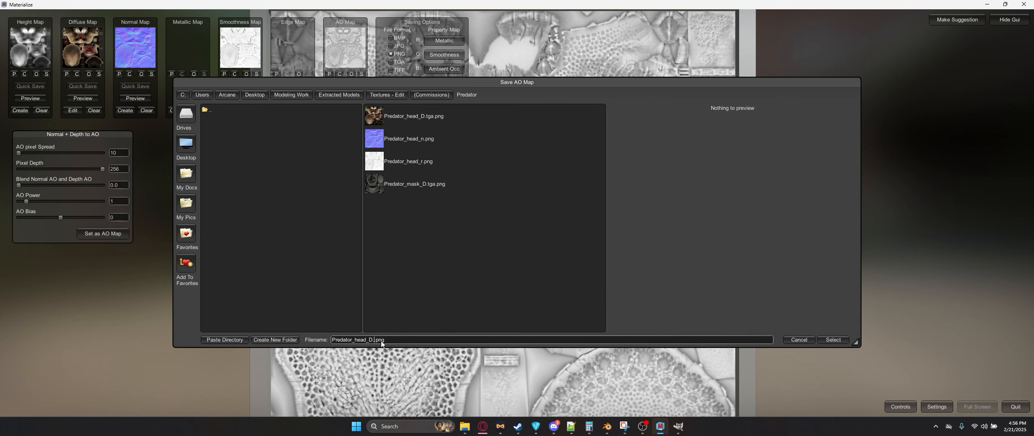
key("Return")
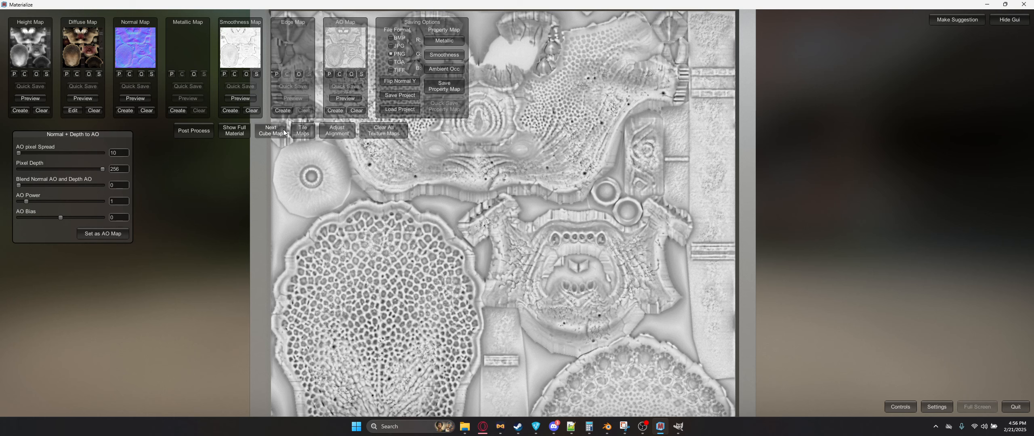
left_click(89, 74)
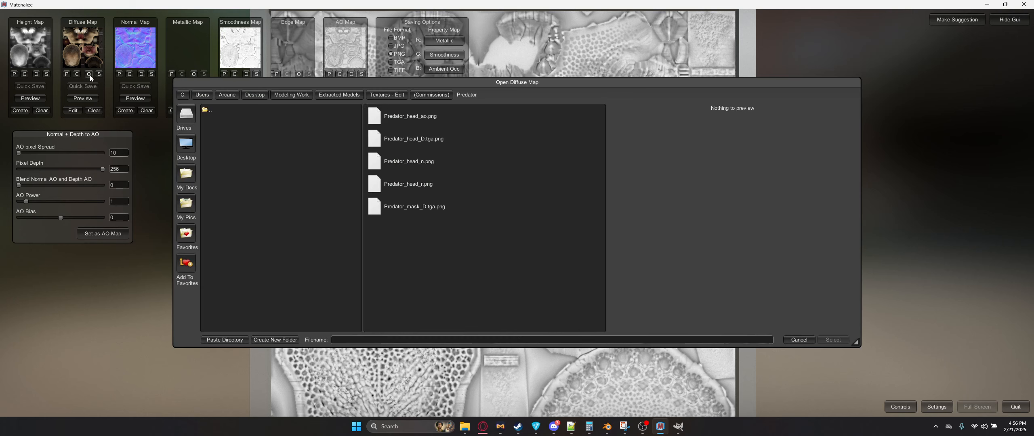
left_click(799, 340)
left_click(78, 99)
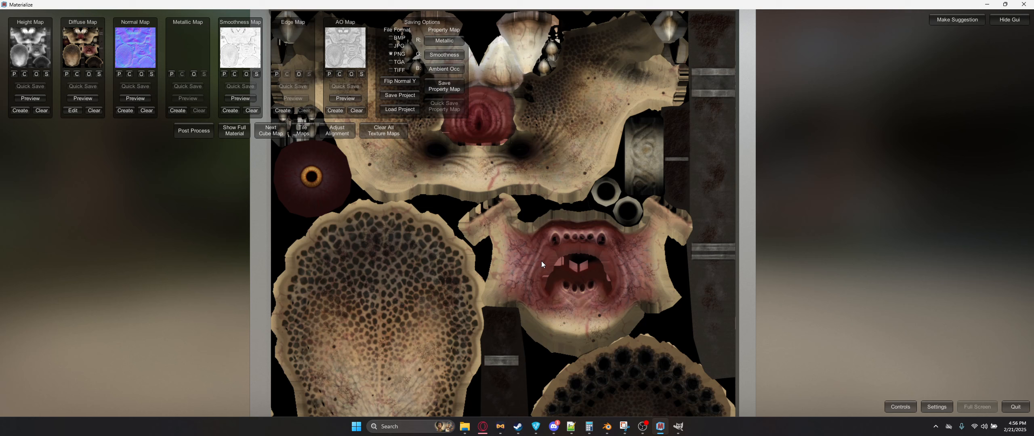
left_click(176, 110)
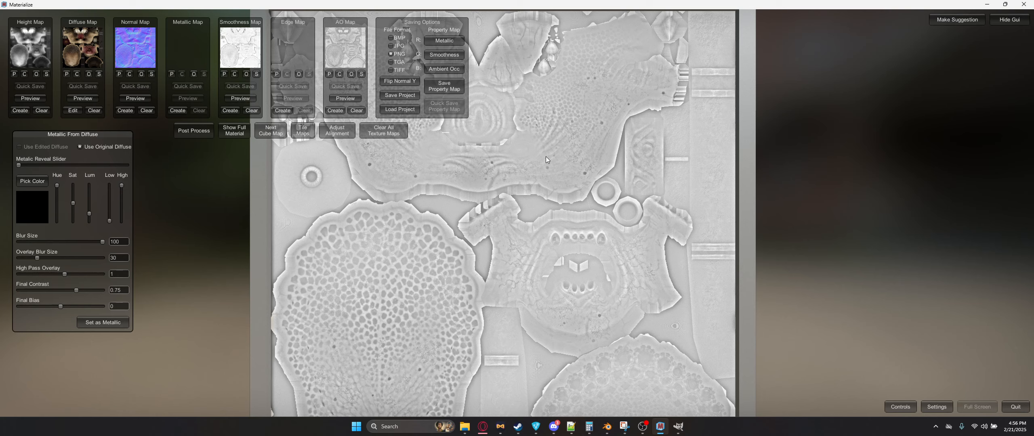
Step: Clear all texture maps and load Predator_mask_D.tga.png as the new diffuse map
left_click(375, 136)
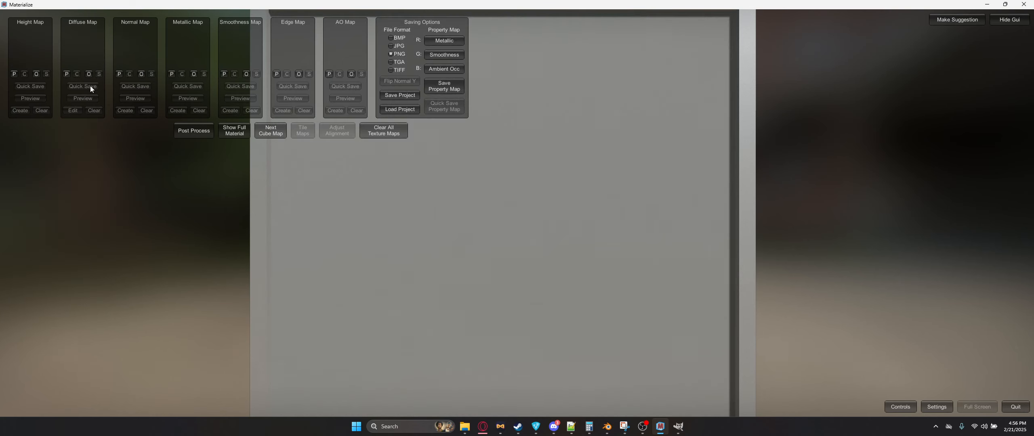
left_click(89, 74)
double_click(452, 205)
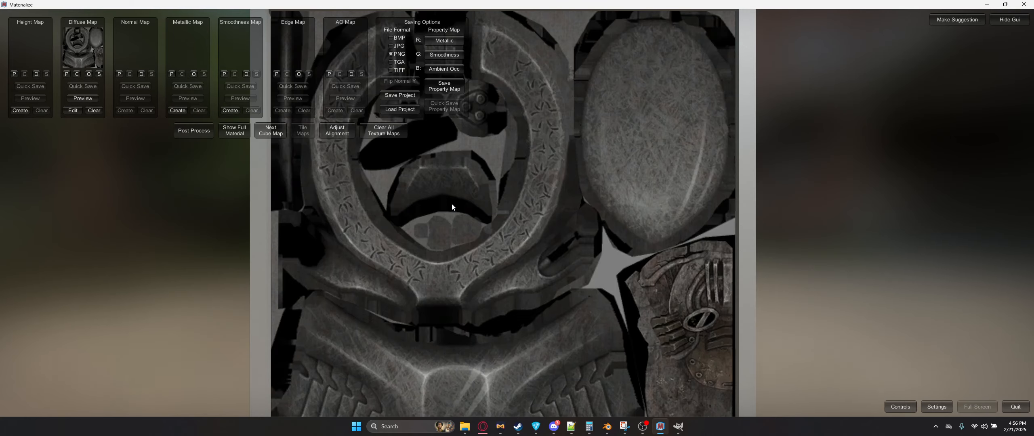
Step: Create a height map from the mask diffuse and a normal map from that height map
left_click(20, 110)
left_click(111, 358)
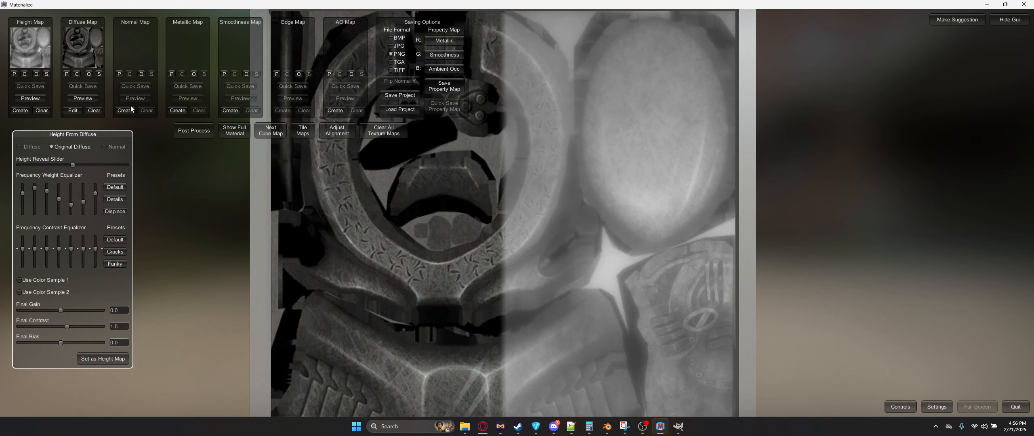
left_click(129, 109)
left_click(114, 375)
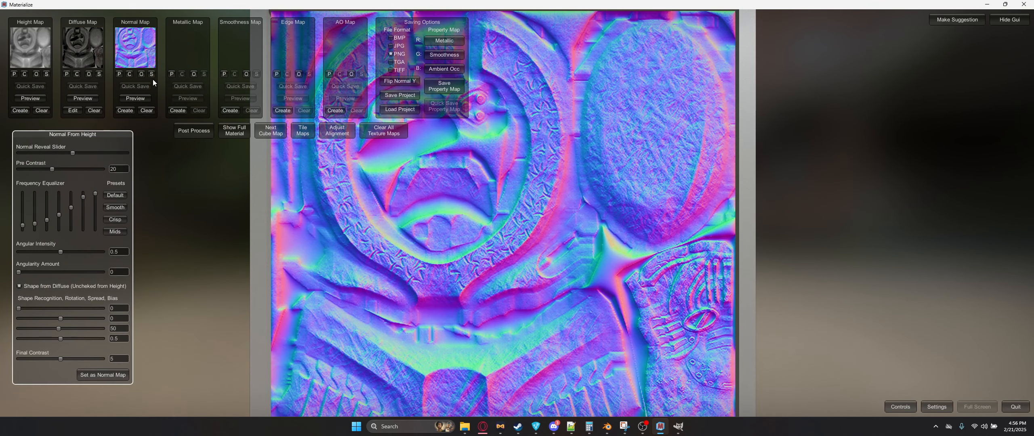
Step: Save the normal map as Predator_mask_n.png in the Predator folder
left_click(152, 74)
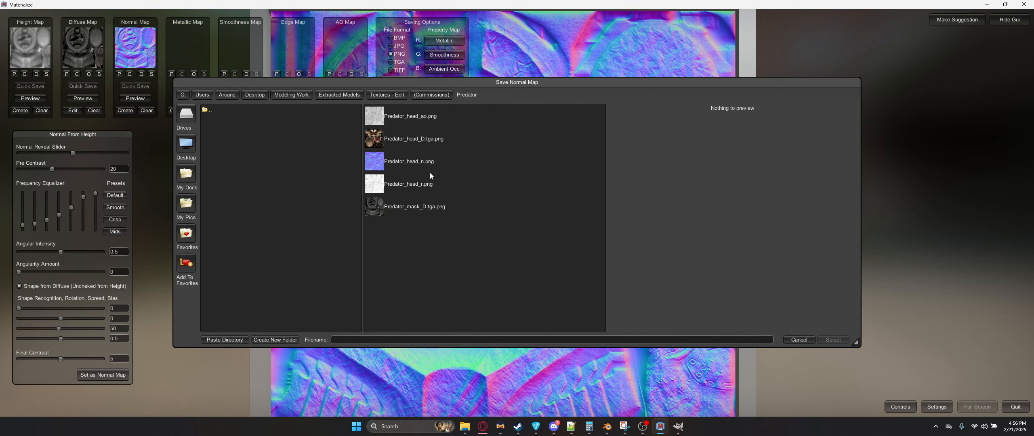
left_click(417, 207)
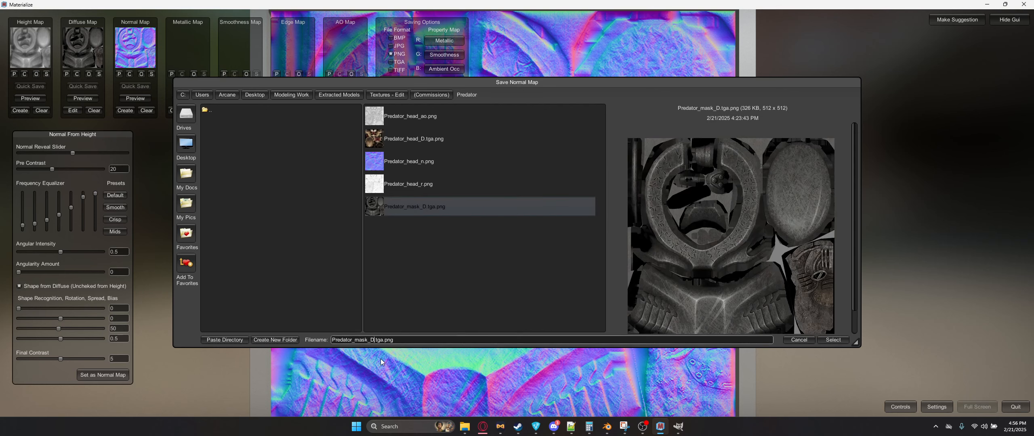
key("Right")
key("Right")
key("BackSpace")
key("BackSpace")
key("BackSpace")
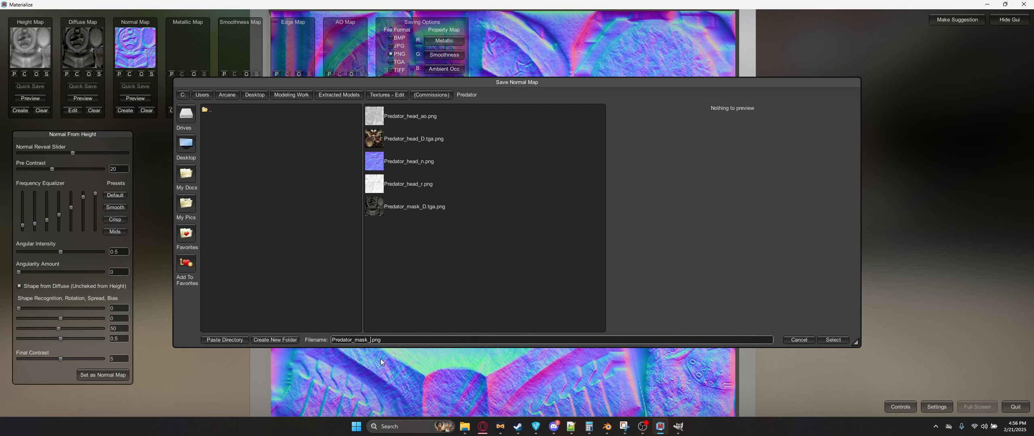
key("Return")
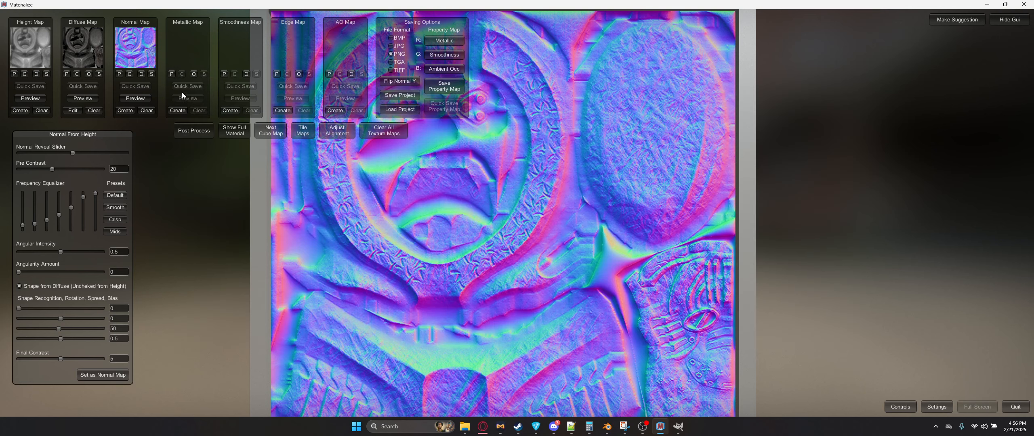
Step: Create a metallic map from the diffuse and save it as Predator_mask_m.png
left_click(180, 109)
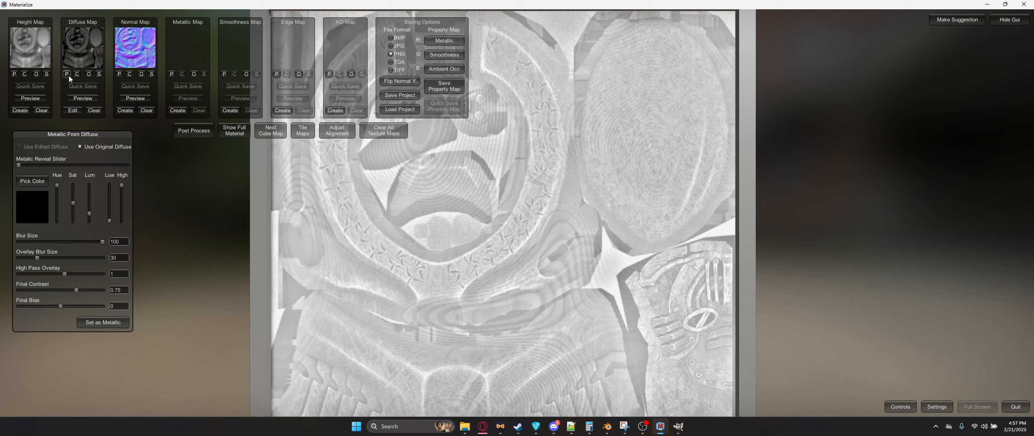
left_click(103, 322)
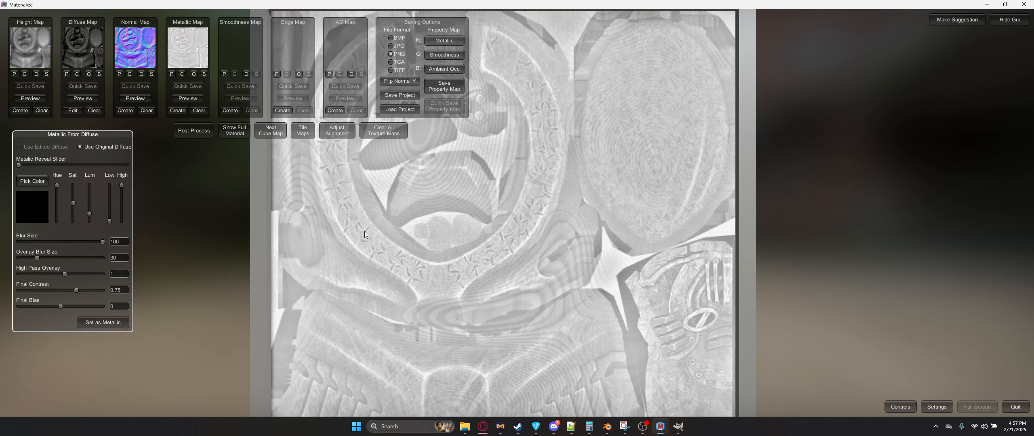
left_click(205, 74)
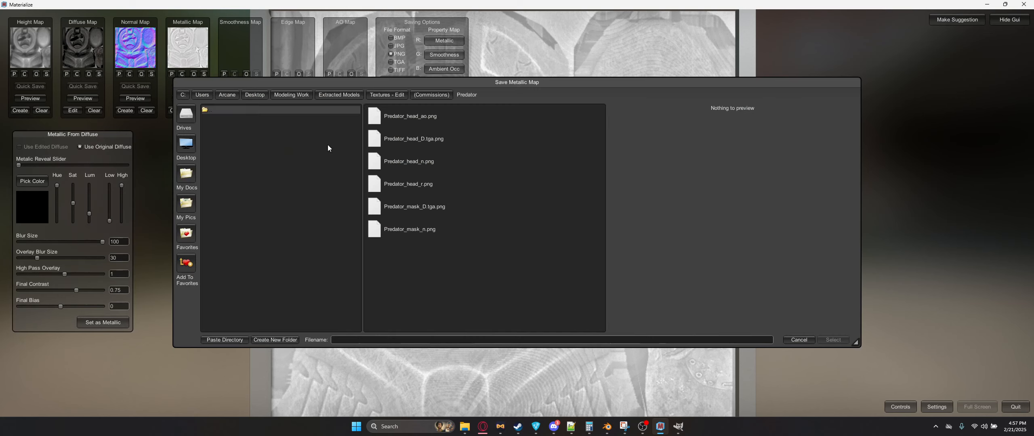
left_click(439, 229)
left_click(374, 344)
key("BackSpace")
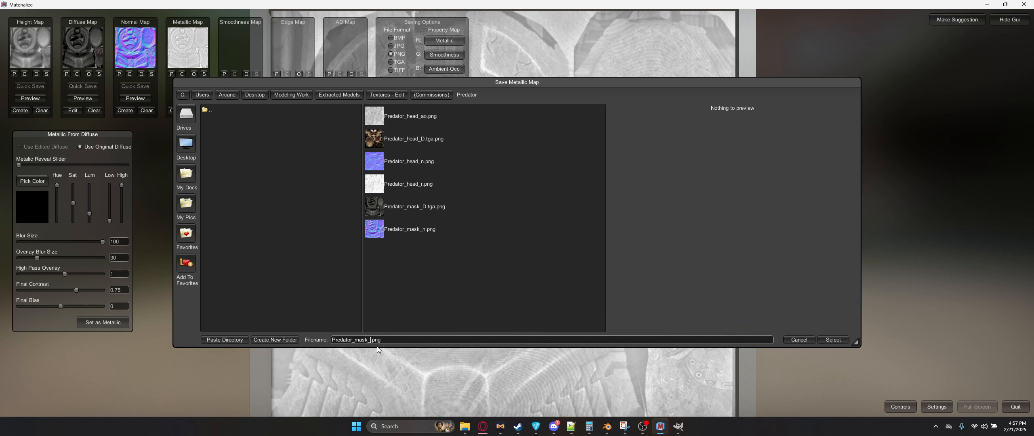
type("m")
key("Return")
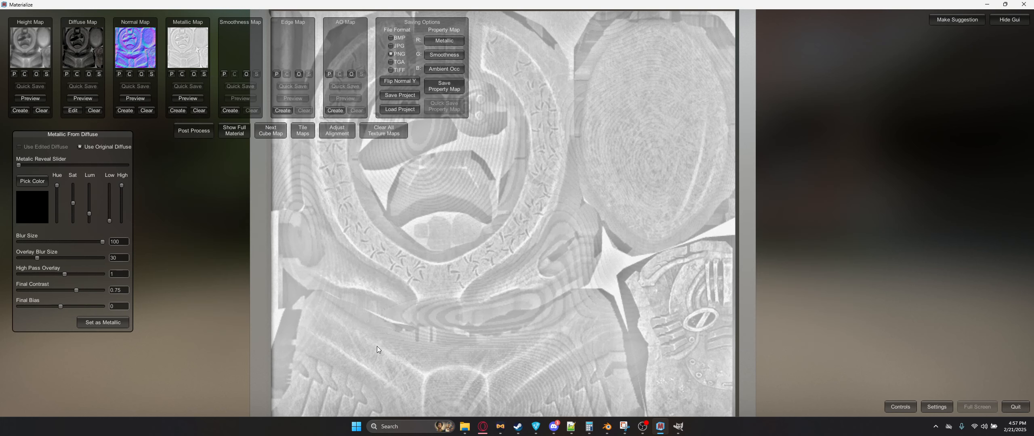
Step: Create a smoothness map with base smoothness set to 0 and set it as smoothness
left_click(231, 110)
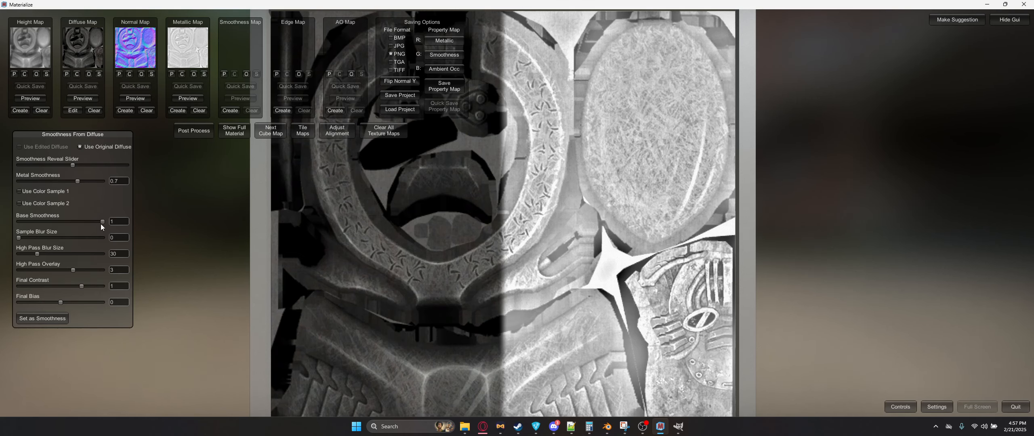
left_click_drag(102, 223, 1, 221)
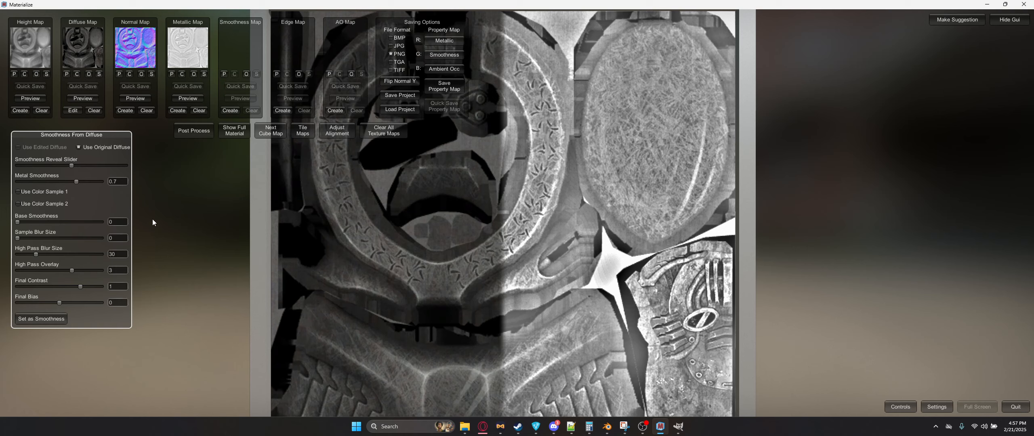
left_click(46, 315)
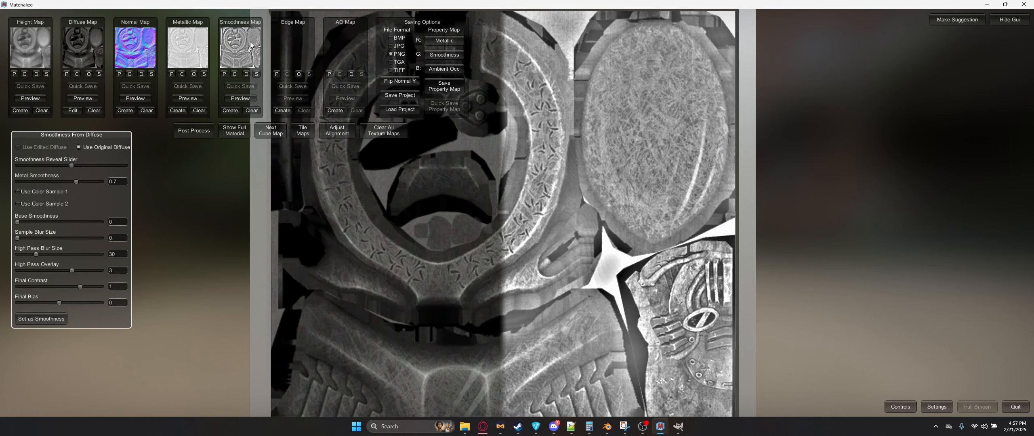
Step: Save the smoothness map as Predator_mask_r.png in the Predator folder
left_click(256, 75)
left_click(440, 250)
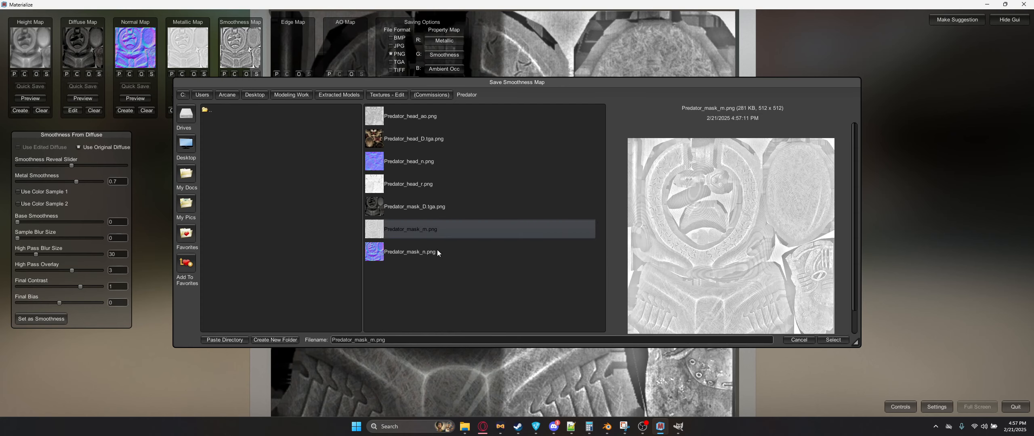
left_click(379, 341)
key("Return")
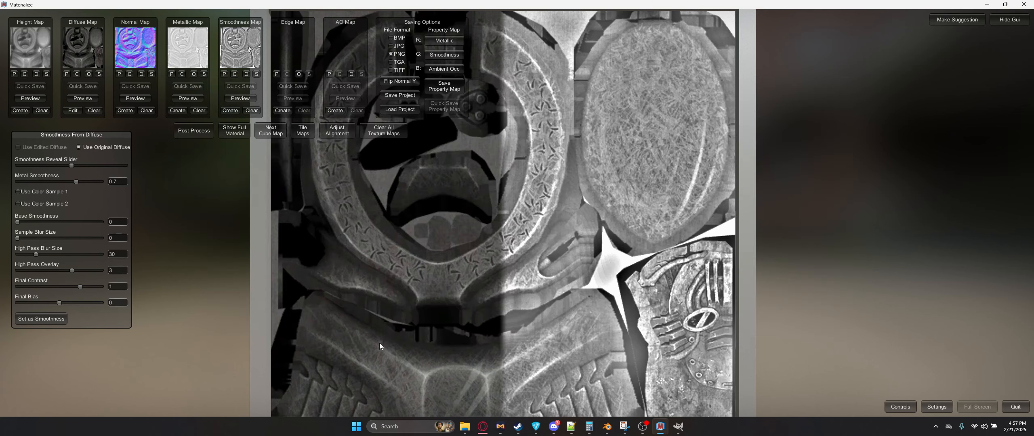
Step: Create an AO map for the mask and save it in the Predator folder
left_click(335, 111)
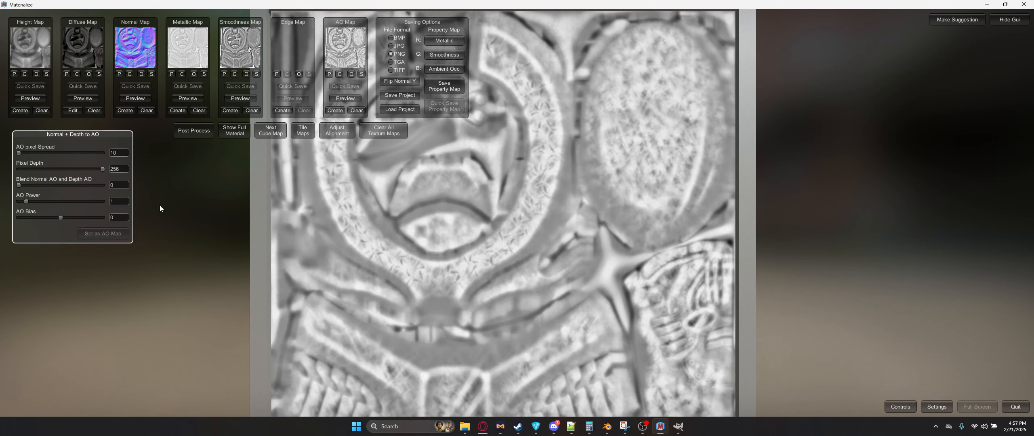
left_click(352, 75)
left_click(425, 271)
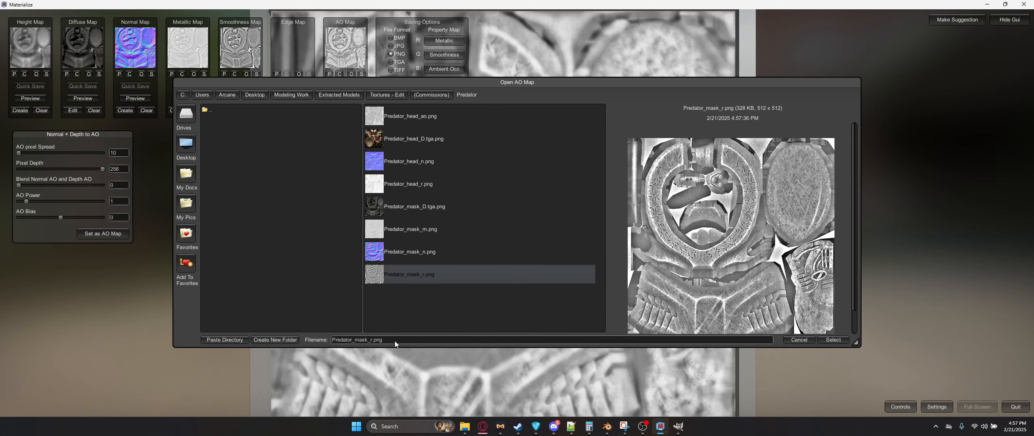
left_click(384, 340)
key("Return")
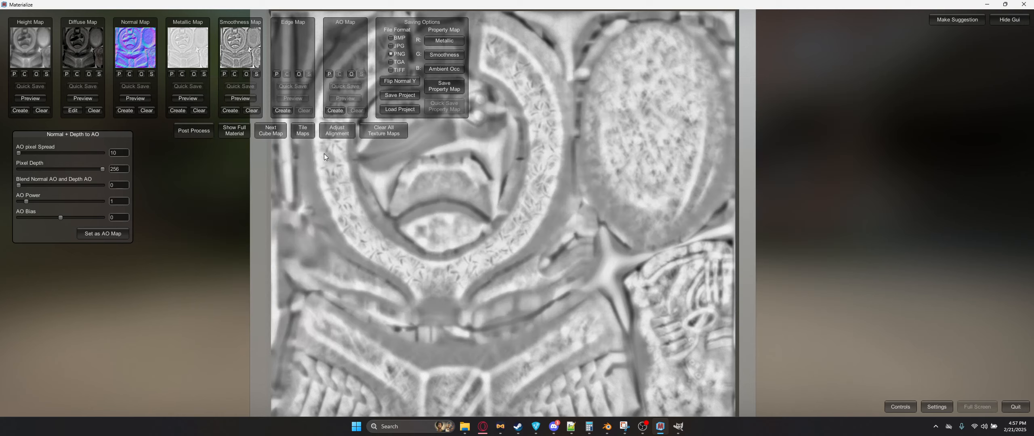
Step: Clear all texture maps, then switch to Blender and open the Helldivers 2 SDK sidebar panel
left_click(380, 134)
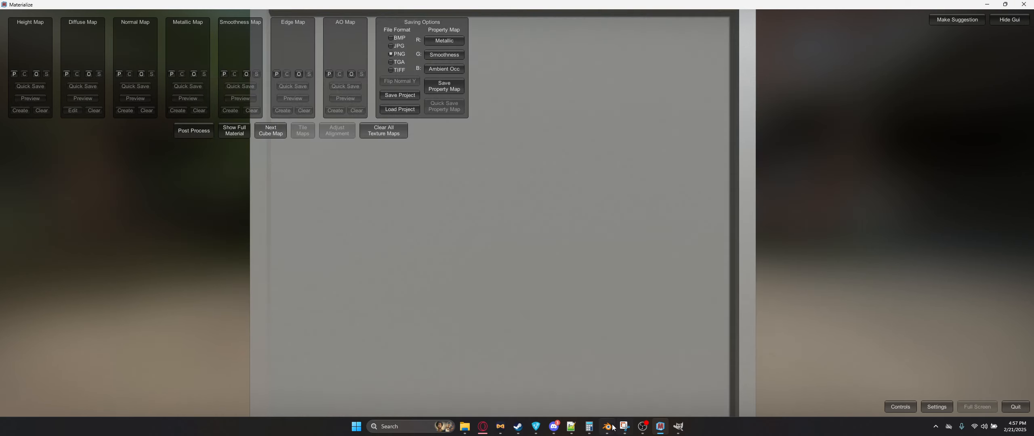
left_click(607, 426)
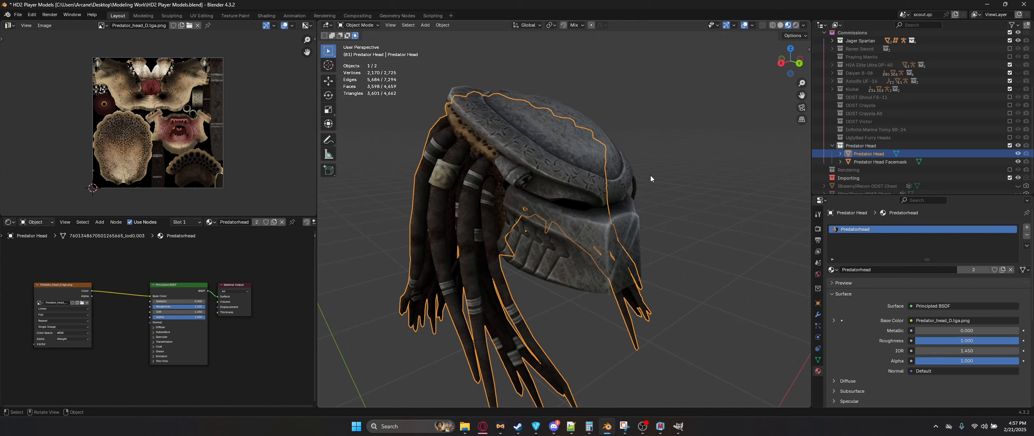
left_click(667, 181)
key("n")
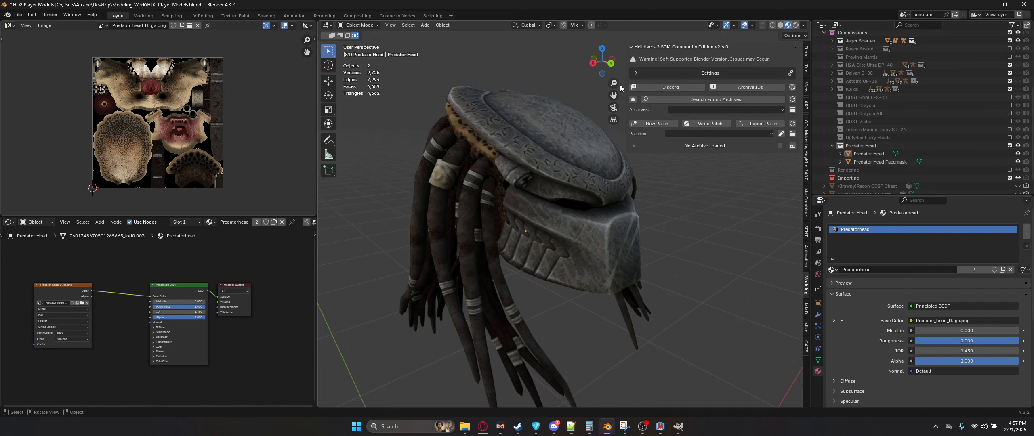
Step: Load the SDK base patch archive, then load the Helmet: CE-35 Trench Engineer archive from the found archives
left_click(633, 100)
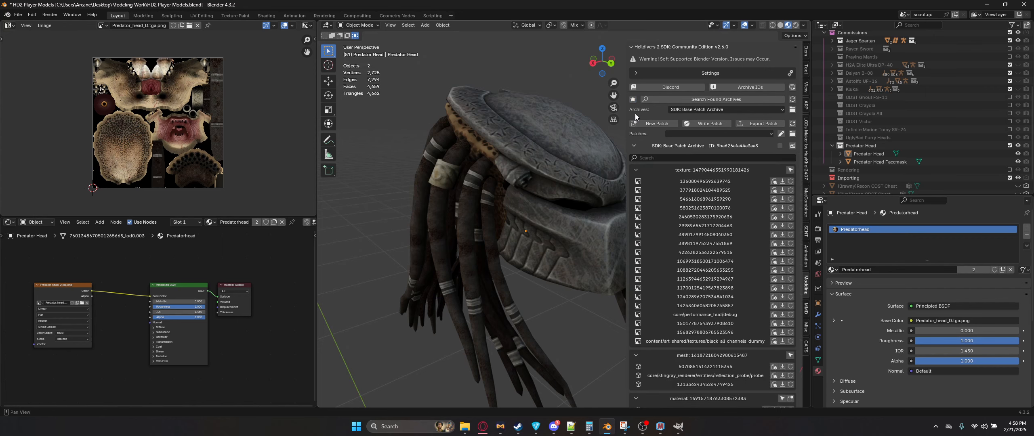
left_click(703, 100)
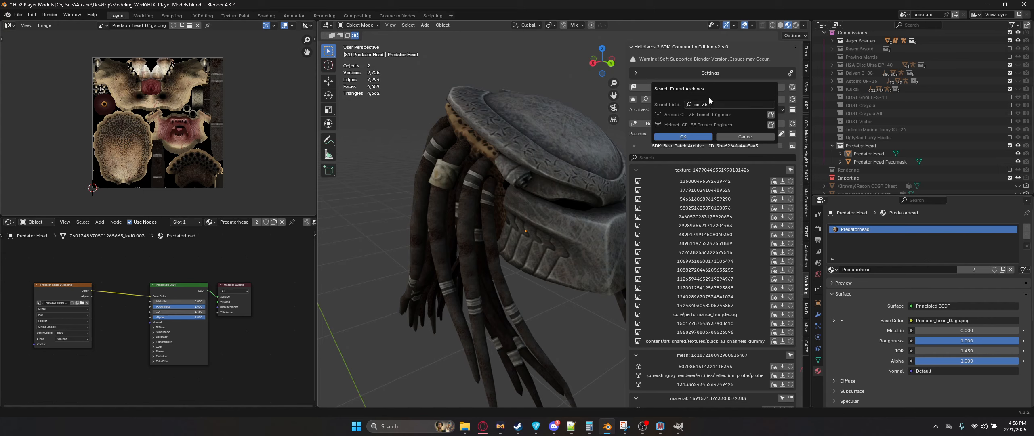
left_click(771, 126)
left_click(746, 137)
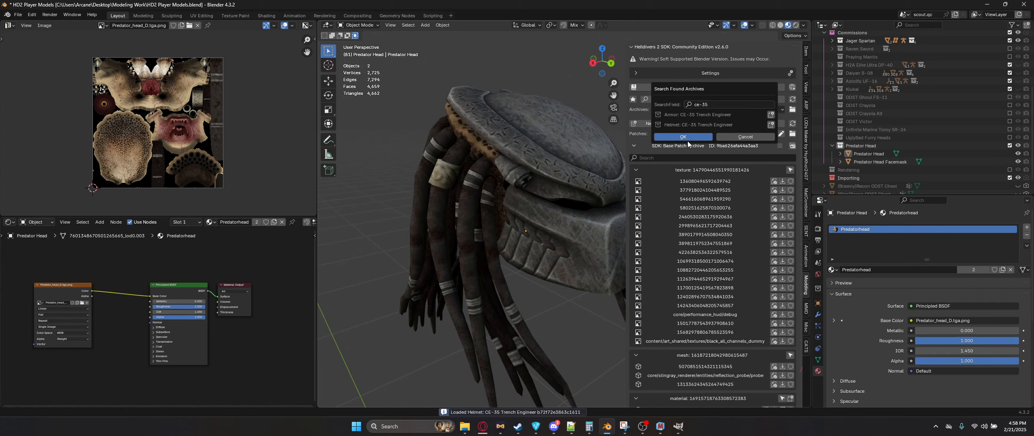
Step: Confirm the archive selection and import the Trench Engineer helmet mesh into the scene
left_click(680, 234)
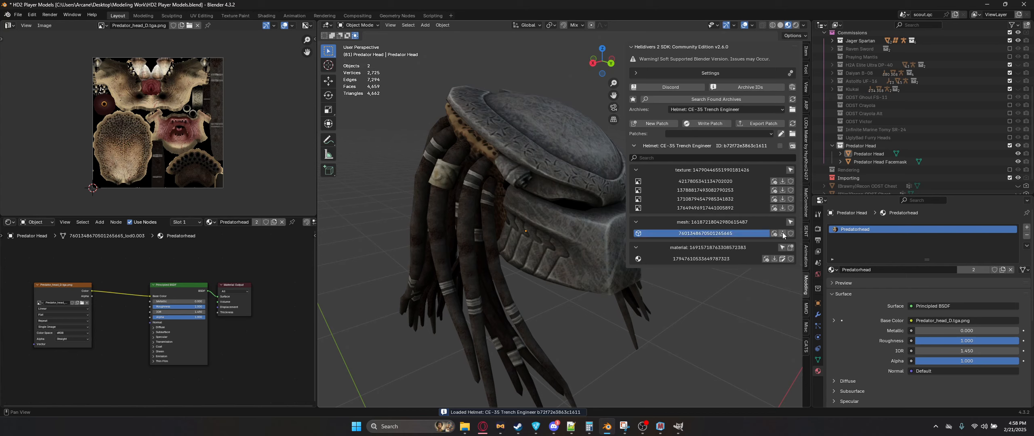
left_click(861, 146)
left_click(783, 234)
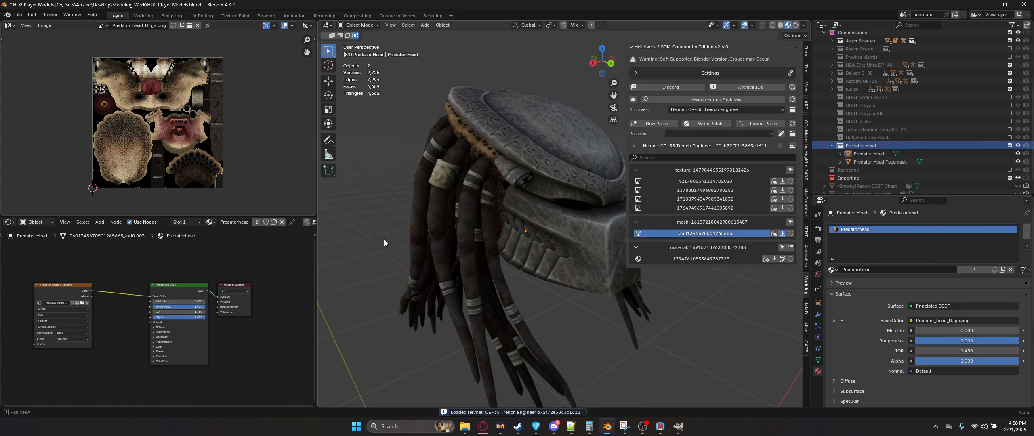
left_click(566, 94)
key("n")
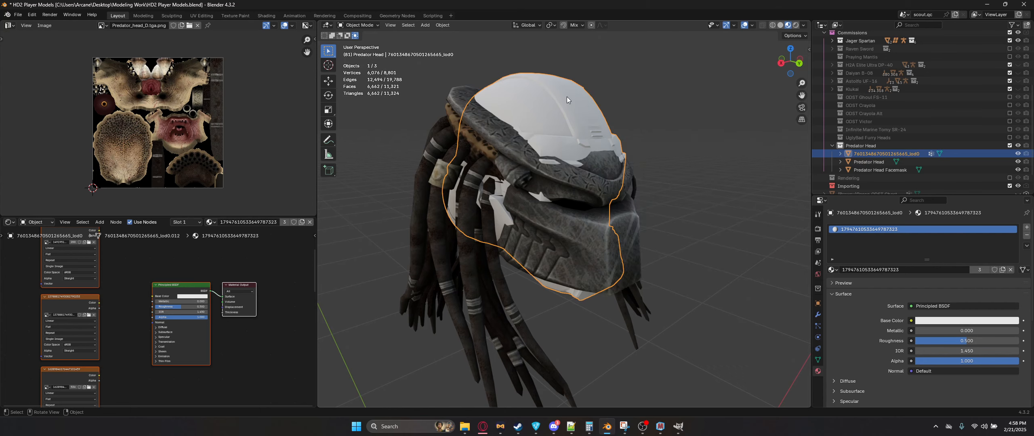
Step: Compare the imported helmet with the Predator head and mask by orbiting and toggling each object's visibility
middle_click_drag(567, 97, 559, 97)
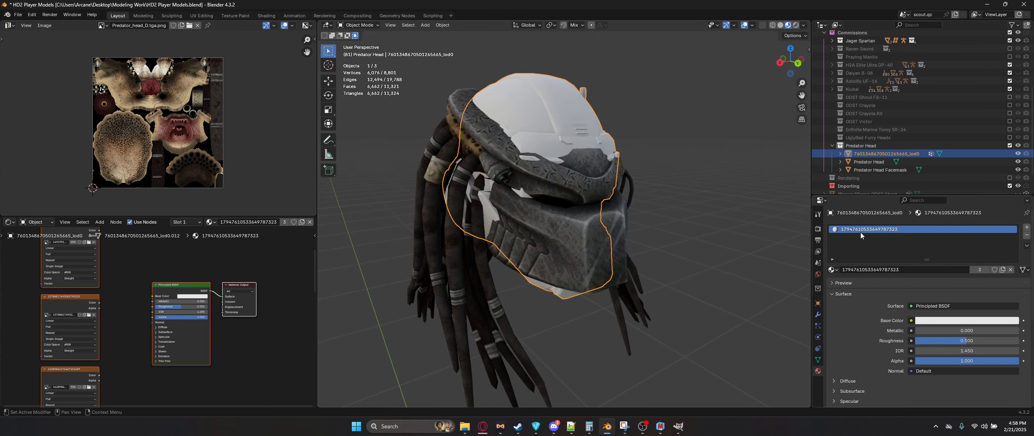
middle_click_drag(747, 220, 562, 199)
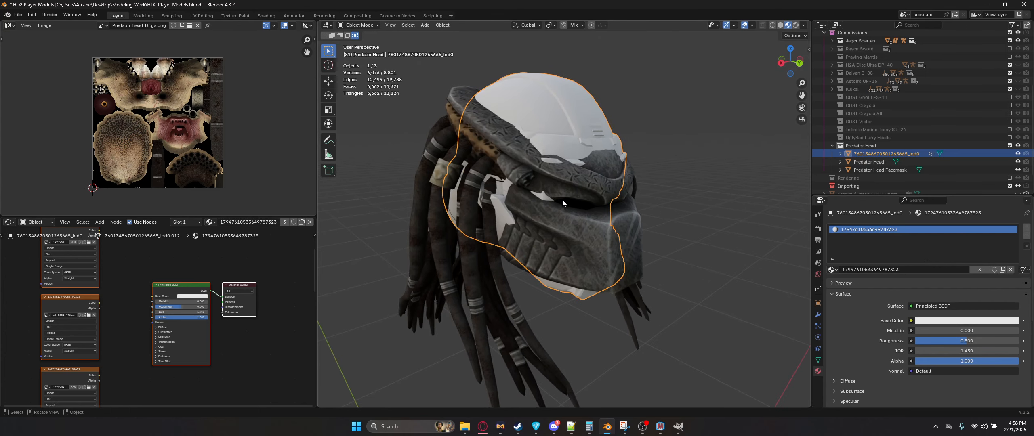
left_click(1018, 154)
left_click(618, 234)
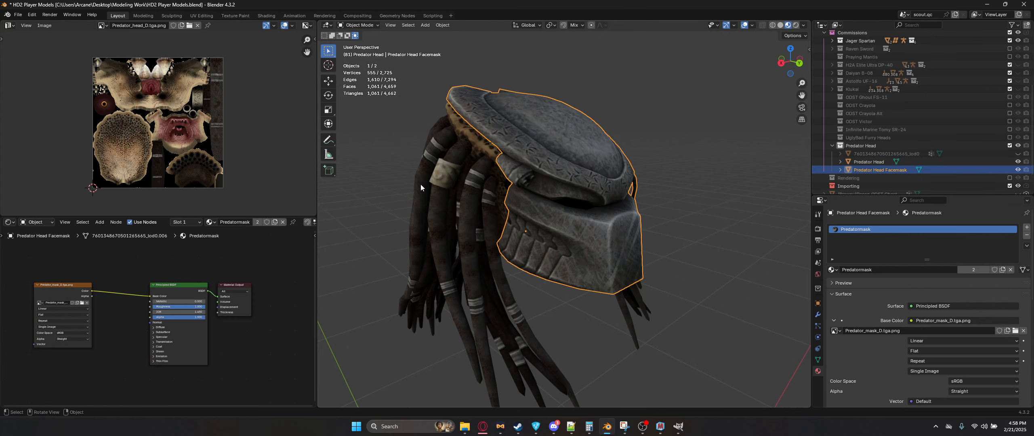
left_click(872, 162)
middle_click_drag(602, 234, 593, 233)
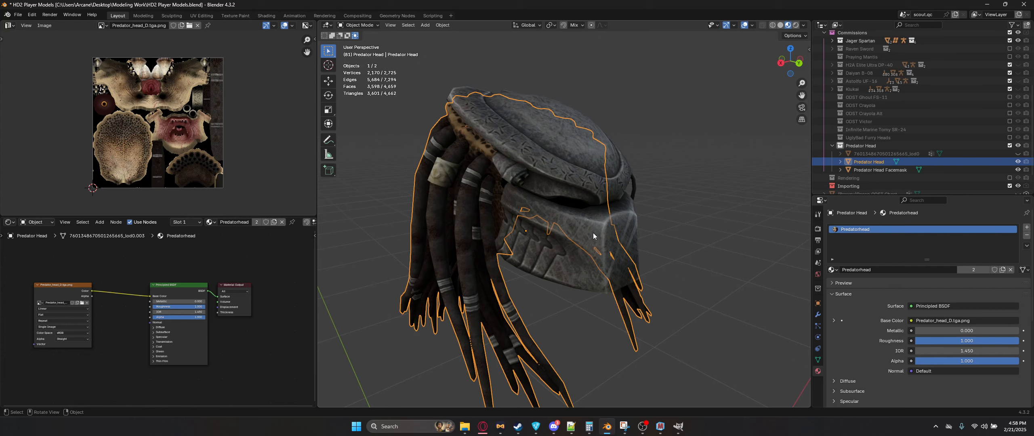
left_click(592, 233)
left_click(598, 202)
left_click(885, 154)
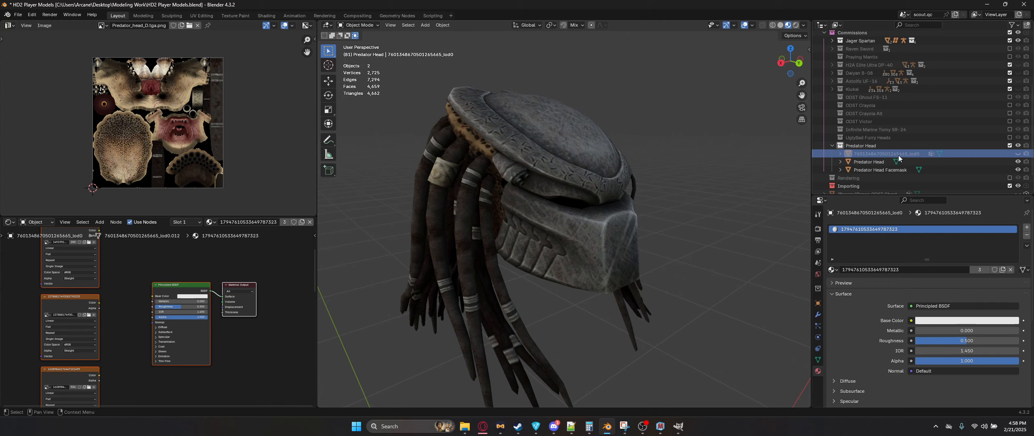
left_click(1018, 161)
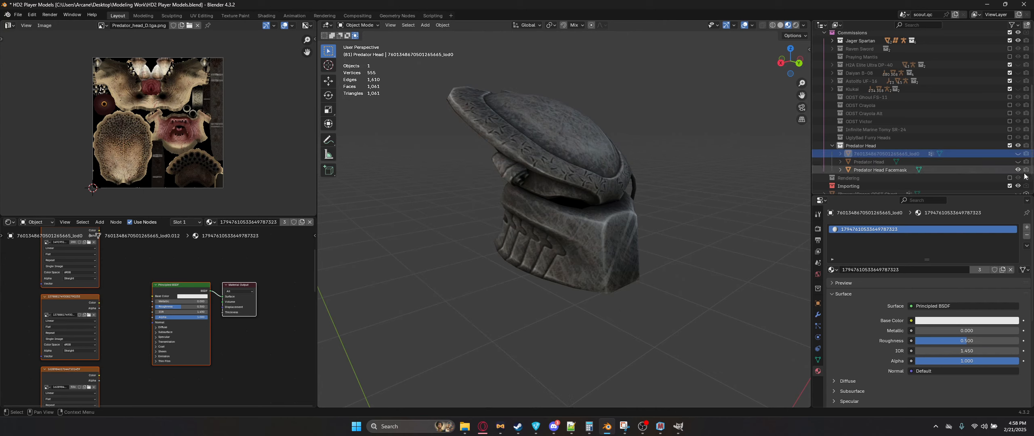
left_click(1018, 169)
left_click(1018, 153)
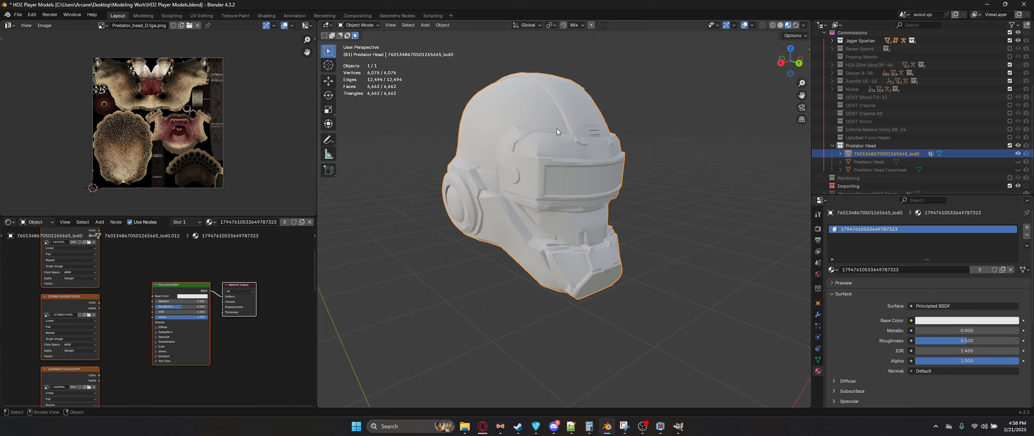
left_click(1024, 229)
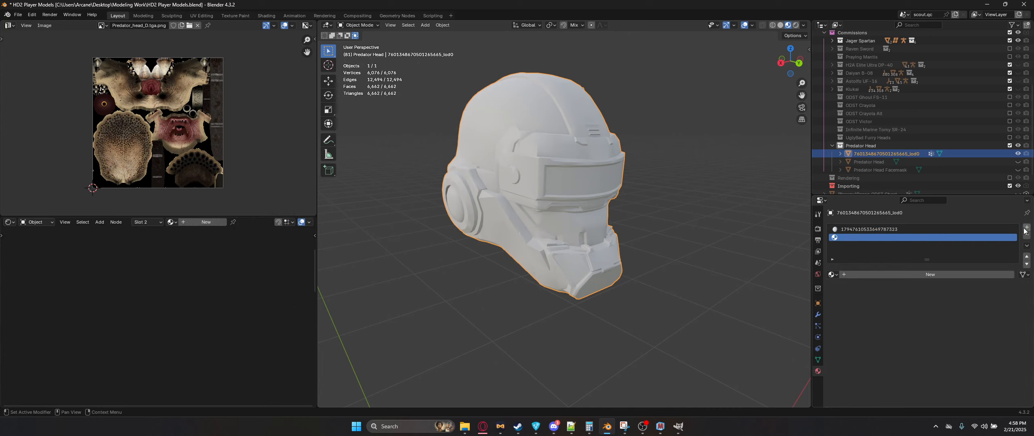
left_click(1026, 228)
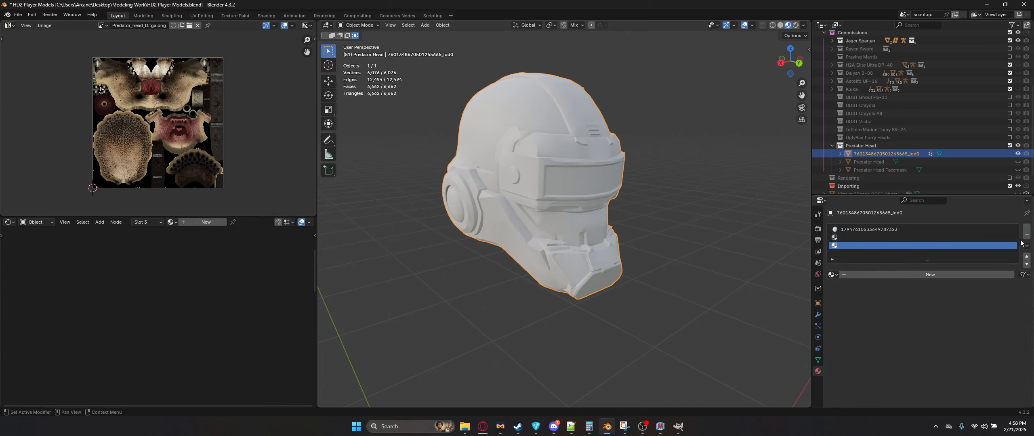
left_click(1027, 235)
left_click(1026, 235)
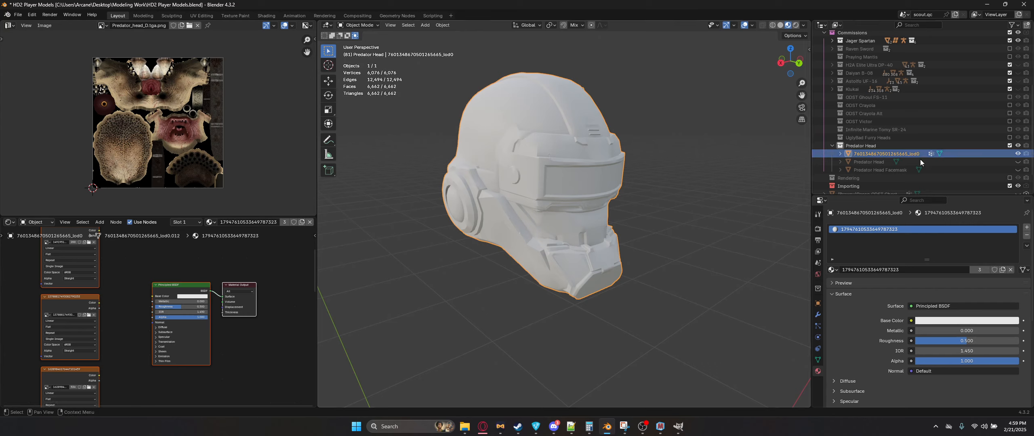
Step: Hide the helmet, show the Predator head and facemask again, and open the Material Combiner sidebar tab
left_click(1018, 153)
left_click(1018, 169)
left_click(1018, 162)
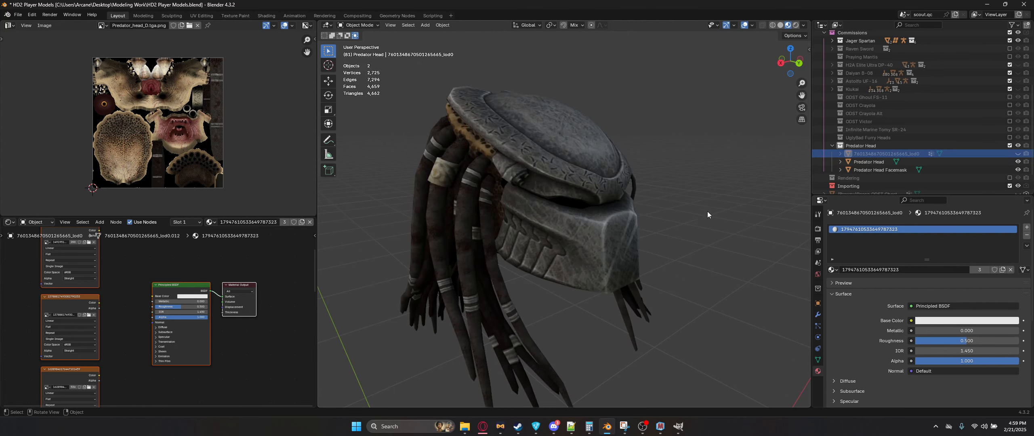
left_click(573, 205)
left_click(484, 206)
middle_click_drag(595, 198, 575, 202)
key("n")
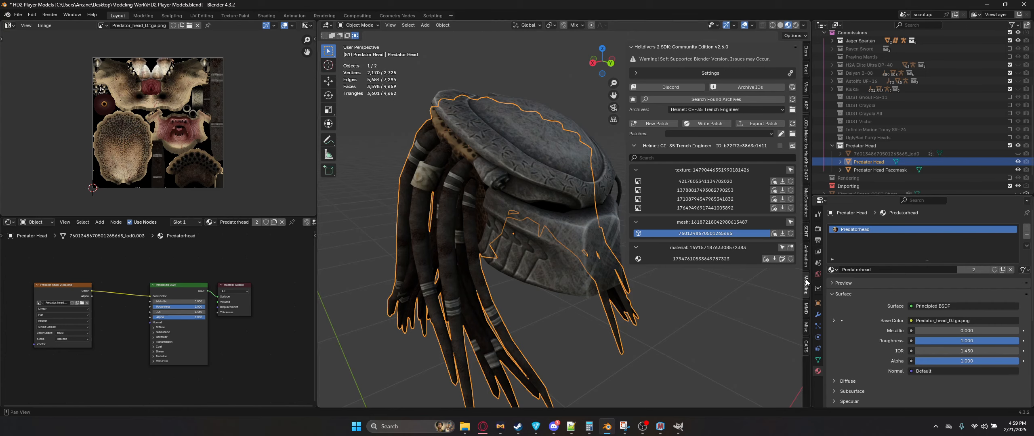
left_click(806, 204)
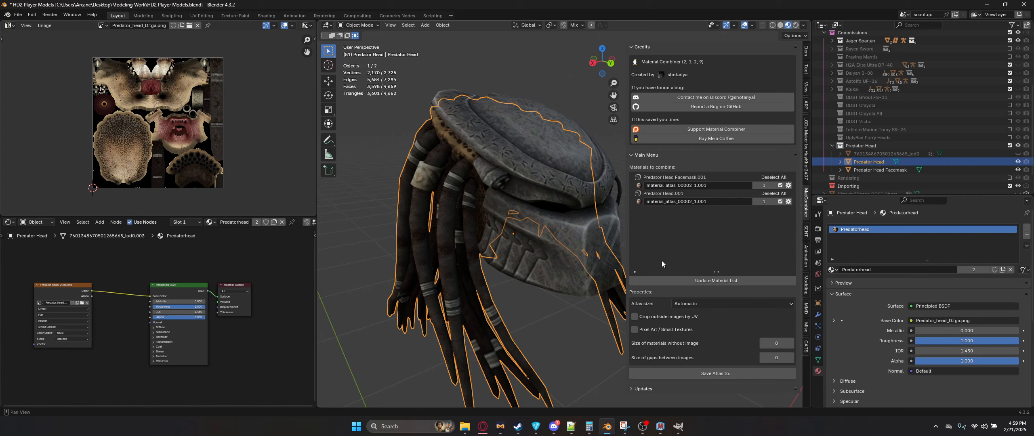
Step: Search the installed add-ons in Preferences for mat and browse the install-from-disk dialog without installing
left_click(32, 16)
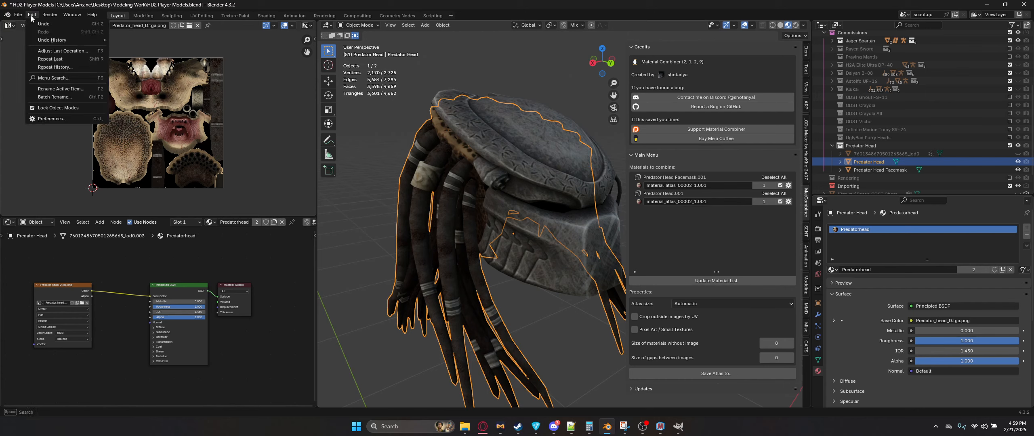
left_click(56, 119)
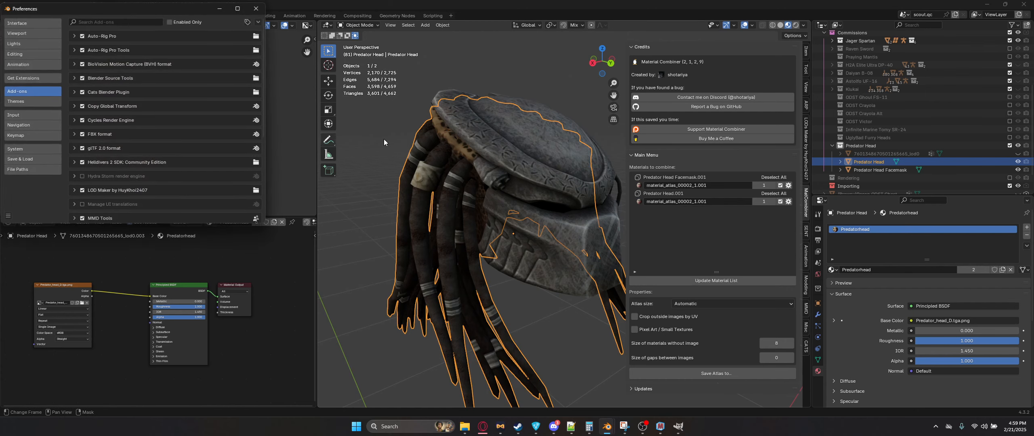
left_click(142, 23)
type("mat")
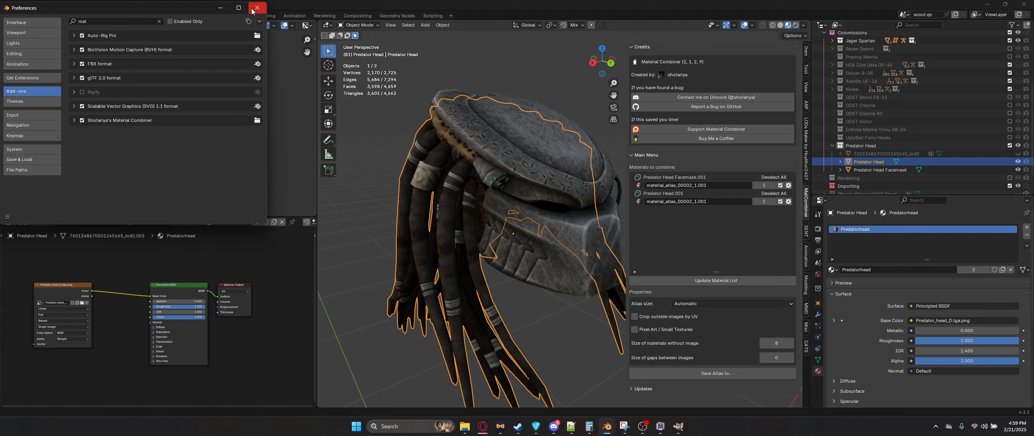
left_click(260, 22)
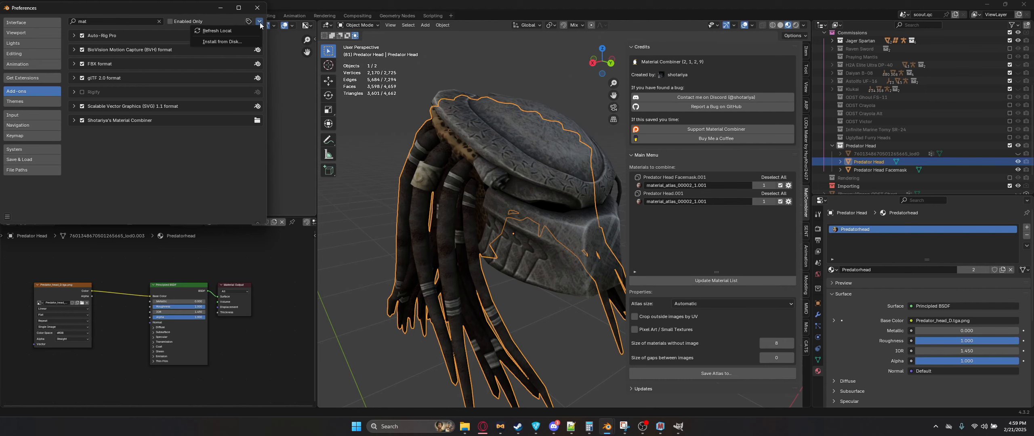
left_click(249, 42)
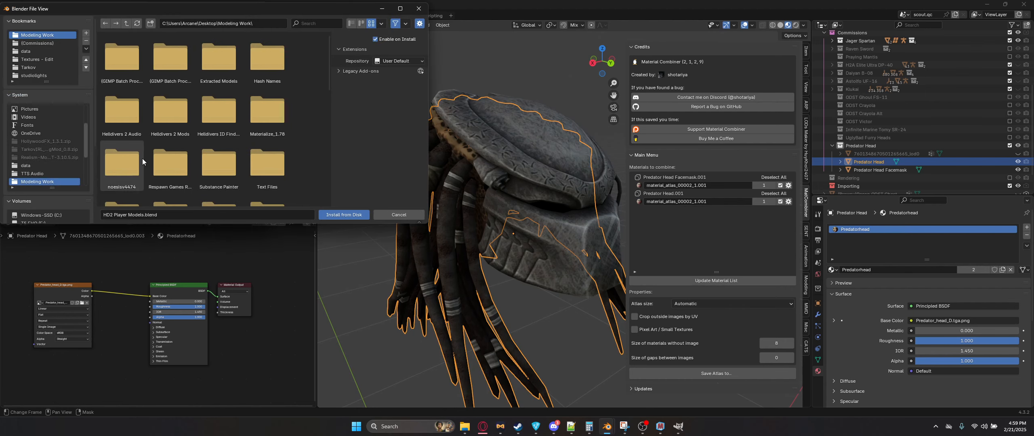
left_click(418, 9)
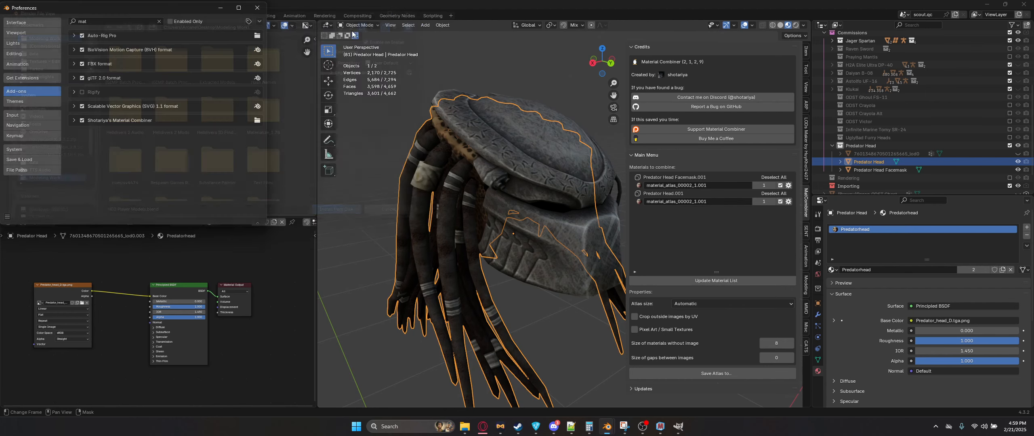
left_click(257, 8)
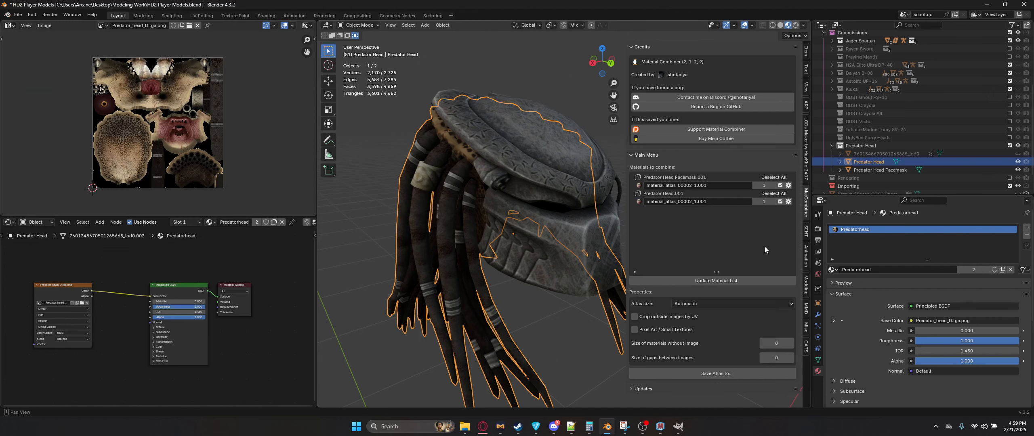
Step: Refresh the Material Combiner's list of materials to combine
left_click(681, 281)
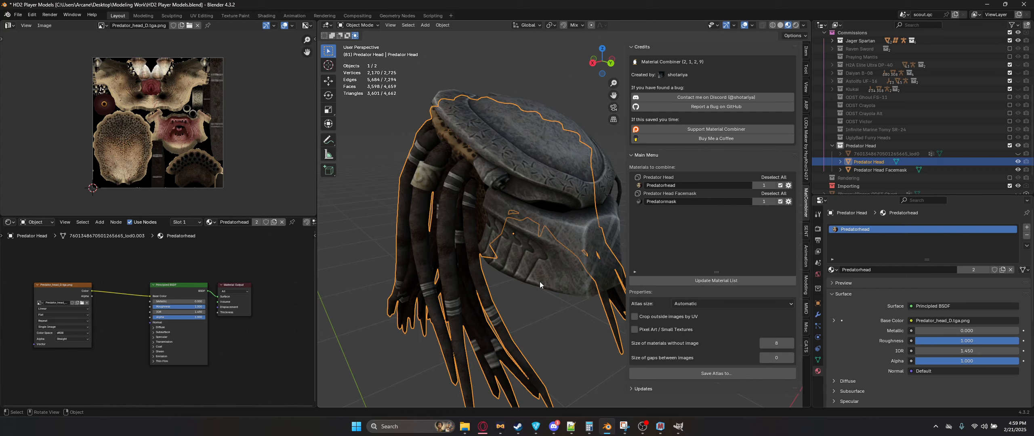
key("n")
middle_click_drag(540, 282, 557, 261)
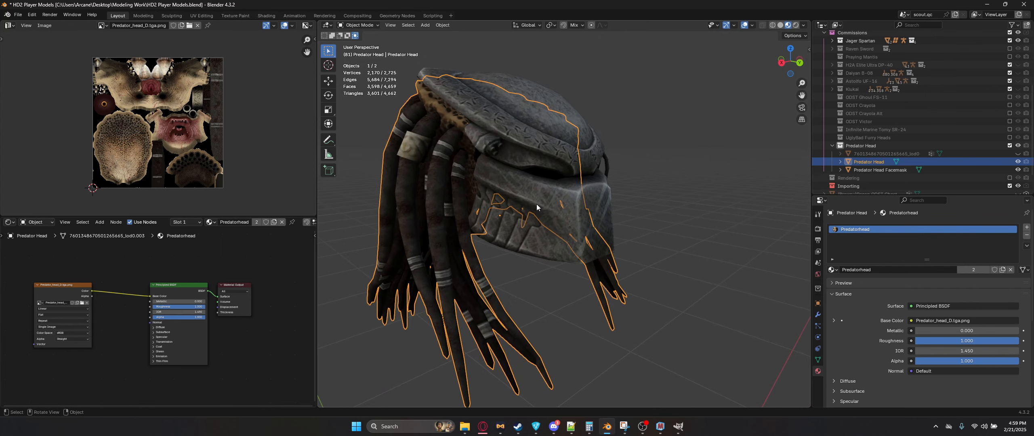
Step: Select the Predator head and facemask, duplicate them by copy and paste, and hide the original objects
left_click(538, 207)
middle_click_drag(537, 208, 567, 252)
left_click(455, 216, "shift")
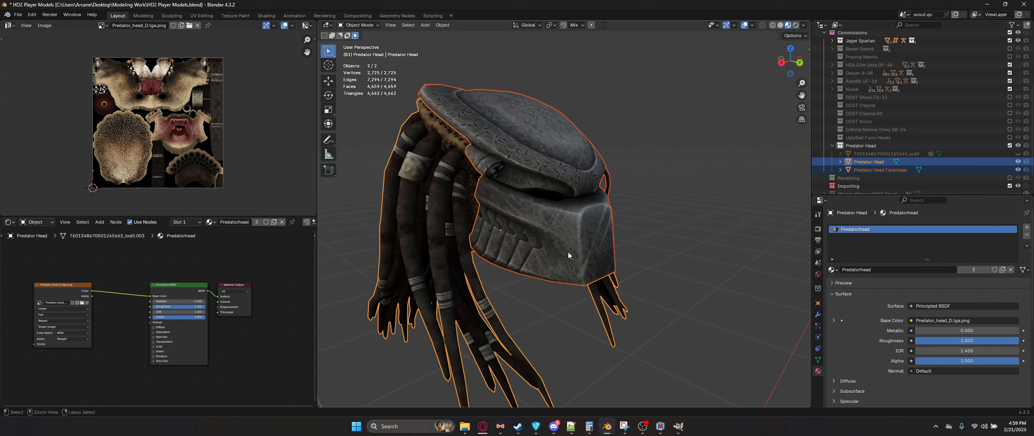
key("ctrl+c")
key("ctrl+v")
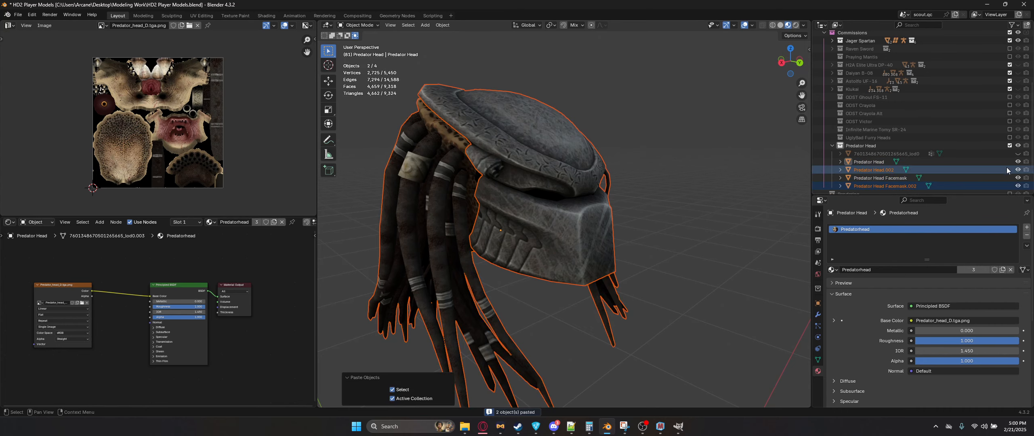
left_click(1018, 162)
left_click(1018, 178)
Step: Select both duplicated Predator objects and update the Material Combiner material list
left_click(510, 207)
mouse_move(510, 208)
middle_mouse_down("shift")
mouse_move(578, 204)
mouse_move(499, 207)
middle_mouse_up("shift")
left_click(576, 205)
left_click(534, 207)
key("n")
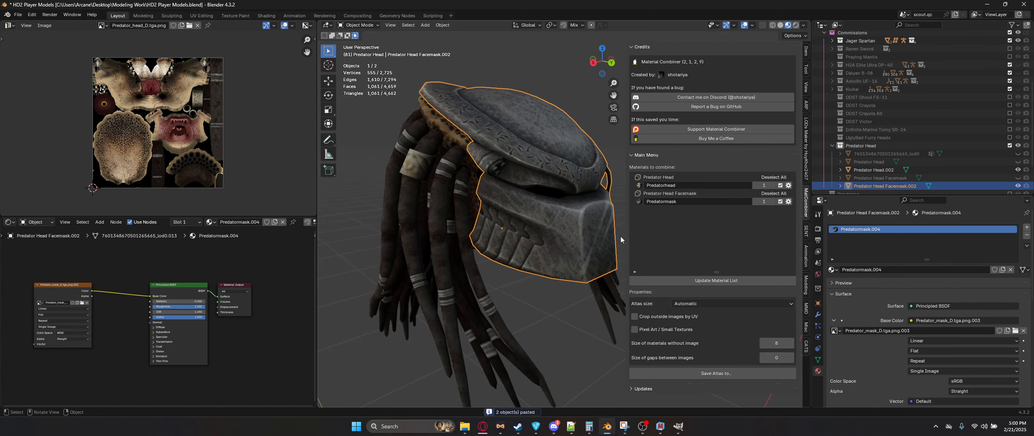
left_click(726, 285)
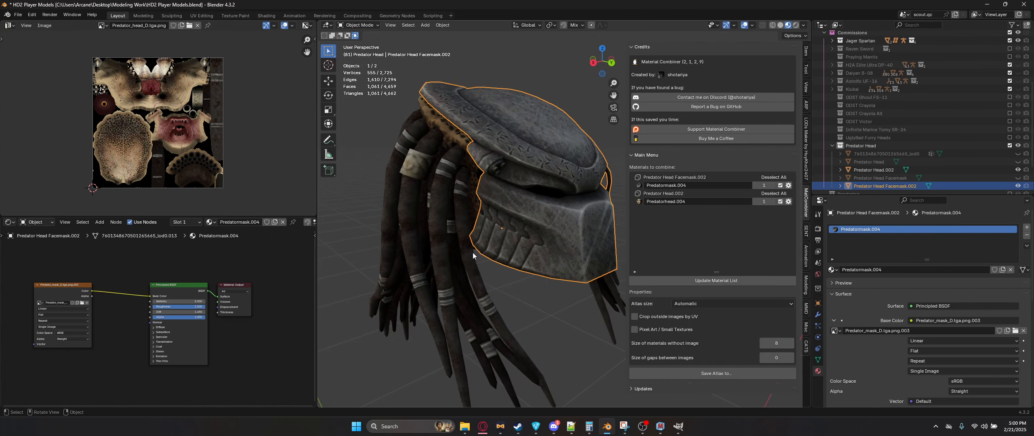
left_click(695, 308)
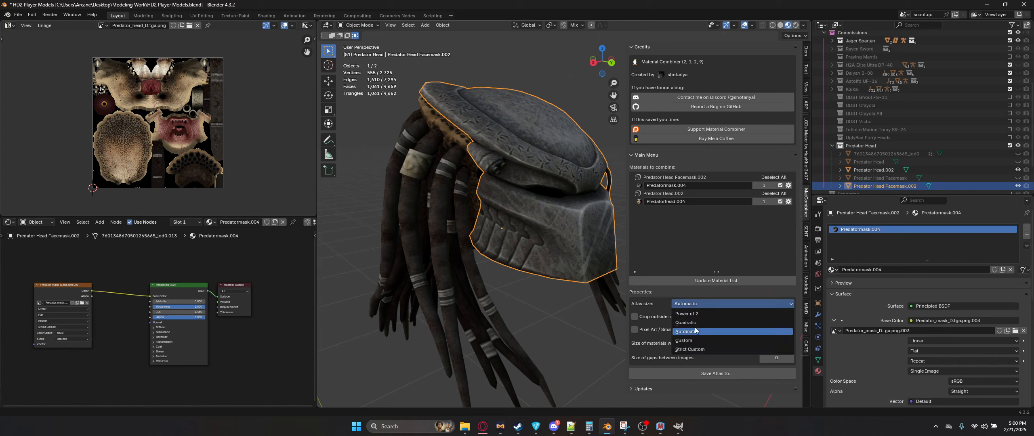
left_click(692, 325)
left_click(656, 318)
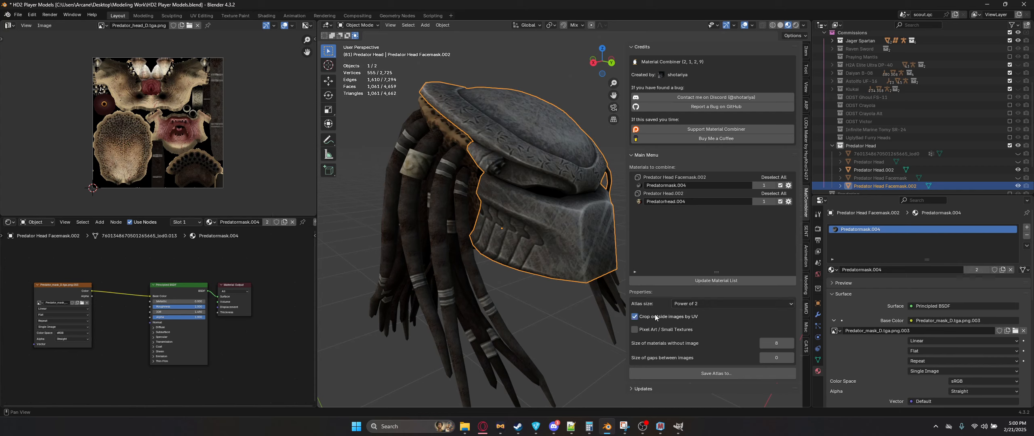
left_click(707, 306)
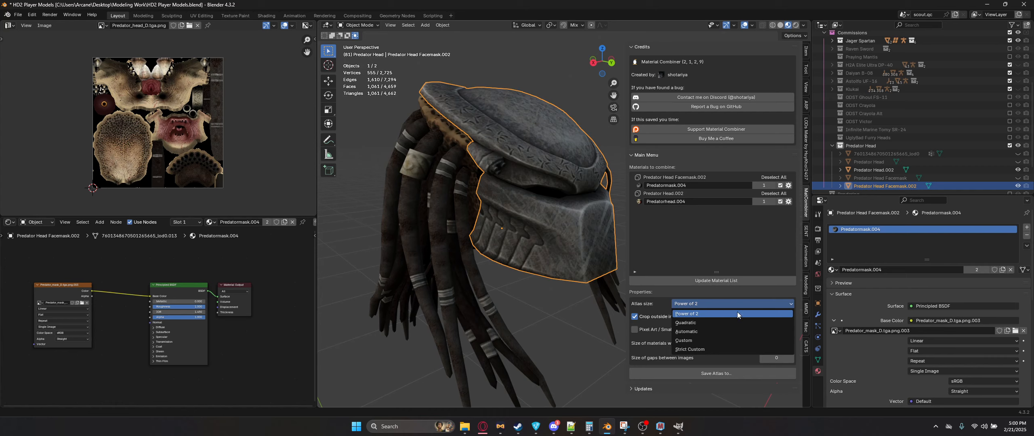
left_click(701, 331)
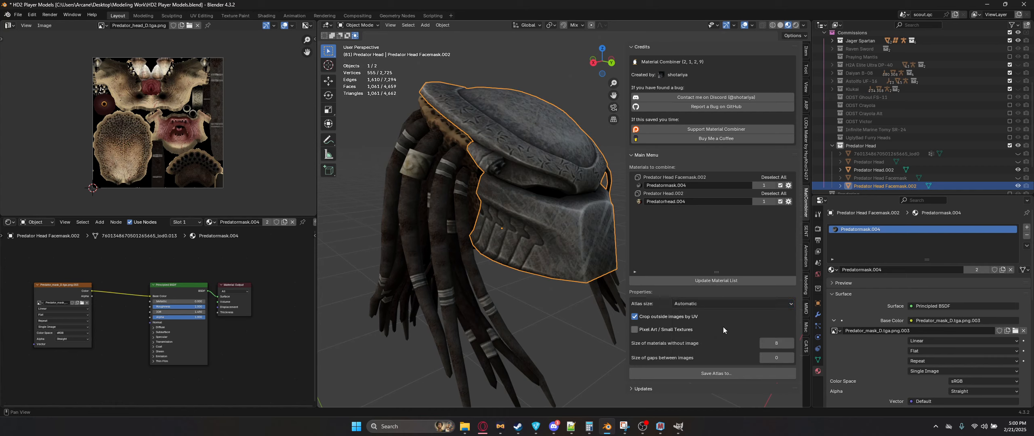
left_click(649, 319)
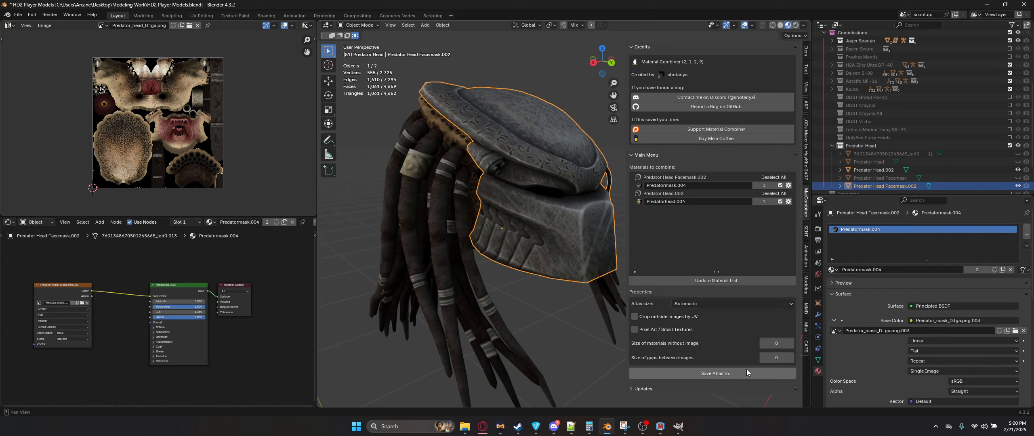
Step: Set the Material Combiner's size of materials without image to 8
left_click(777, 344)
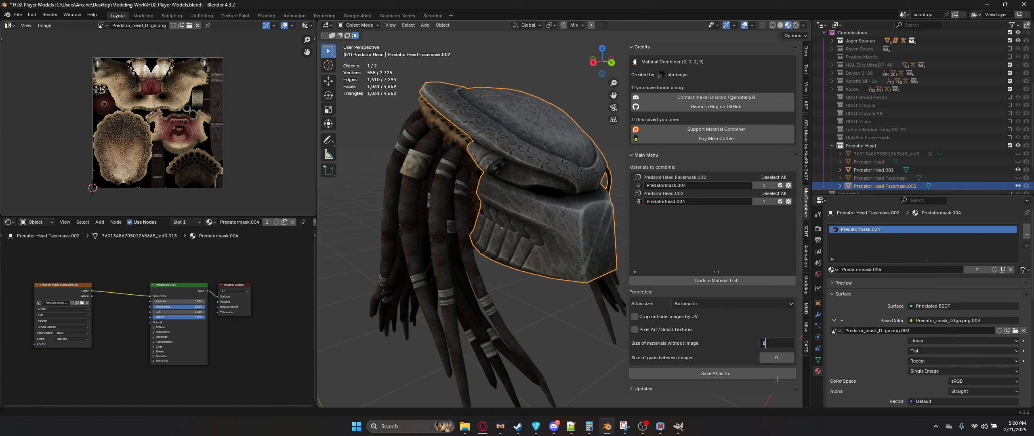
type("8")
key("Return")
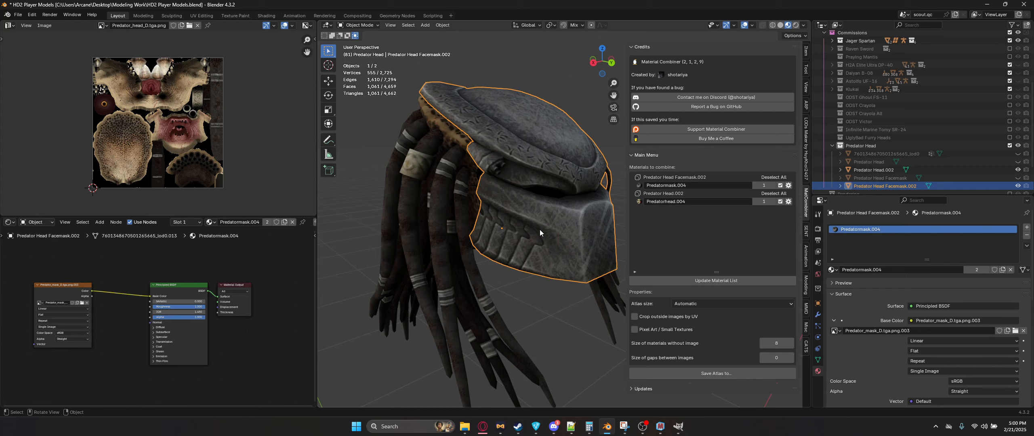
Step: Select the duplicated Predator head and inspect its mesh data and UV maps in Edit Mode
left_click(818, 359)
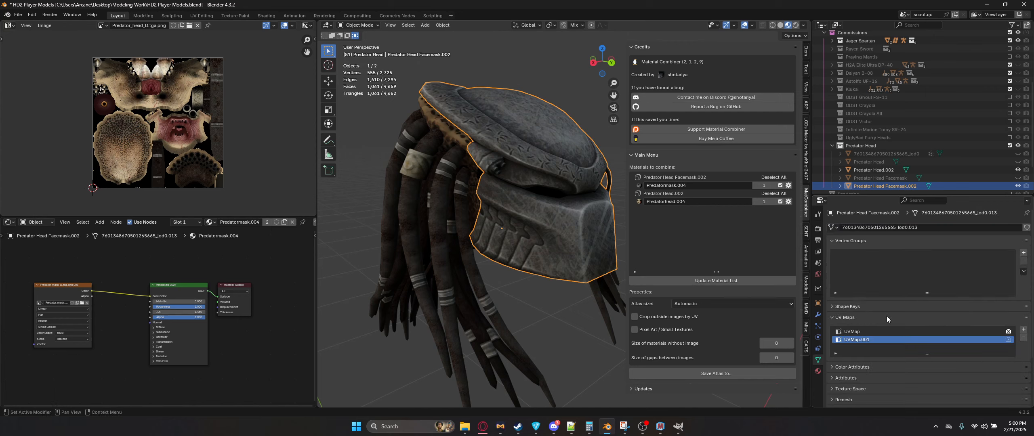
left_click(874, 170)
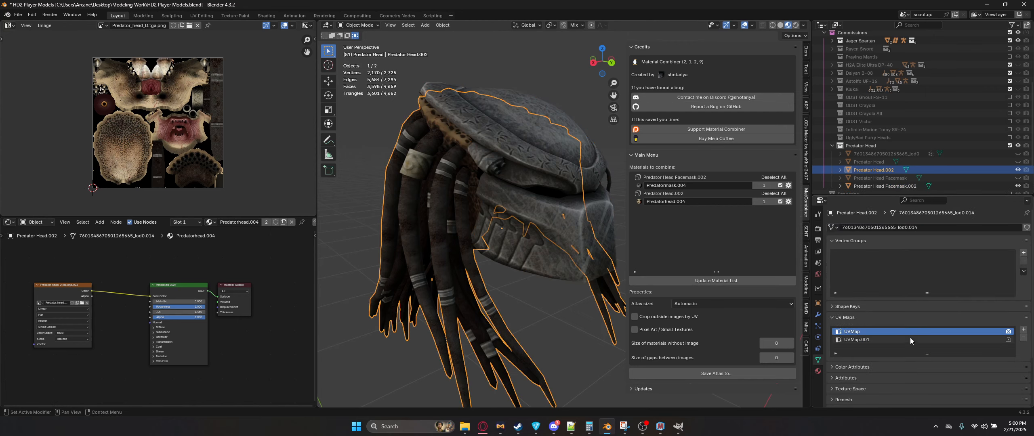
key("Tab")
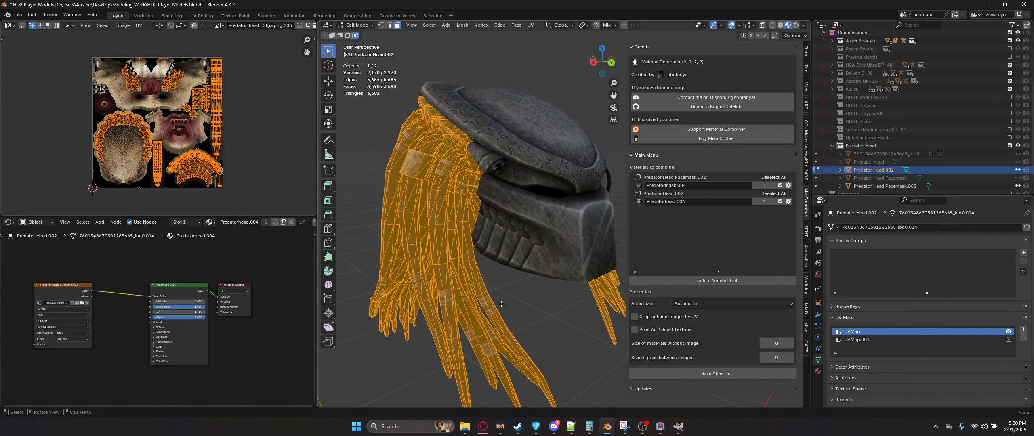
left_click(543, 313)
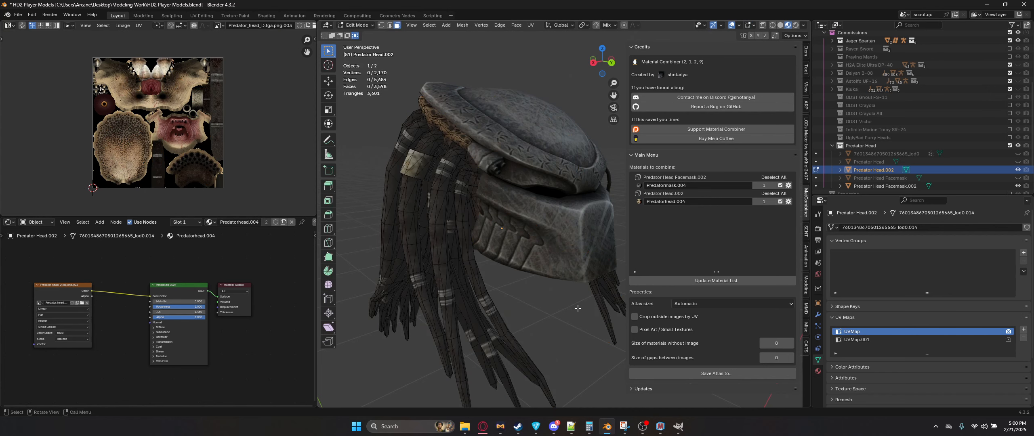
key("a")
key("Tab")
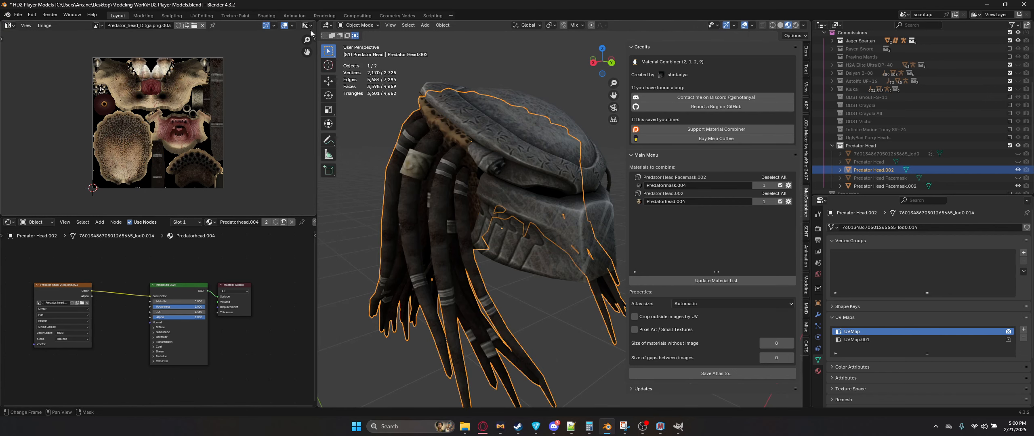
Step: Rearrange the screen by merging the side areas and splitting the left side into two stacked areas beside the main viewport
left_click_drag(319, 23, 270, 50)
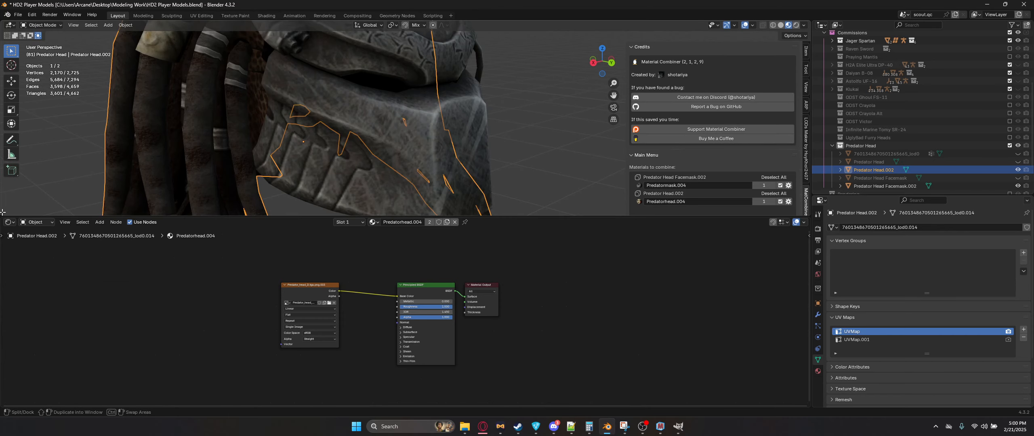
left_click_drag(2, 212, 13, 264)
key("n")
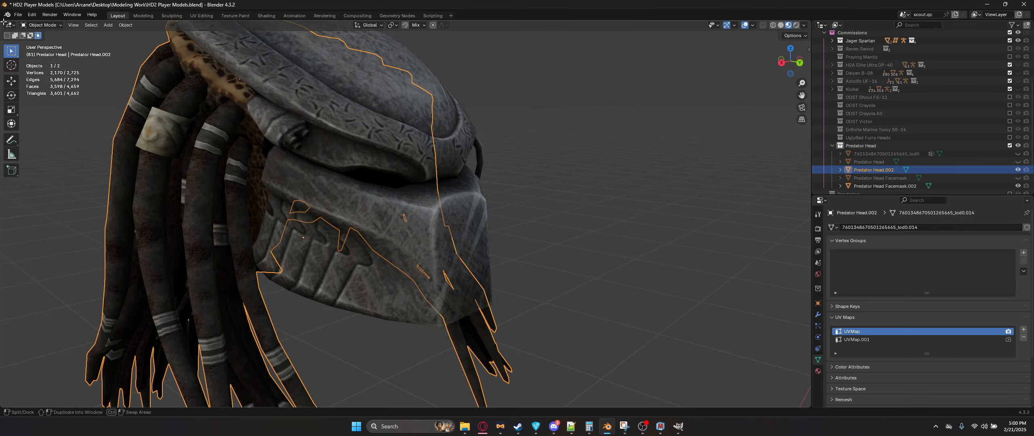
left_click_drag(2, 23, 229, 125)
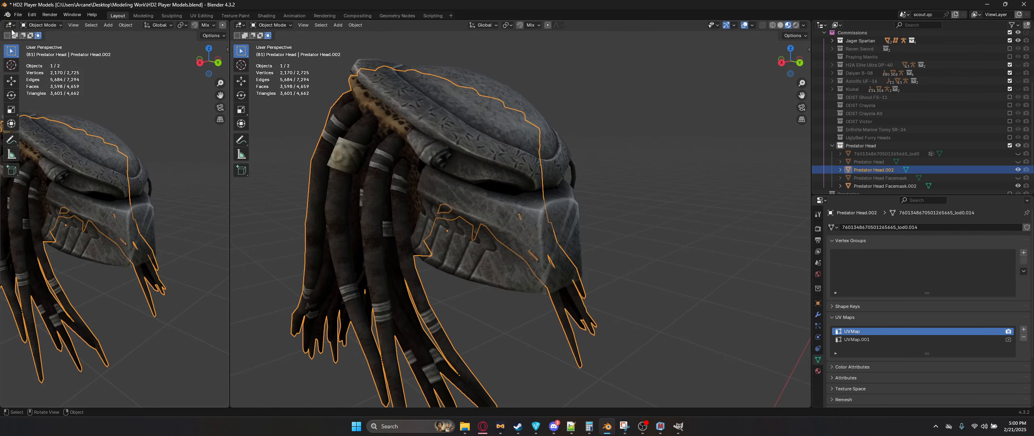
left_click_drag(2, 23, 121, 256)
left_click_drag(230, 203, 306, 203)
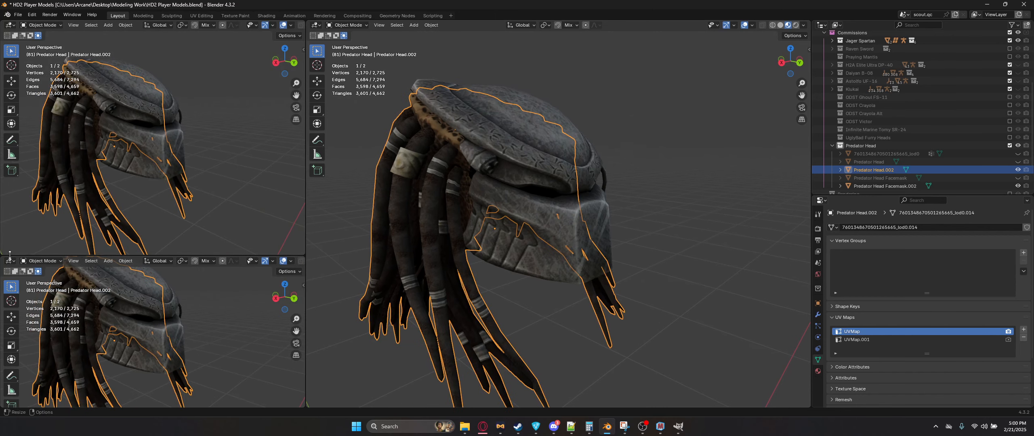
left_click_drag(20, 256, 20, 246)
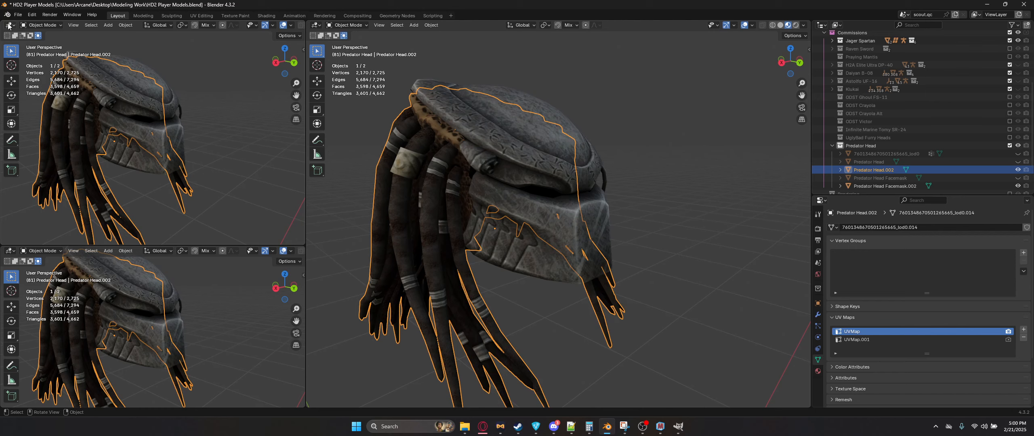
Step: Turn the upper left area into an Image Editor and the lower left area into a Shader Editor
left_click(9, 25)
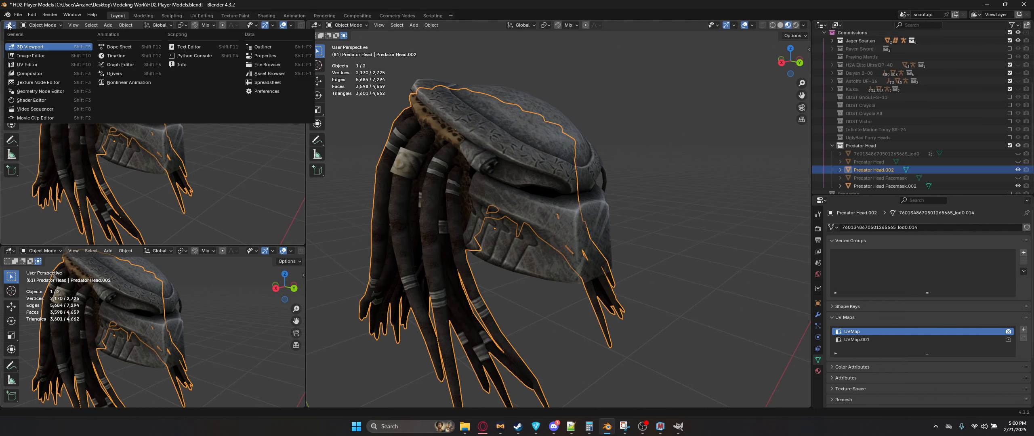
left_click(31, 55)
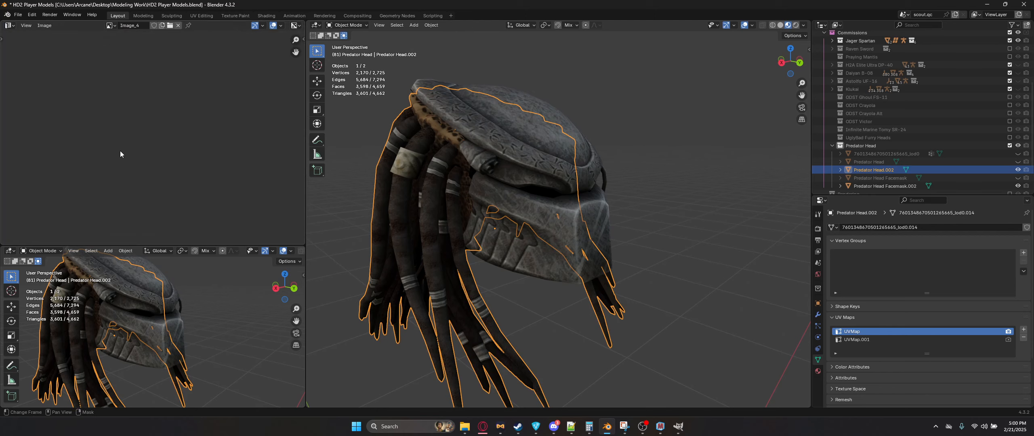
scroll(155, 144, "up", 10)
middle_click_drag(138, 102, 151, 168)
scroll(155, 137, "up", 4)
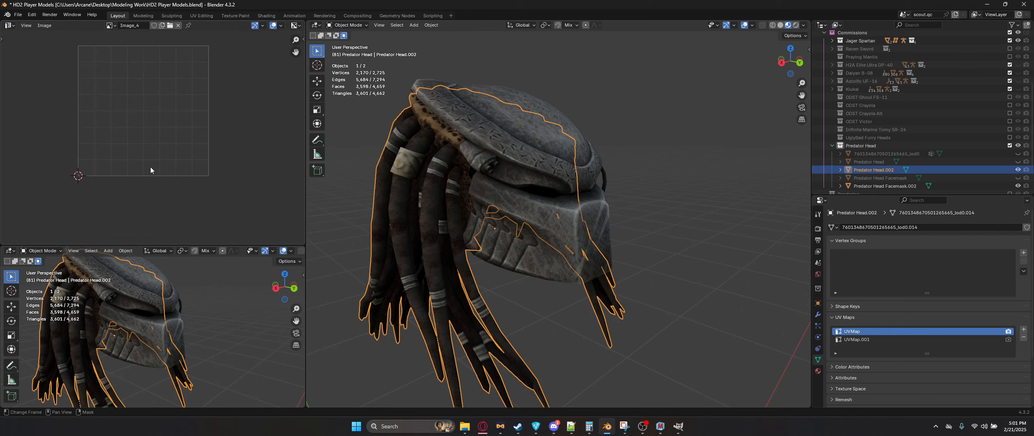
left_click(10, 251)
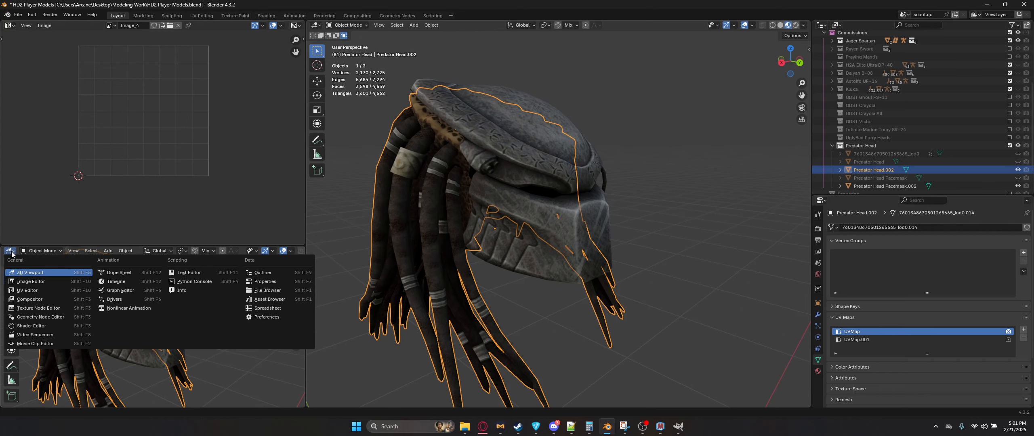
left_click(31, 326)
left_click(18, 322)
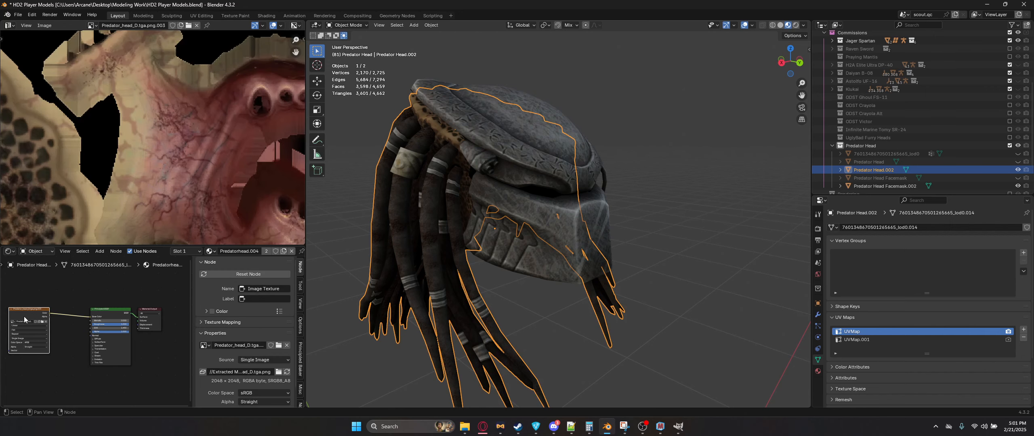
scroll(189, 140, "down", 6)
scroll(190, 140, "up", 2)
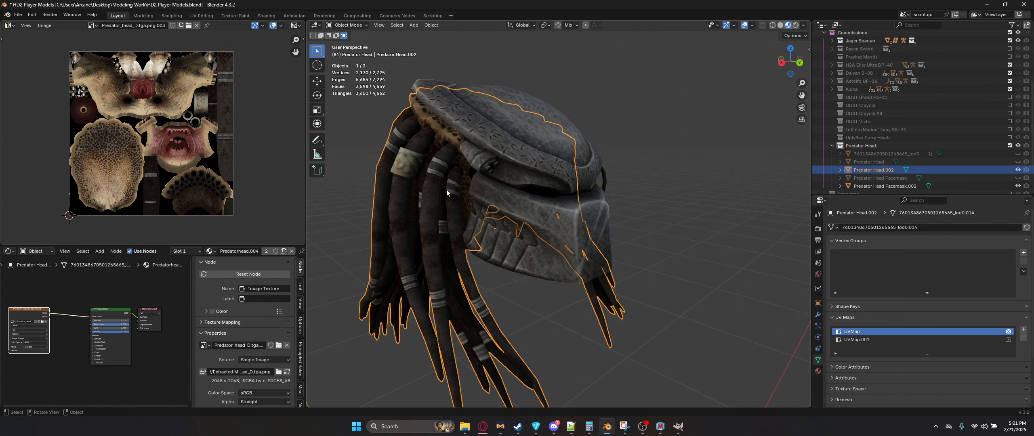
Step: Select all of the duplicated Predator head in Edit Mode and make UVMap.001 its active UV map
key("Tab")
key("alt+a")
key("a")
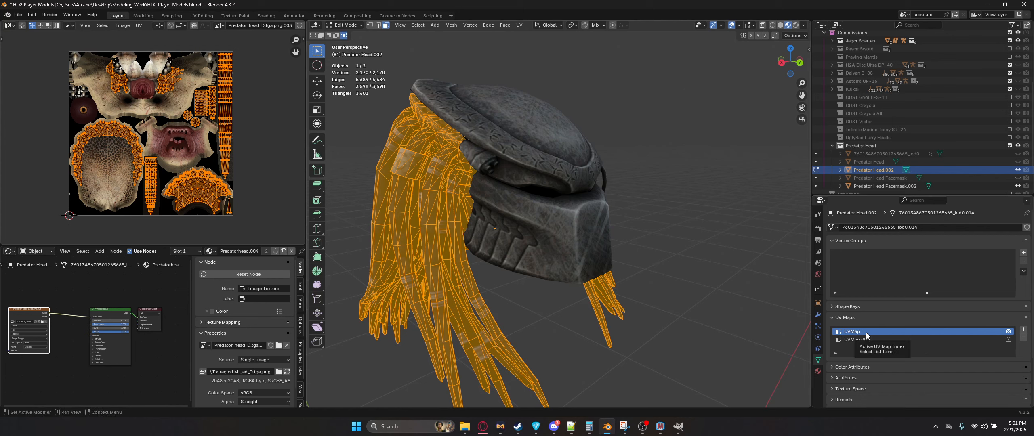
left_click(894, 342)
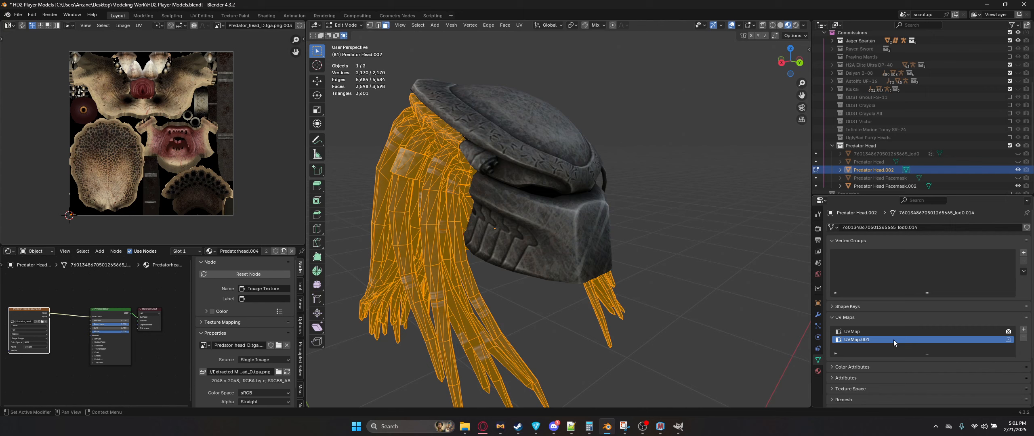
scroll(173, 96, "up", 2)
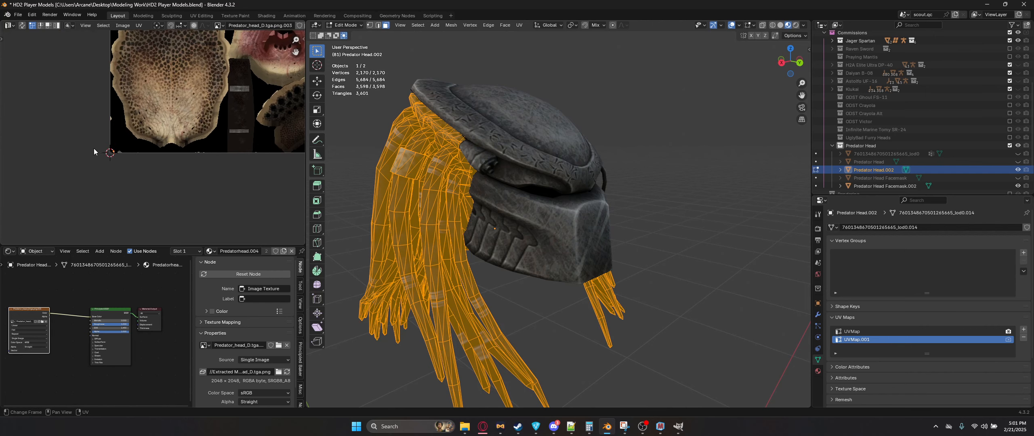
key("Home")
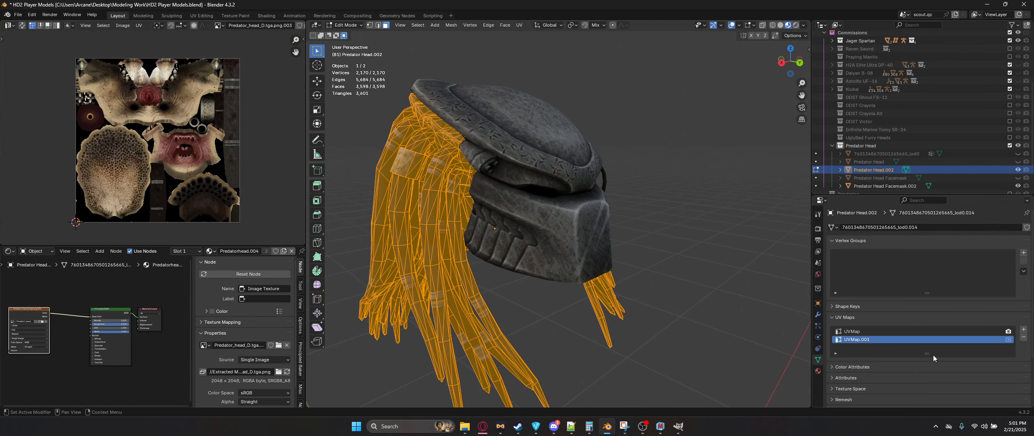
key("Tab")
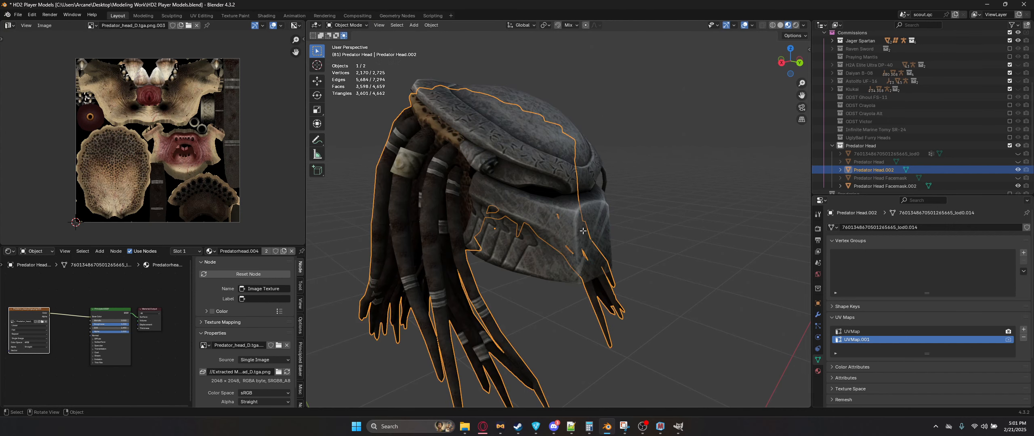
Step: Select the duplicated Predator facemask and make UVMap its active UV map in Edit Mode
key("Tab")
key("Tab")
left_click(570, 197)
key("Tab")
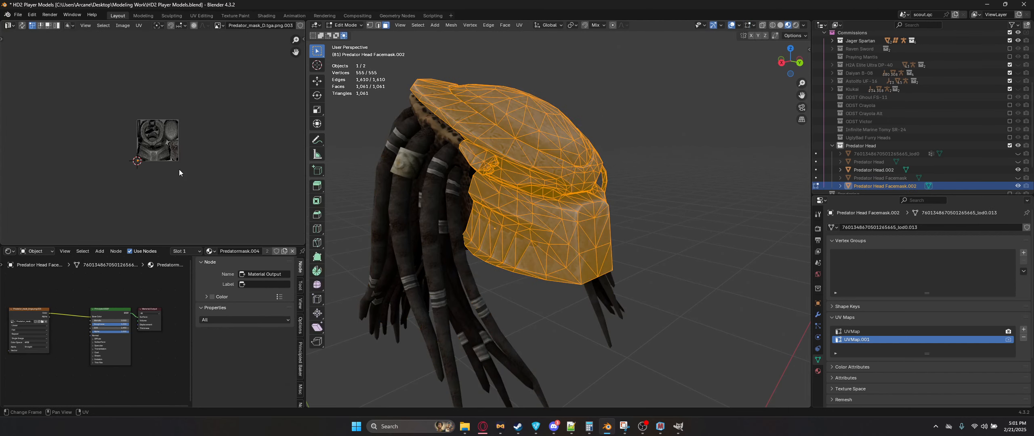
scroll(178, 171, "up", 5)
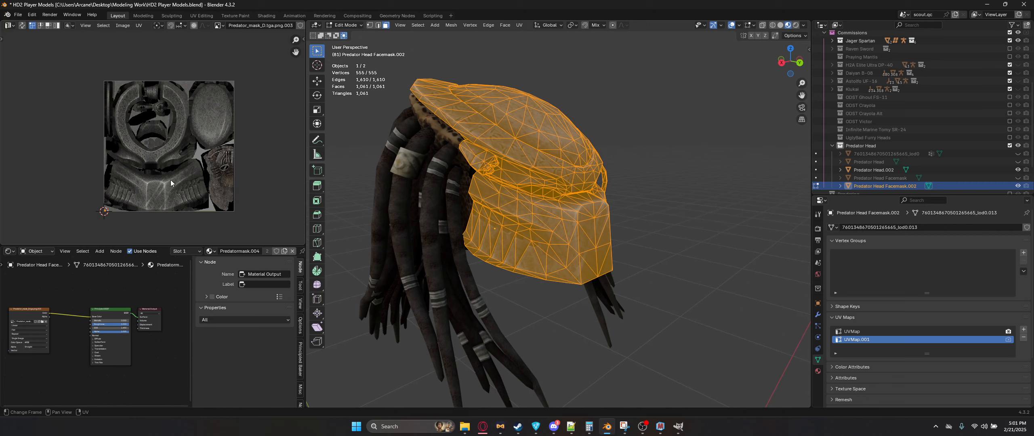
left_click(872, 332)
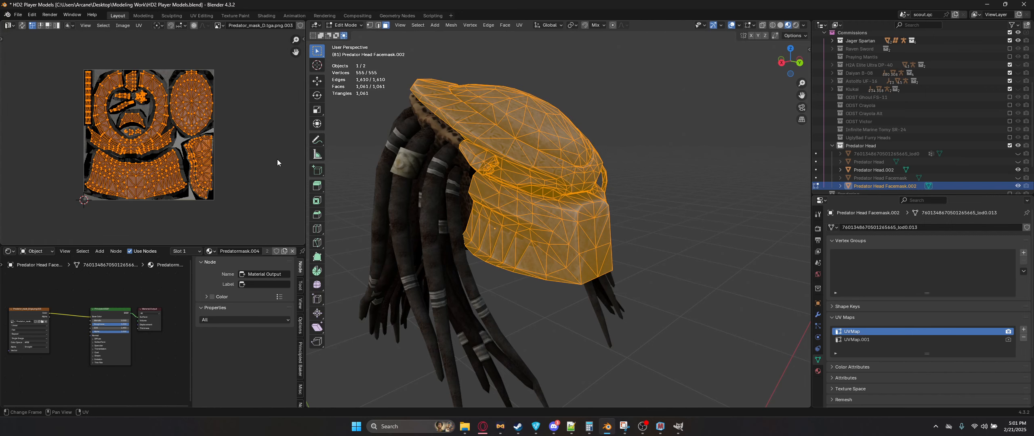
key("Tab")
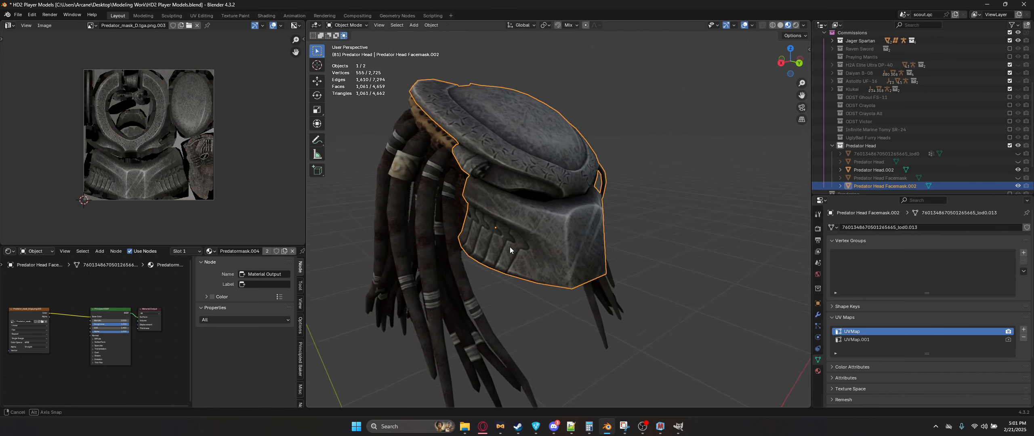
Step: Select both duplicated Predator objects and create the material atlas in the Predator commissions folder
left_click(442, 237)
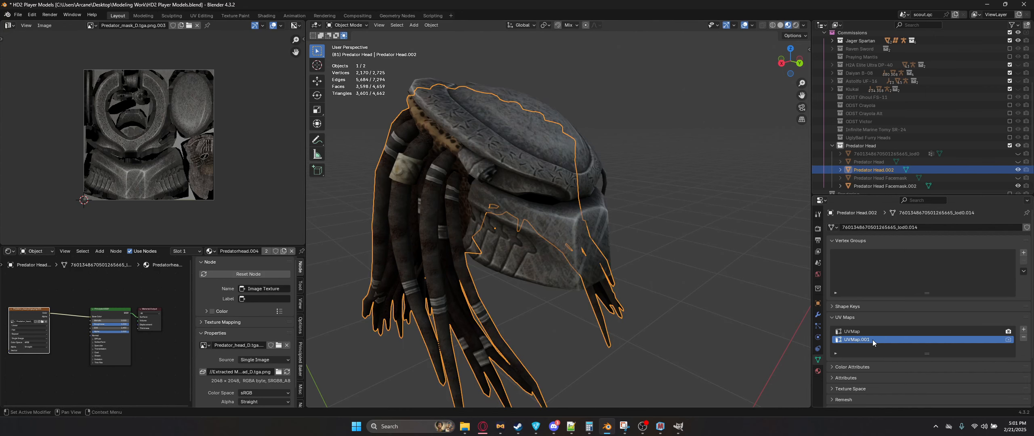
left_click(506, 273)
key("n")
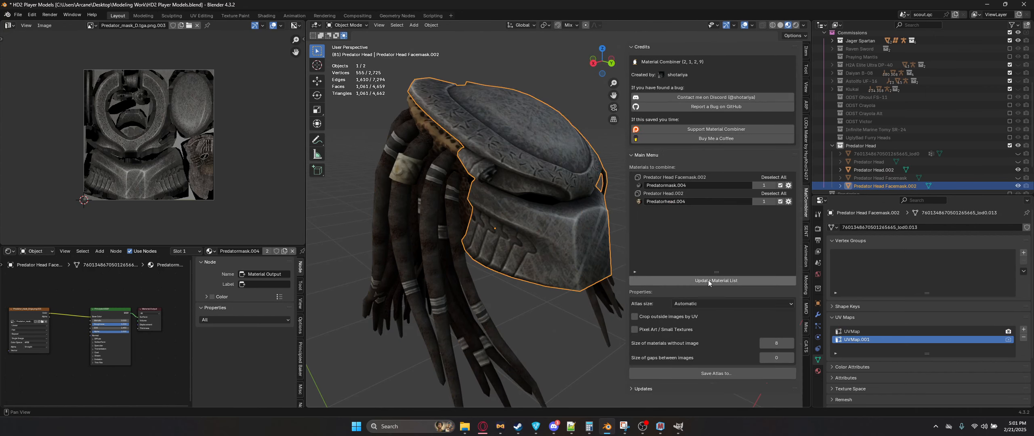
left_click(691, 373)
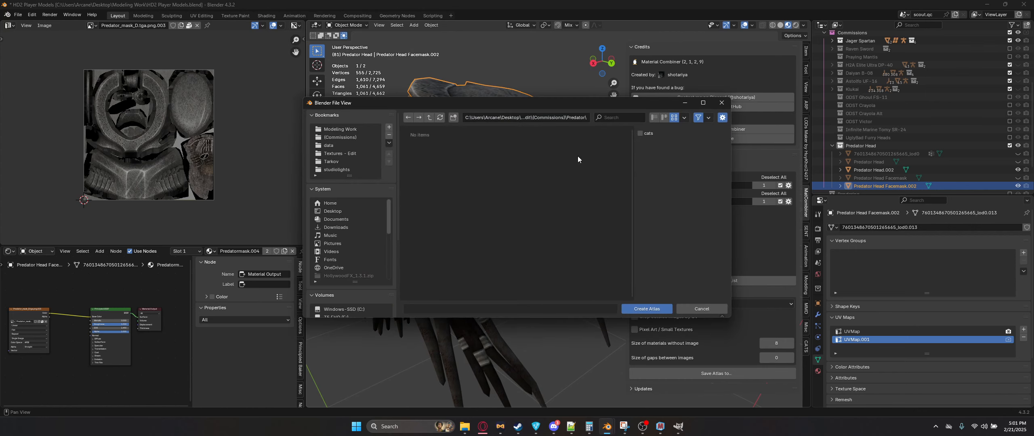
key("alt+Tab")
left_click(335, 86)
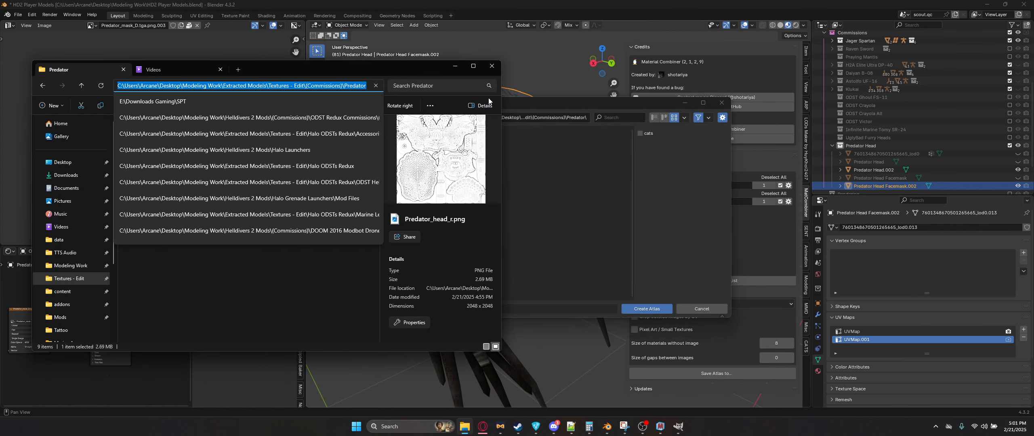
left_click(535, 116)
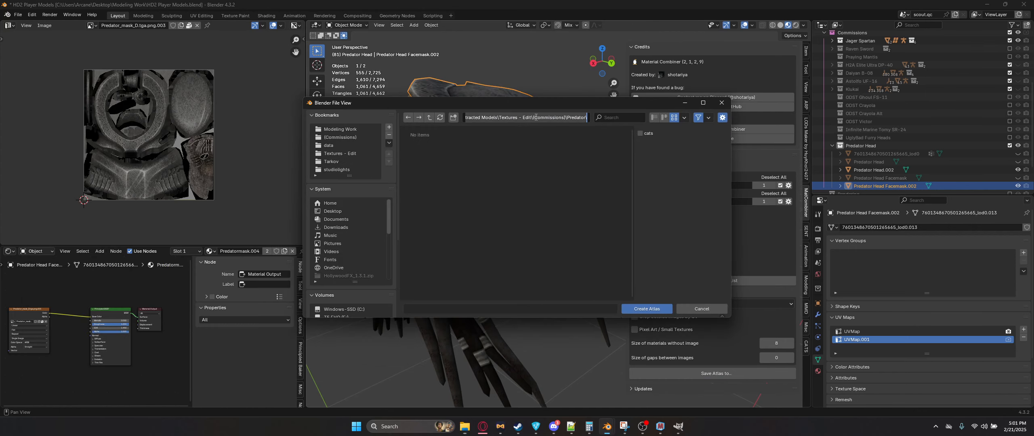
left_click(646, 309)
Step: Undo the atlas creation
middle_click_drag(484, 231, 521, 304)
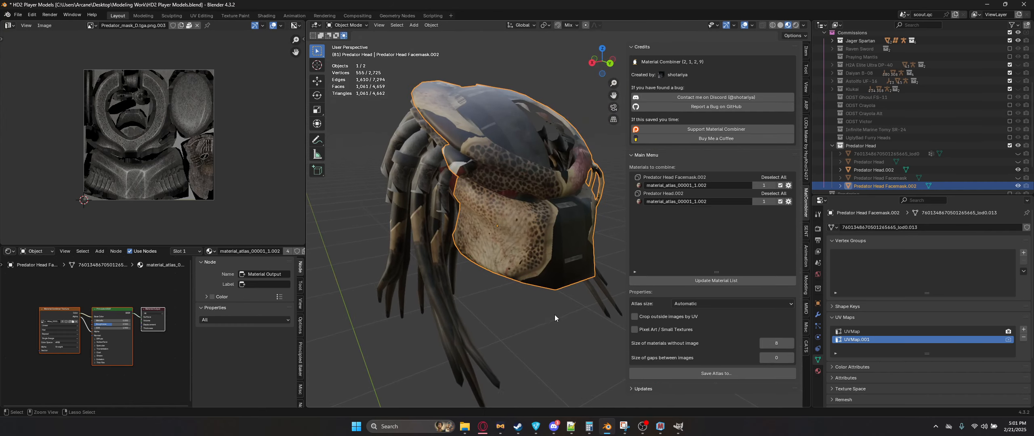
key("ctrl+z")
Step: Delete the selected file from the Predator texture folder in File Explorer
left_click(465, 426)
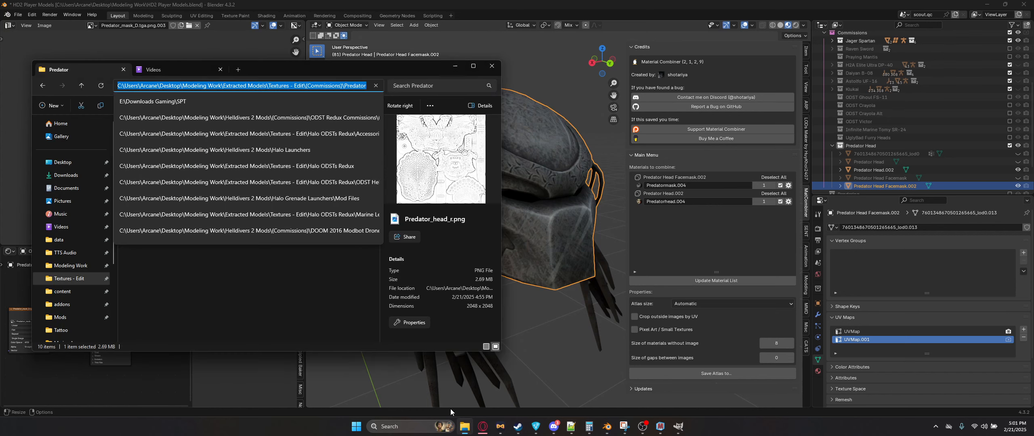
left_click(295, 269)
left_click(145, 142)
key("Delete")
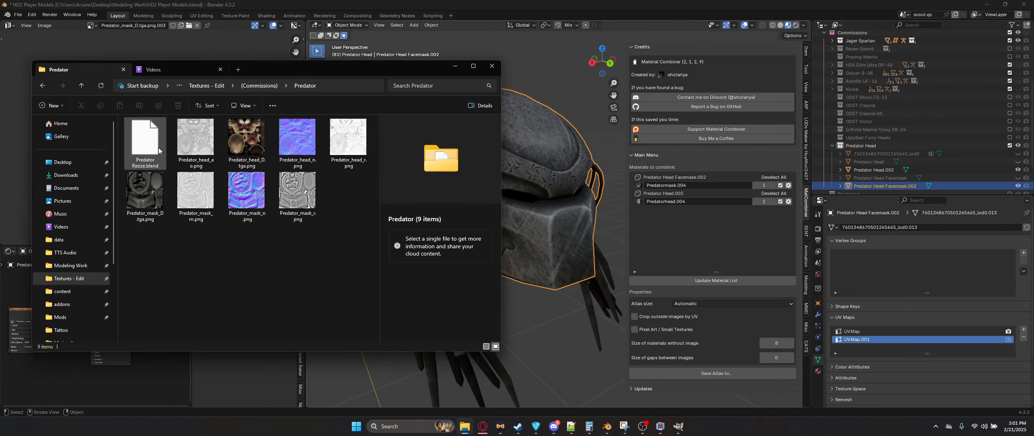
Step: Make UVMap the active UV map on both the duplicated Predator facemask and head in Edit Mode
left_click(459, 4)
middle_click_drag(538, 212, 513, 226)
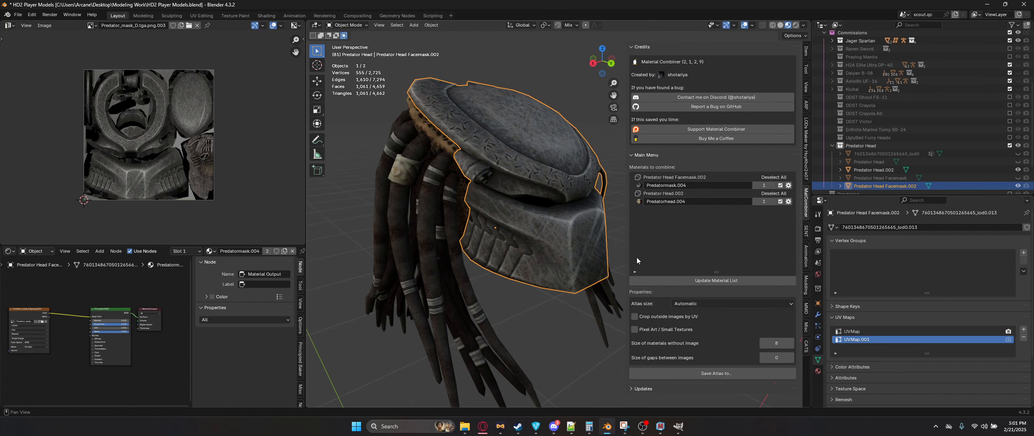
key("Tab")
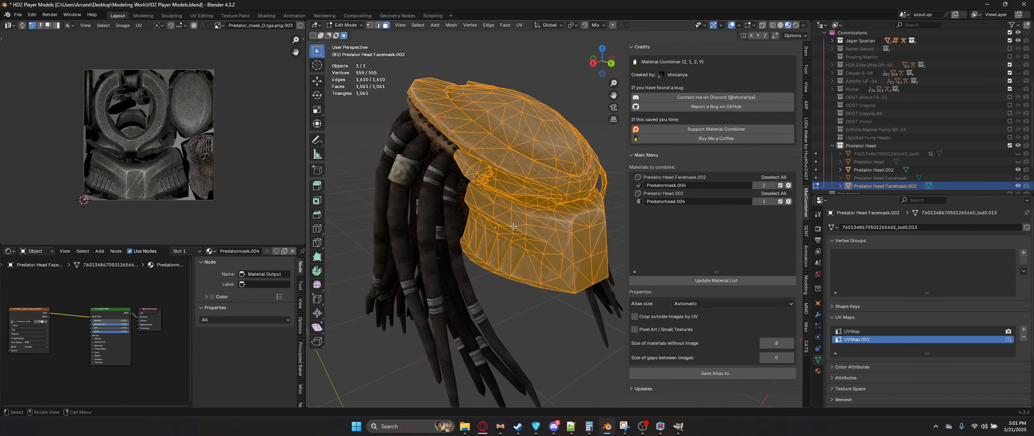
left_click(864, 331)
key("Tab")
left_click(429, 232)
key("Tab")
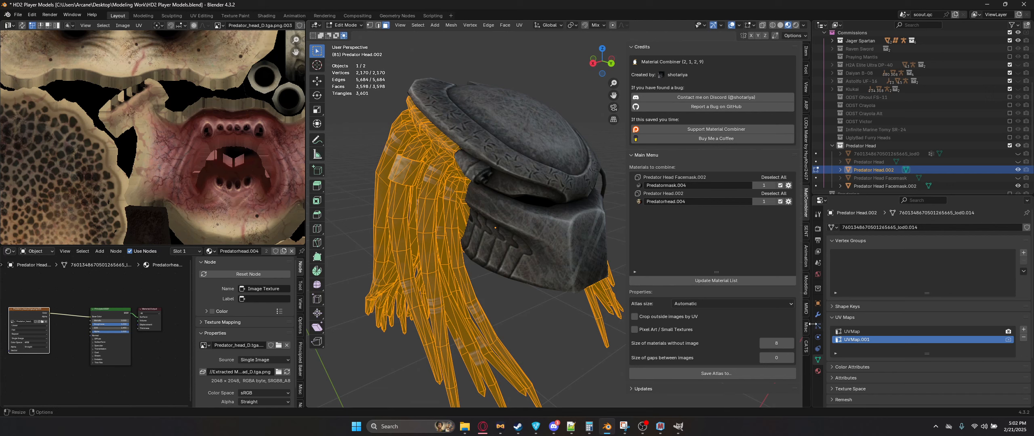
left_click(860, 331)
key("Home")
key("Tab")
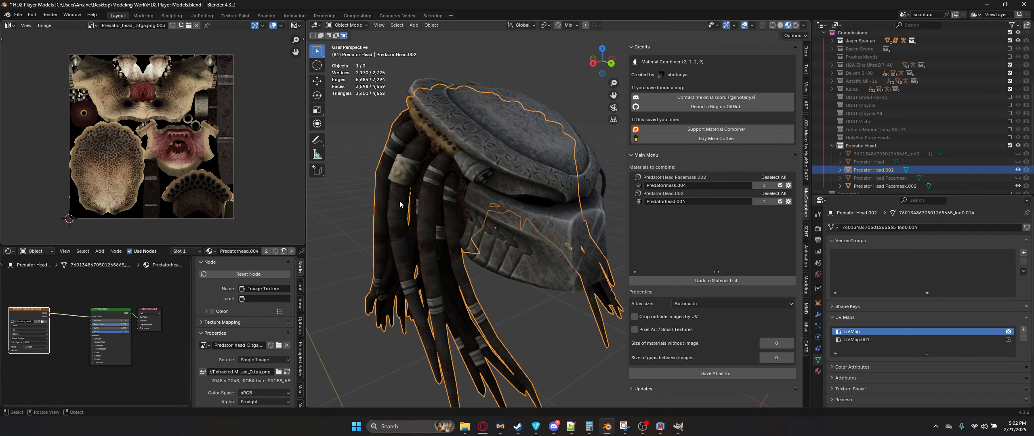
Step: Update the material list and save the material atlas to the Predator folder
left_click(717, 280)
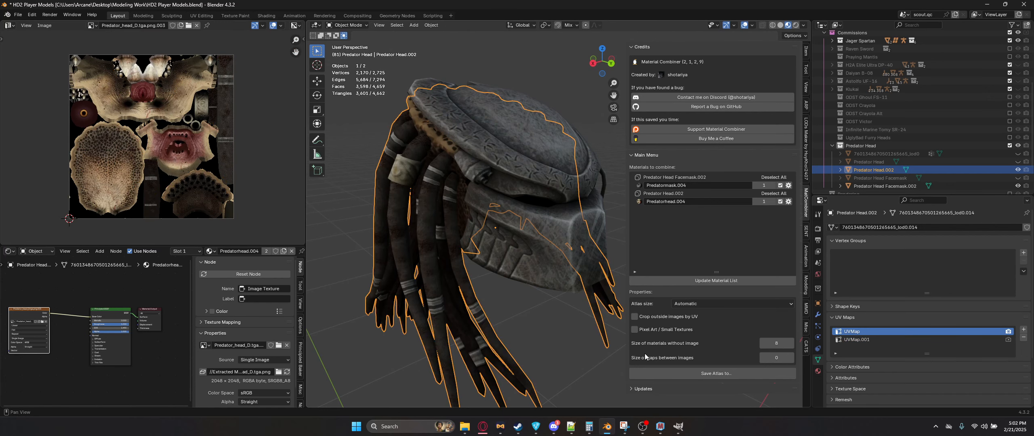
left_click(682, 373)
left_click(472, 309)
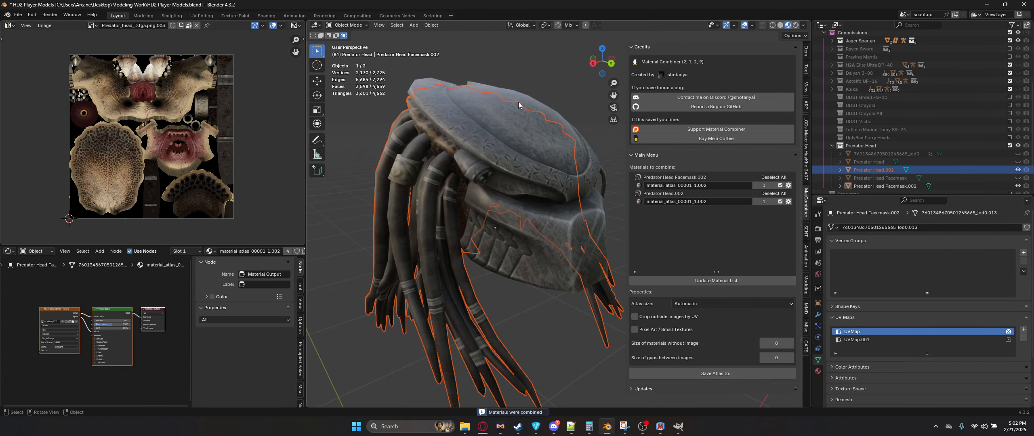
Step: Rename the generated atlas image in the Predator texture folder to Predator Head_c.png
left_click(464, 427)
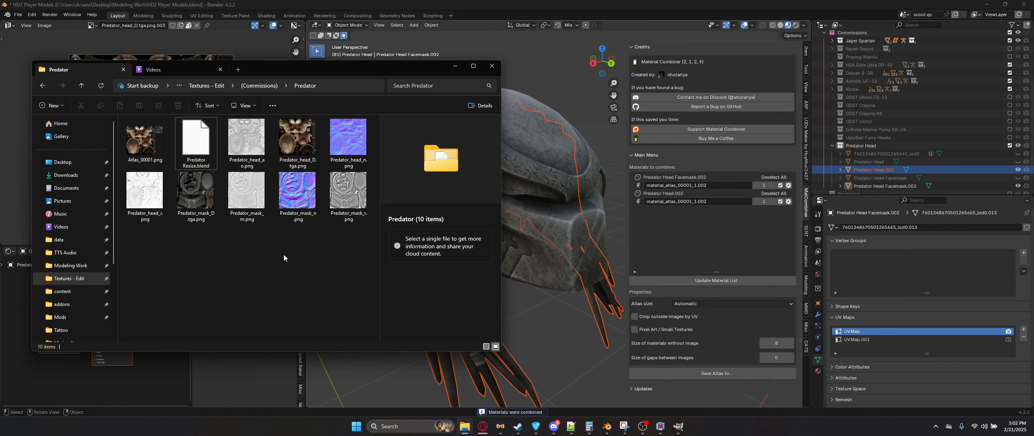
left_click(160, 155)
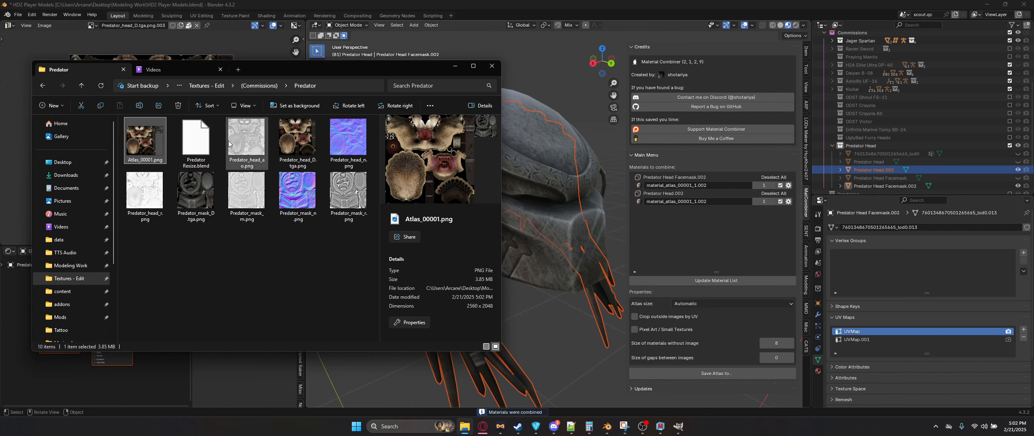
left_click(288, 162)
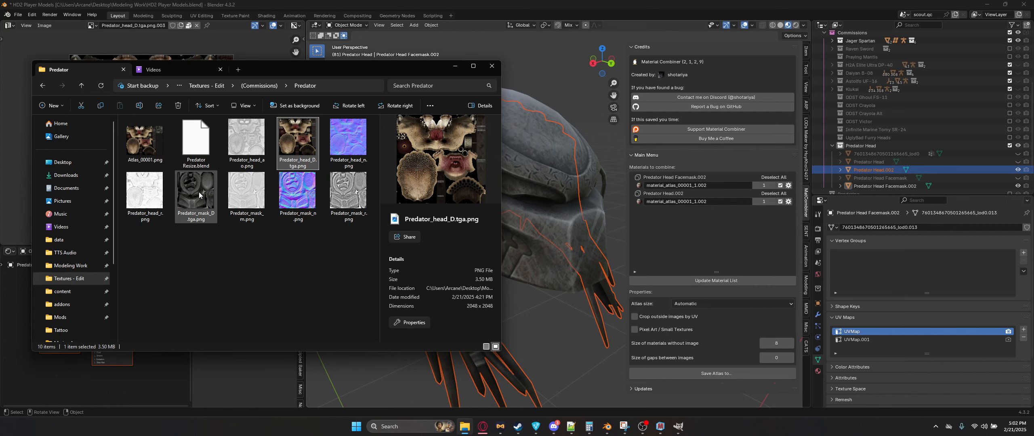
left_click(187, 194)
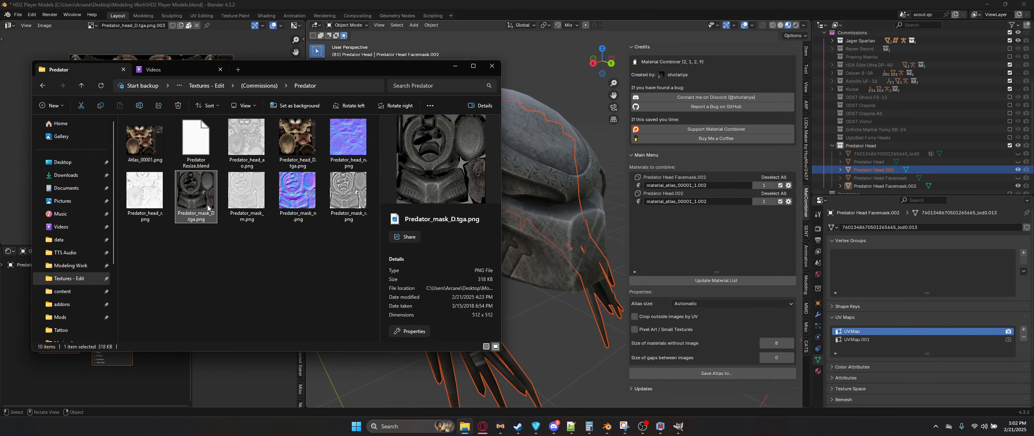
left_click(144, 139)
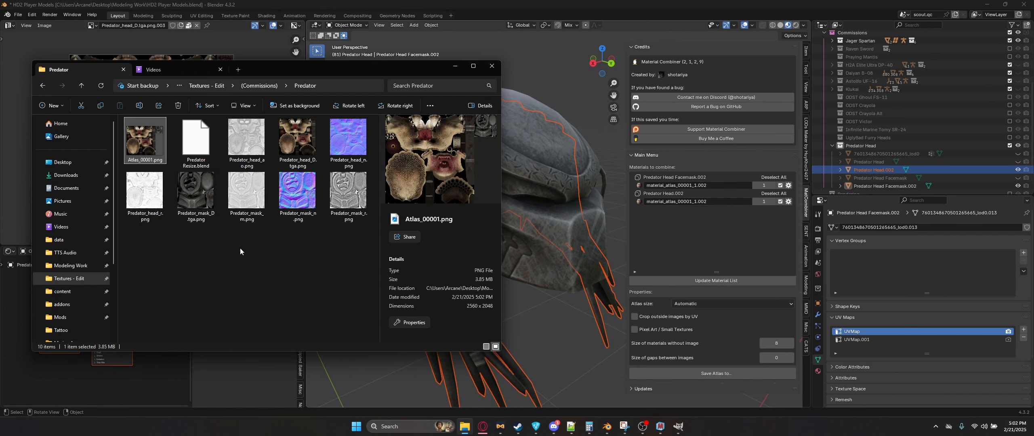
key("F2")
type("Predator Head")
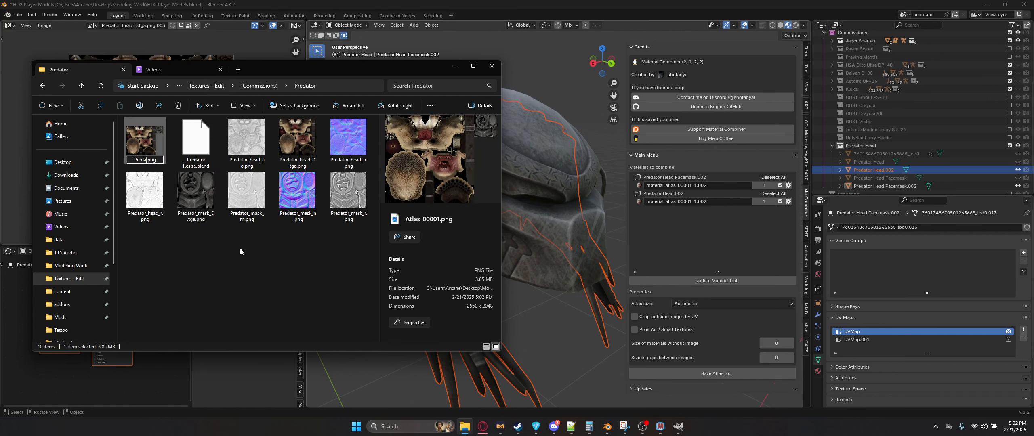
key("Return")
Step: Select the facemask, hide the sidebar, and rename the atlas image to Predator Head Full_c.png
left_click(539, 241)
left_click(540, 254)
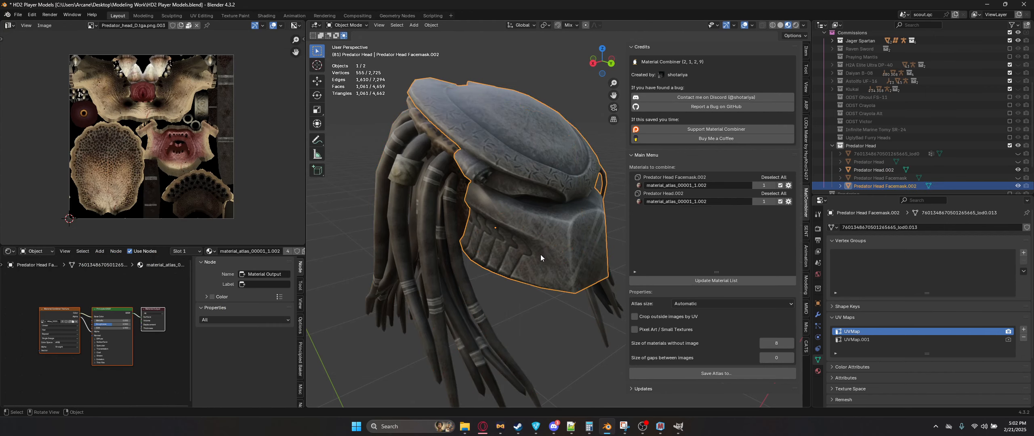
key("n")
key("alt+Tab")
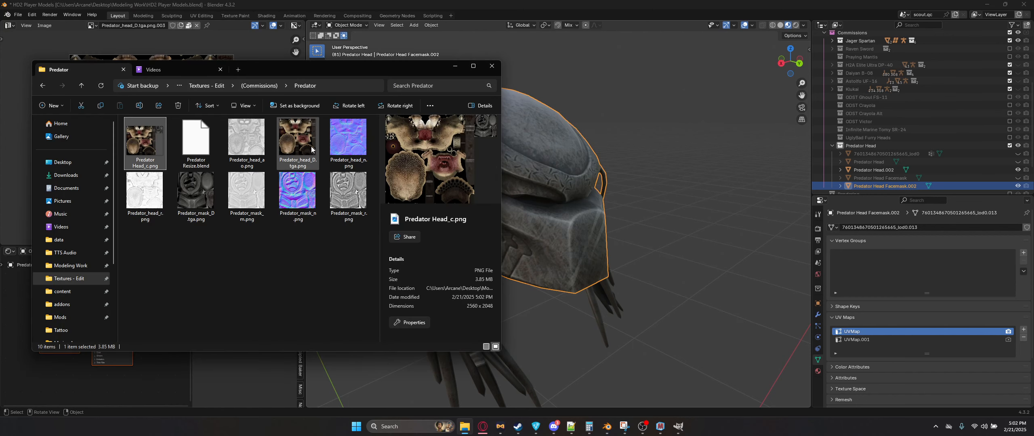
key("F2")
left_click(146, 166)
type("F")
key("BackSpace")
type("Full")
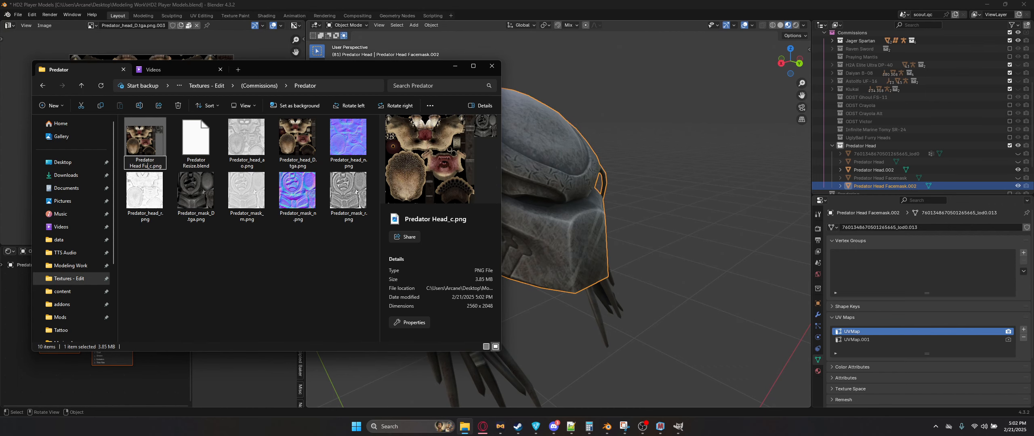
key("Return")
Step: Remove the extra UVMap.001 from the duplicated Predator facemask
left_click(640, 3)
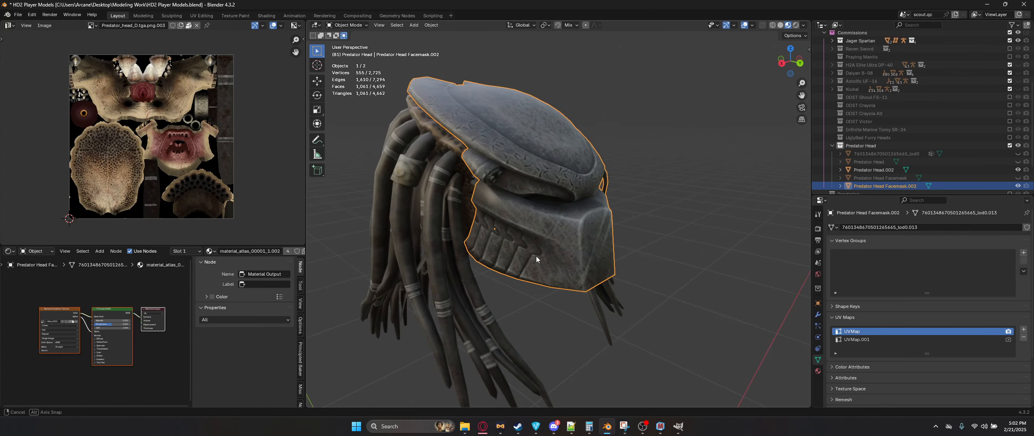
left_click(535, 259)
left_click(917, 341)
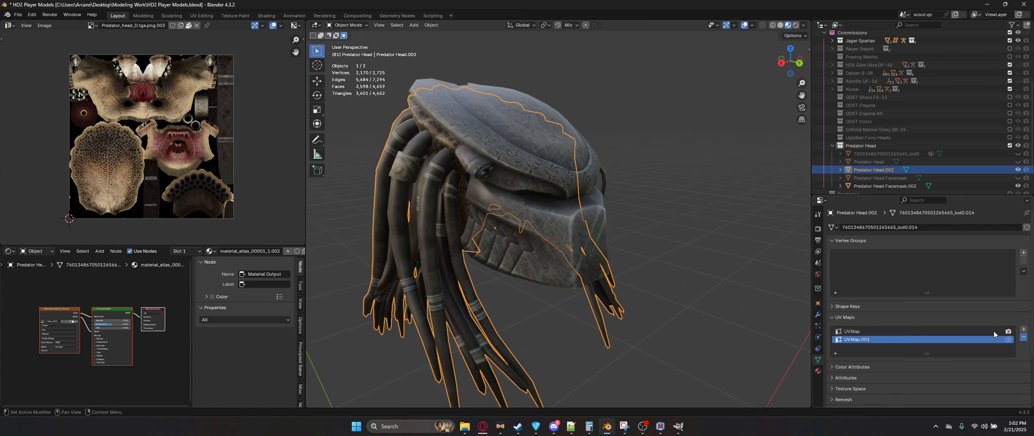
key("ctrl+z")
key("ctrl+z")
left_click(1024, 338)
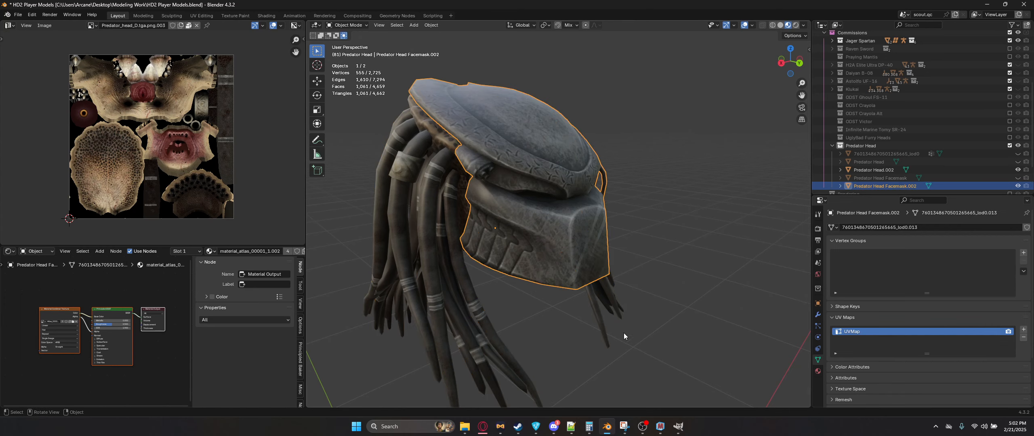
Step: Inspect the atlas material assigned to the Predator facemask and head objects
key("n")
middle_click_drag(609, 286, 581, 271)
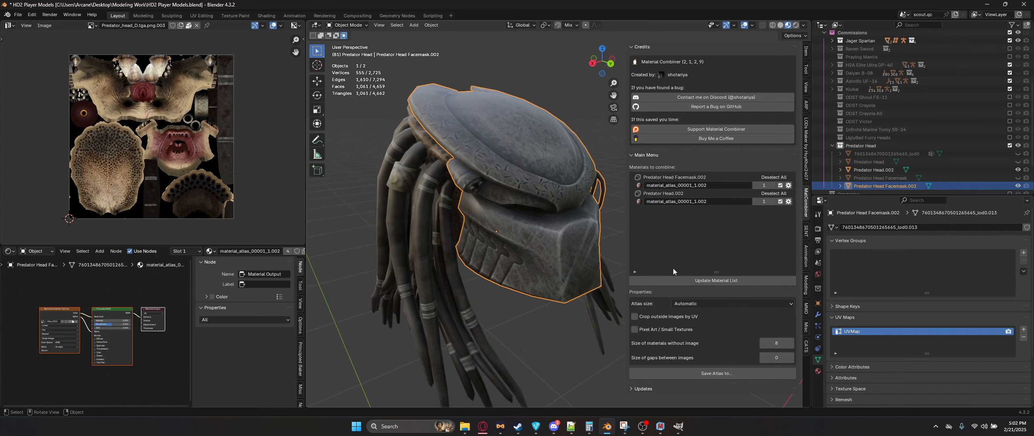
key("n")
left_click(818, 371)
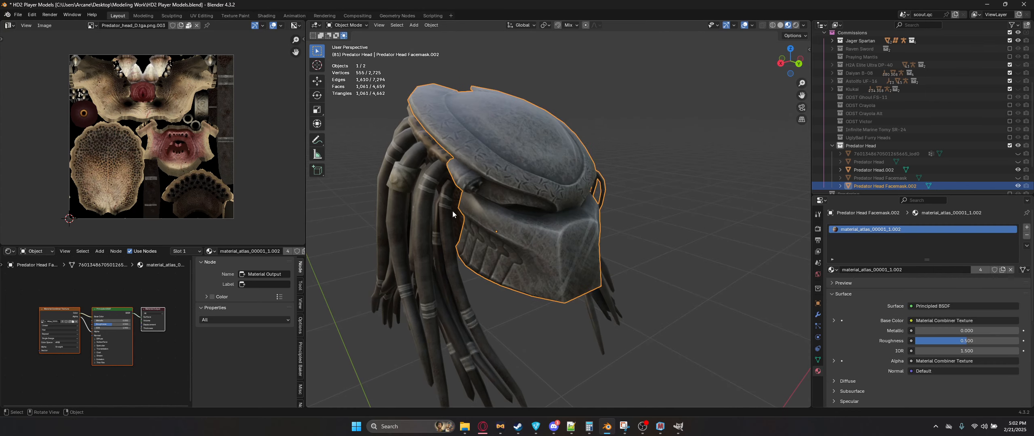
left_click(442, 211)
key("ctrl+z")
left_click(369, 221)
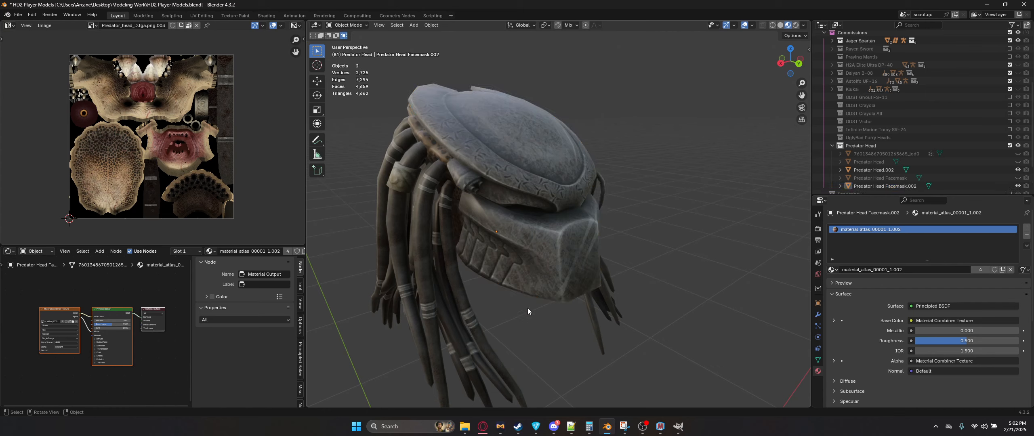
left_click(514, 263)
left_click(401, 227)
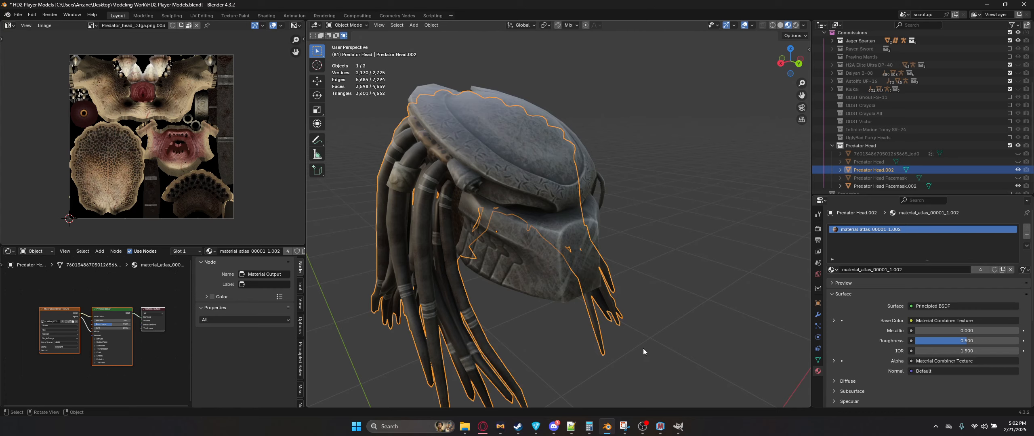
Step: Open Predator Head Full_c.png in GIMP
left_click(678, 426)
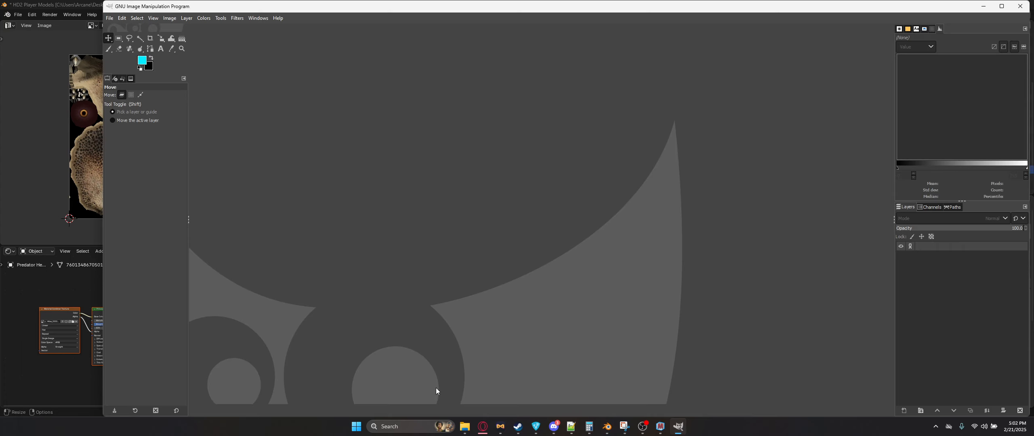
left_click(464, 426)
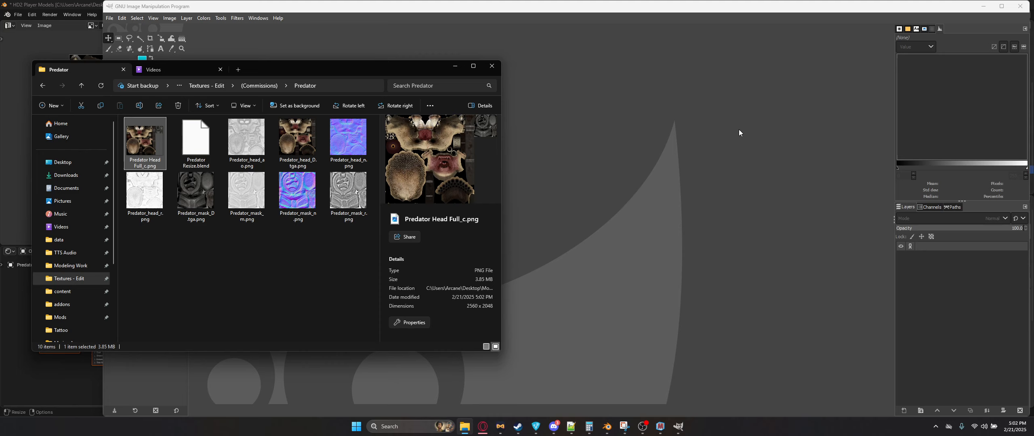
left_click_drag(739, 133, 696, 198)
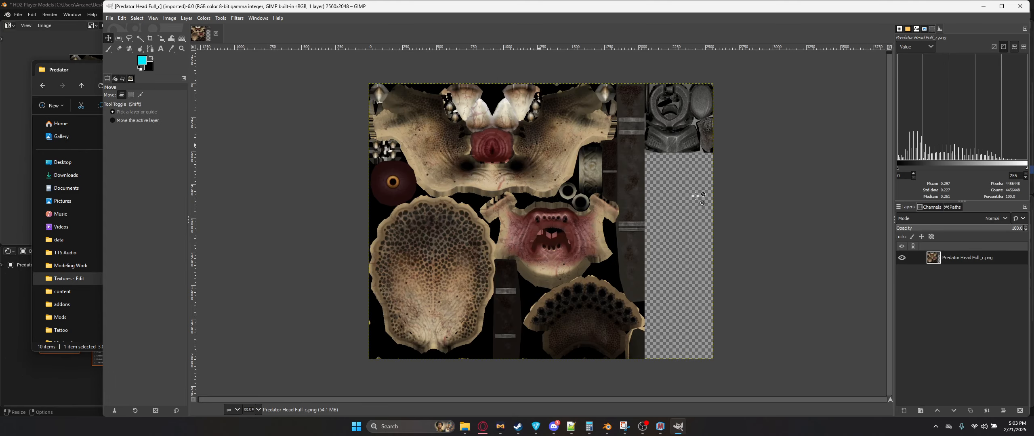
Step: Add a vertical guide at 2048 px and a horizontal guide along the image's top edge
scroll(696, 198, "up", 5, "ctrl")
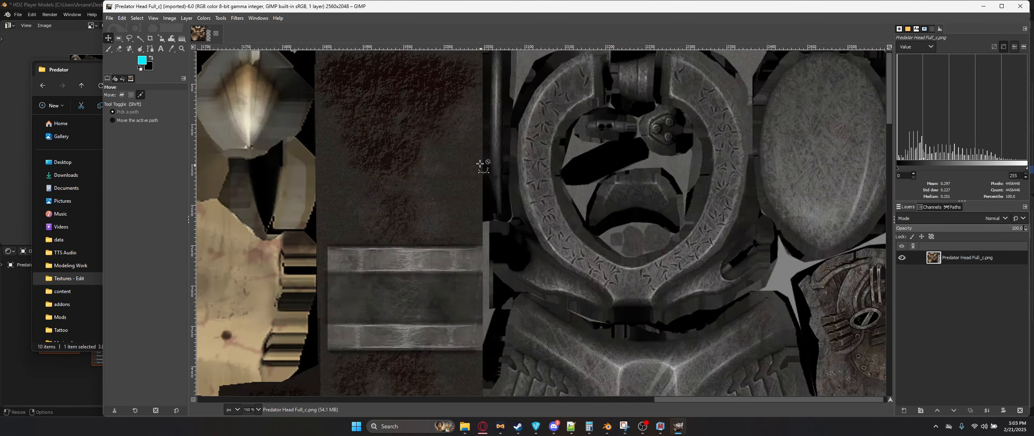
scroll(481, 163, "up", 8, "ctrl")
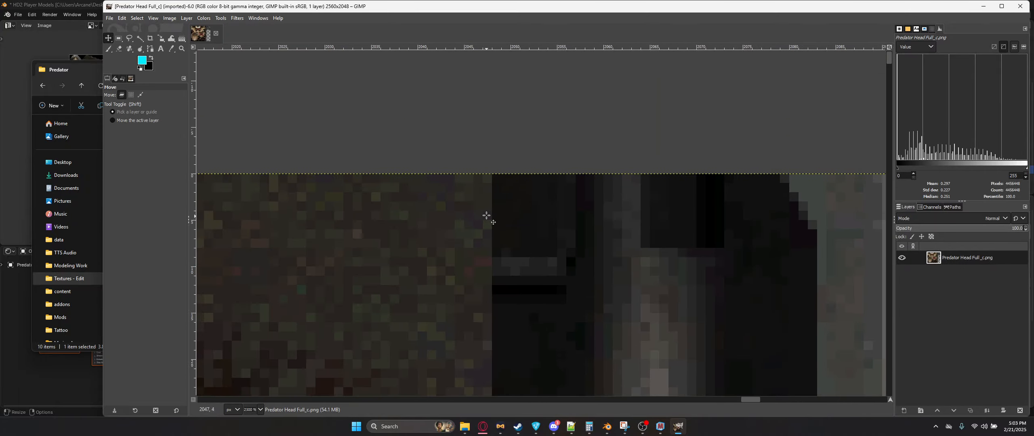
scroll(486, 216, "up", 3, "ctrl")
left_click_drag(193, 185, 492, 189)
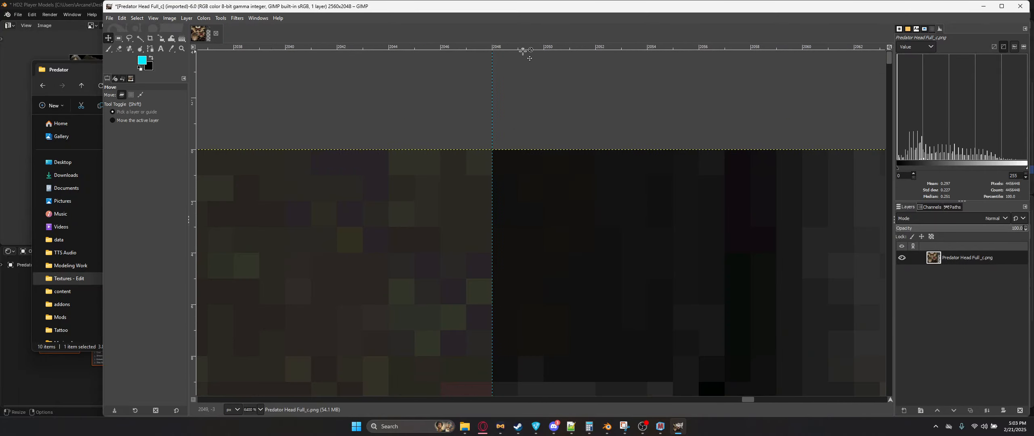
left_click_drag(523, 51, 524, 149)
scroll(524, 151, "down", 15, "ctrl")
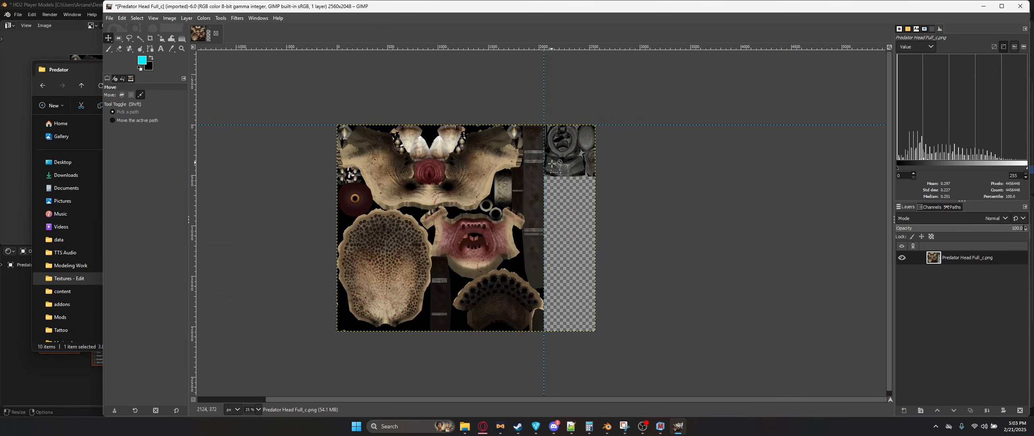
Step: Add Predator_head_n.png and Predator_mask_n.png to the image as new layers
key("alt+Tab")
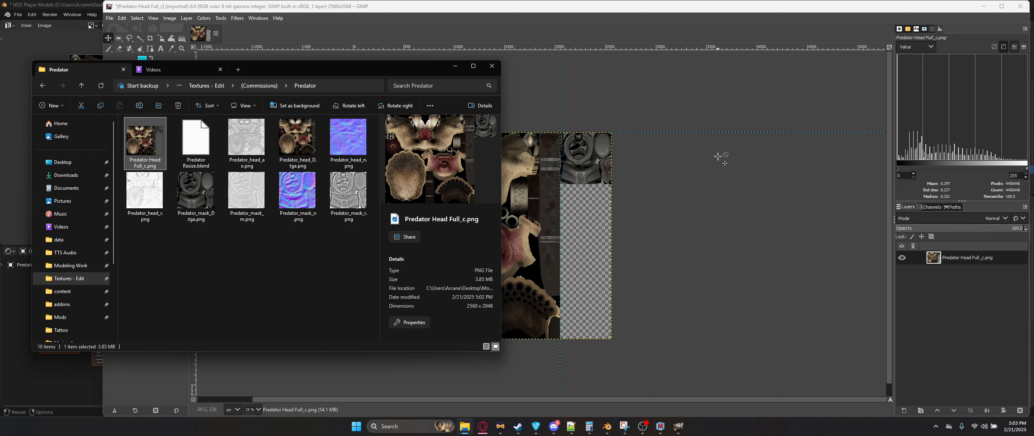
left_click(298, 193)
left_click(359, 157, "ctrl")
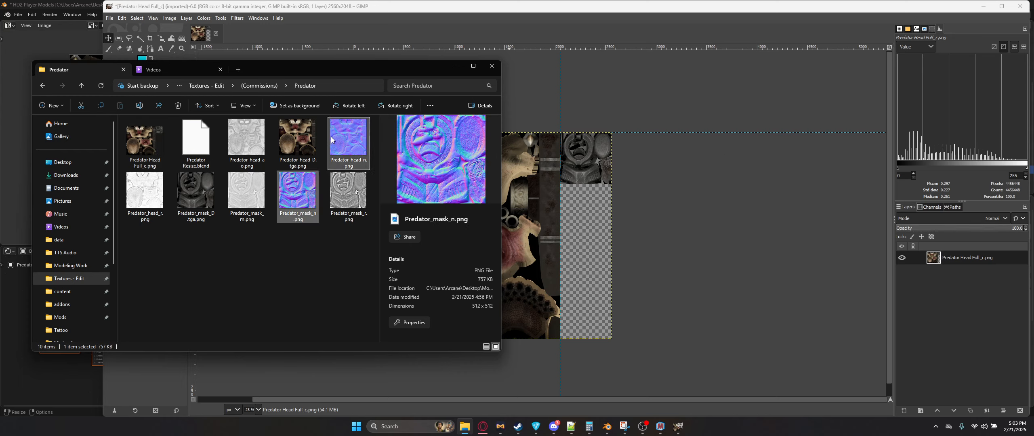
left_click(355, 150)
left_click(308, 188)
left_click(348, 140)
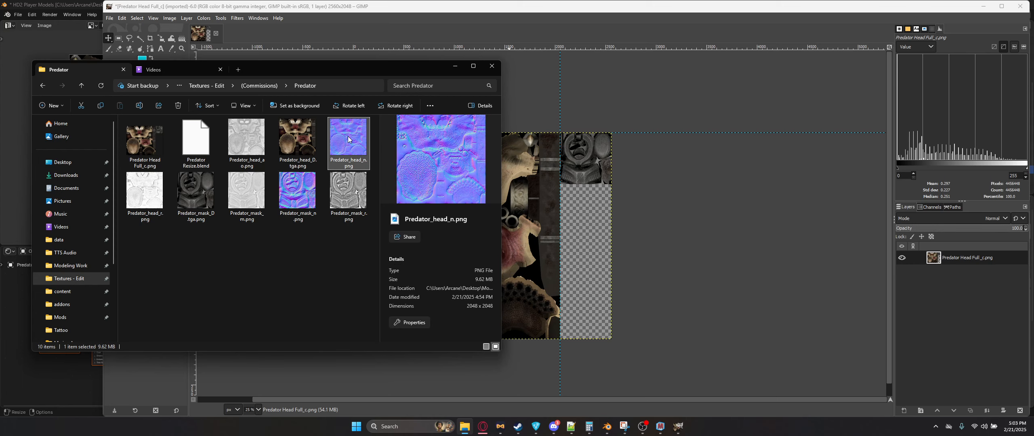
left_click_drag(348, 139, 509, 240)
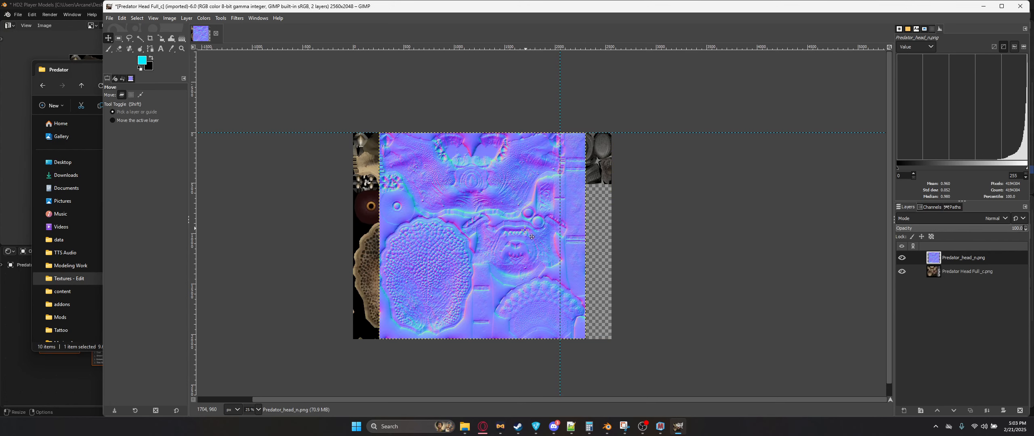
left_click_drag(298, 193, 621, 242)
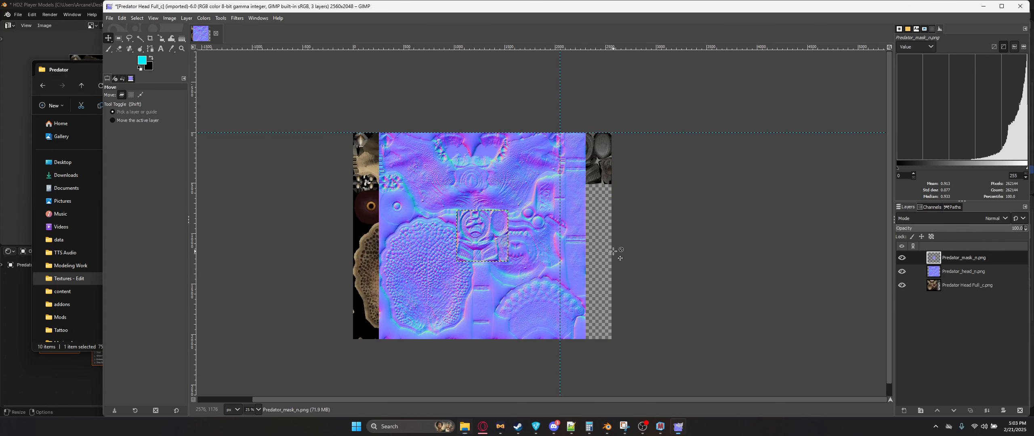
Step: Move the mask normal layer into the top-right area beside the 2048 px guide
left_click_drag(492, 197, 467, 158)
left_click_drag(480, 233, 583, 155)
scroll(583, 156, "up", 5, "ctrl")
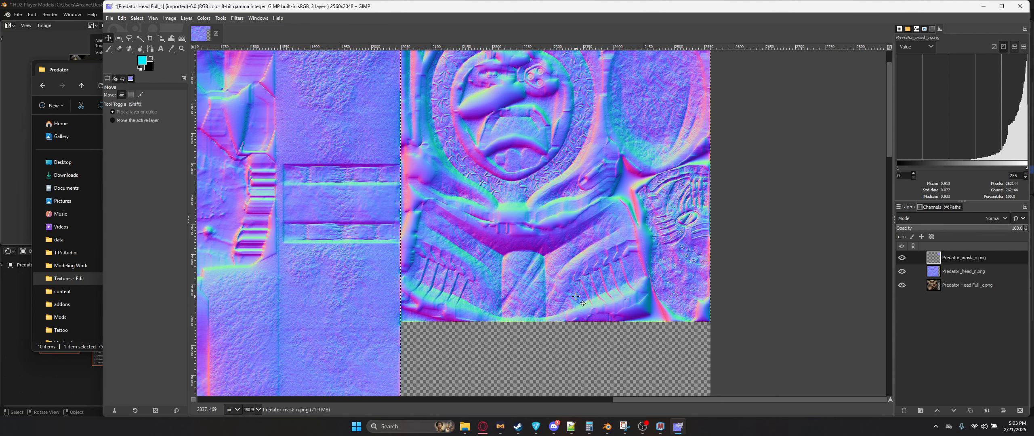
Step: Zoom in to check the mask normal layer's alignment with the guides
scroll(576, 297, "down", 3, "ctrl")
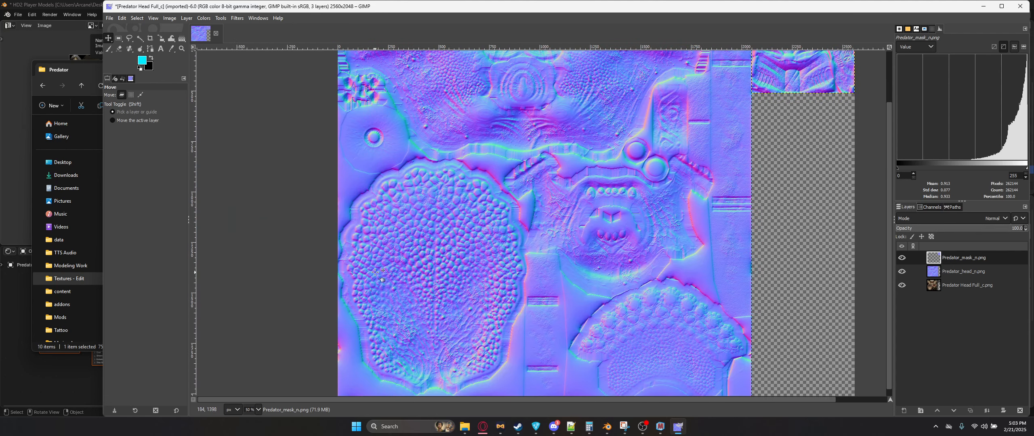
scroll(557, 276, "up", 2, "ctrl")
scroll(600, 215, "down", 1, "ctrl")
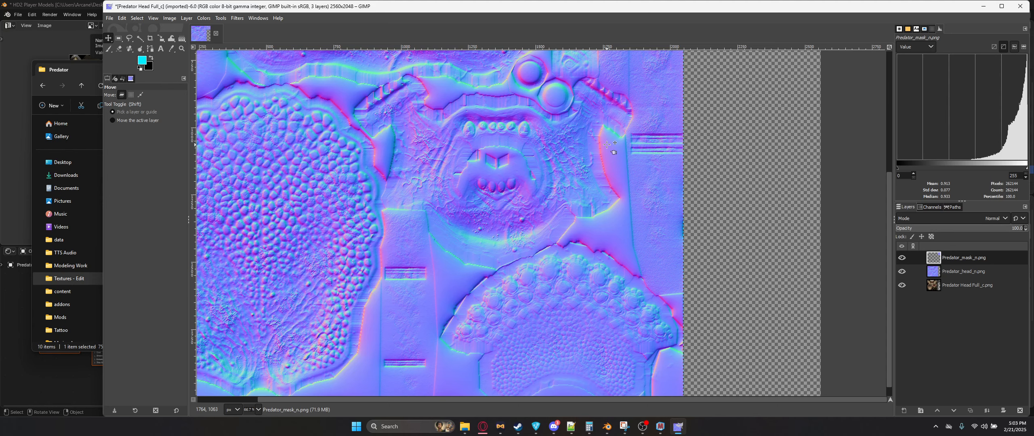
middle_click_drag(607, 144, 594, 353)
middle_click_drag(580, 172, 516, 225)
scroll(642, 242, "up", 4, "ctrl")
middle_click_drag(432, 276, 576, 157)
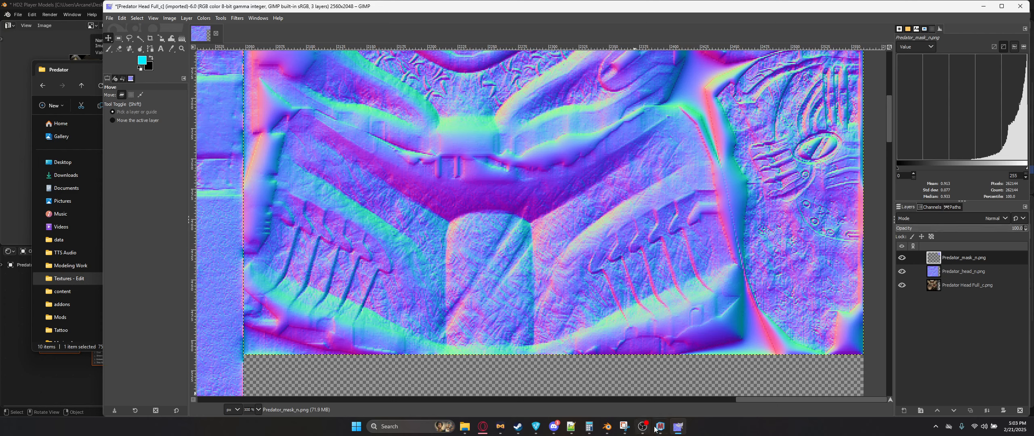
Step: Switch to Blender and compare against the atlased UV layout of the Predator head in Edit Mode
key("alt+Tab")
middle_click_drag(554, 260, 561, 254)
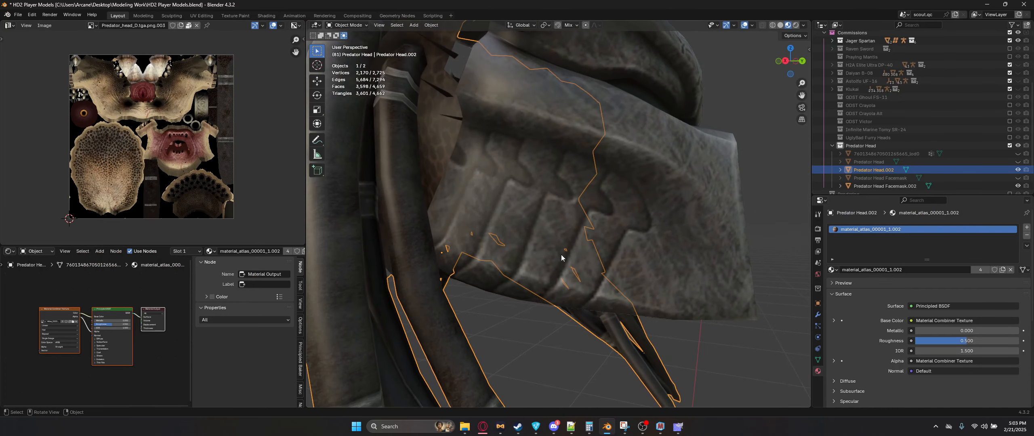
key("Tab")
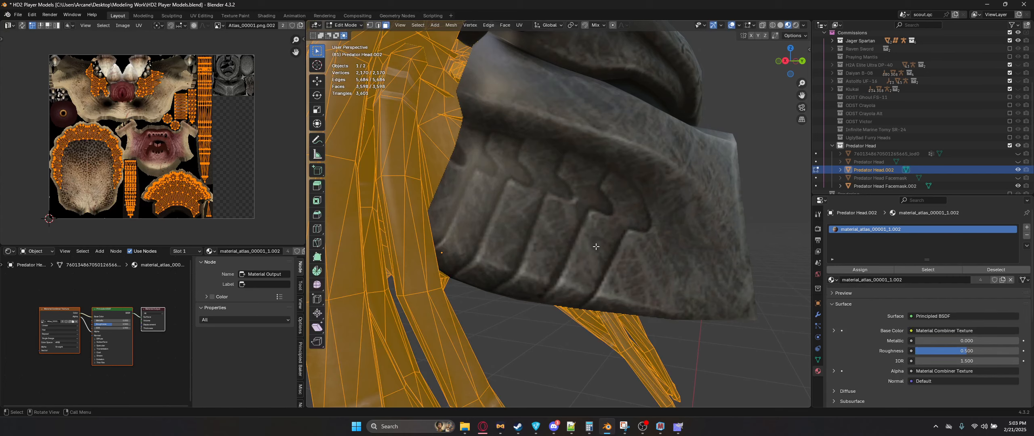
key("Tab")
key("alt+Tab")
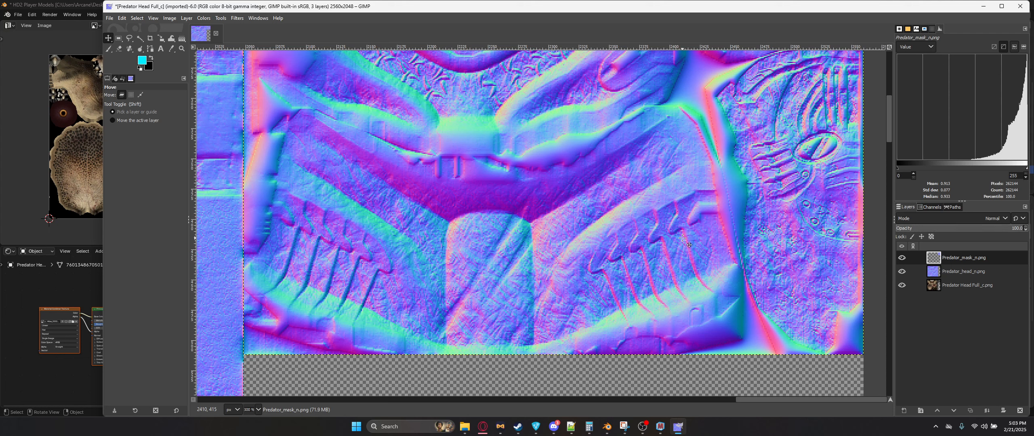
Step: Snap the mask normal layer into the top-right corner against the 2048 px guide
scroll(603, 157, "down", 6, "ctrl")
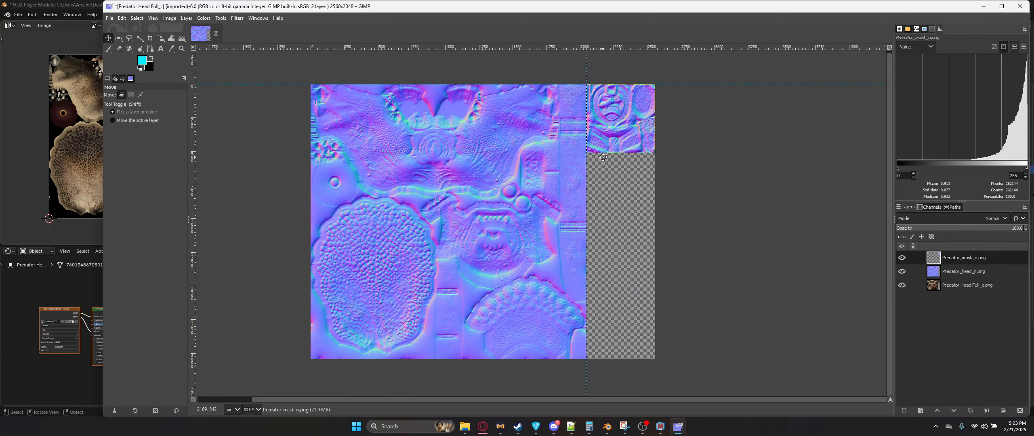
middle_click_drag(603, 157, 584, 182)
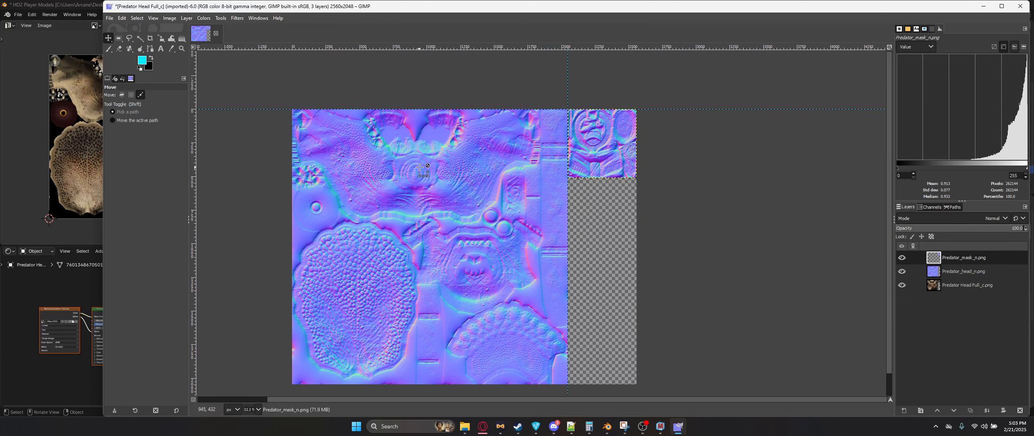
Step: Export the image as Predator Head Full_n.png and remove the two normal map layers
key("ctrl+shift+e")
left_click(528, 87)
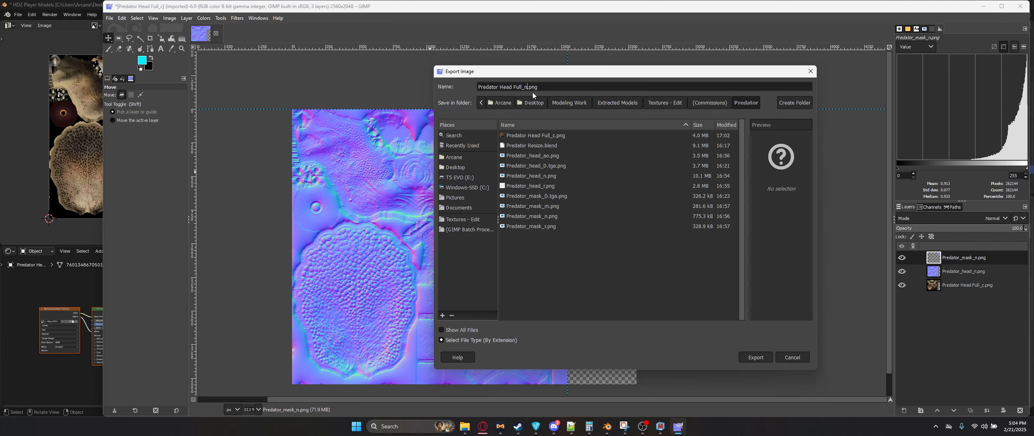
type("n")
key("Return")
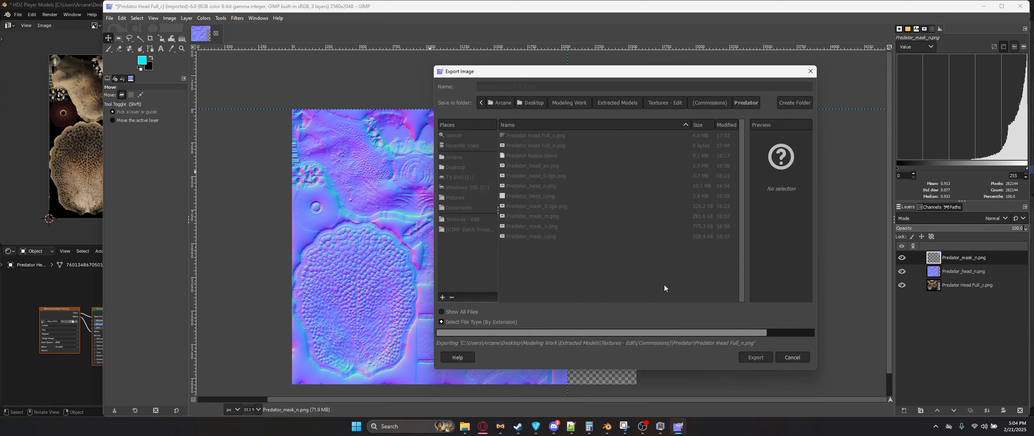
left_click(1021, 411)
left_click(1021, 411)
key("alt+Tab")
key("alt+Tab")
key("alt+Tab")
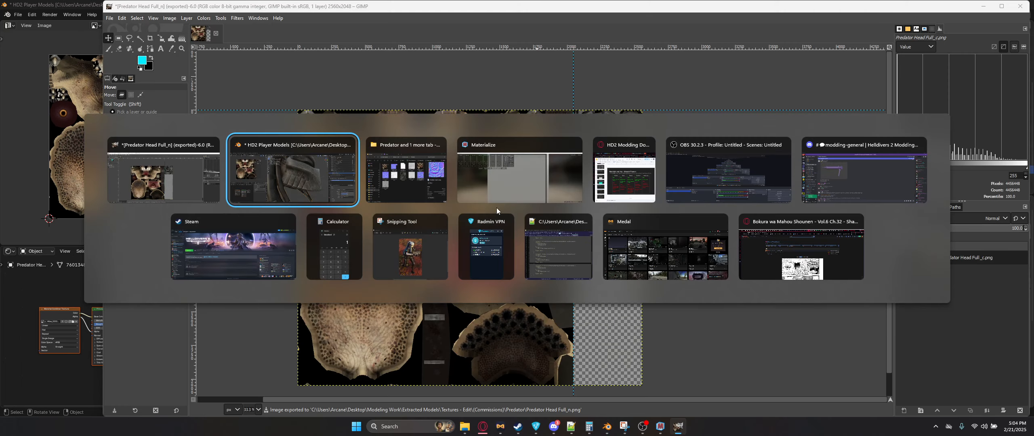
key("alt+Tab")
key("alt+Tab")
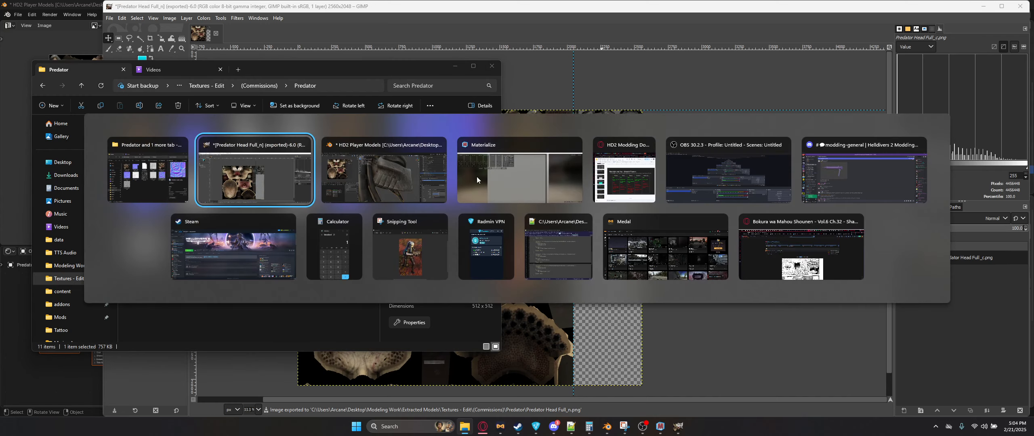
left_click(246, 181)
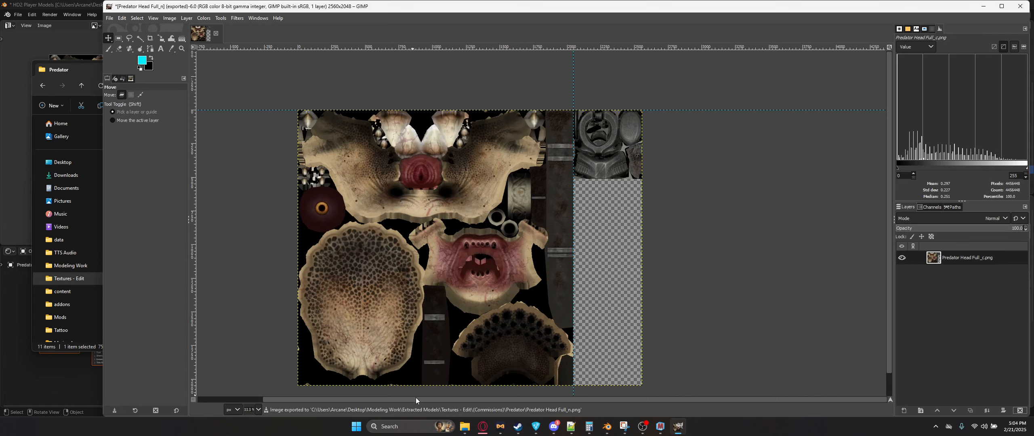
Step: In Materialize, load Predator_mask_D.tga.png as the diffuse map and Predator_mask_n.png as the normal map
left_click(465, 427)
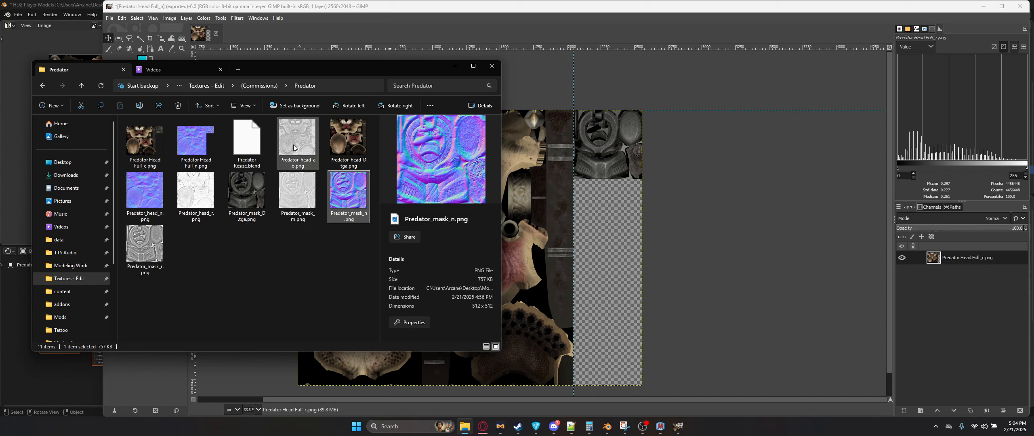
left_click(301, 163)
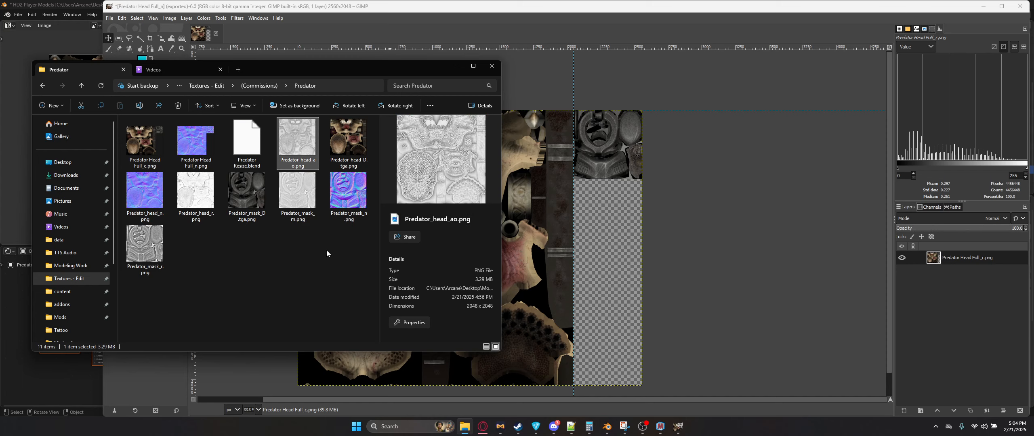
left_click(200, 229)
left_click(660, 426)
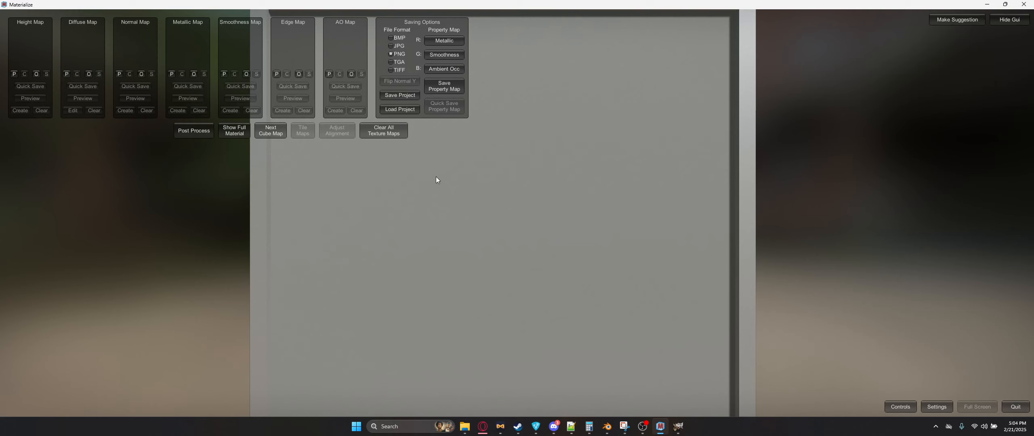
left_click(87, 75)
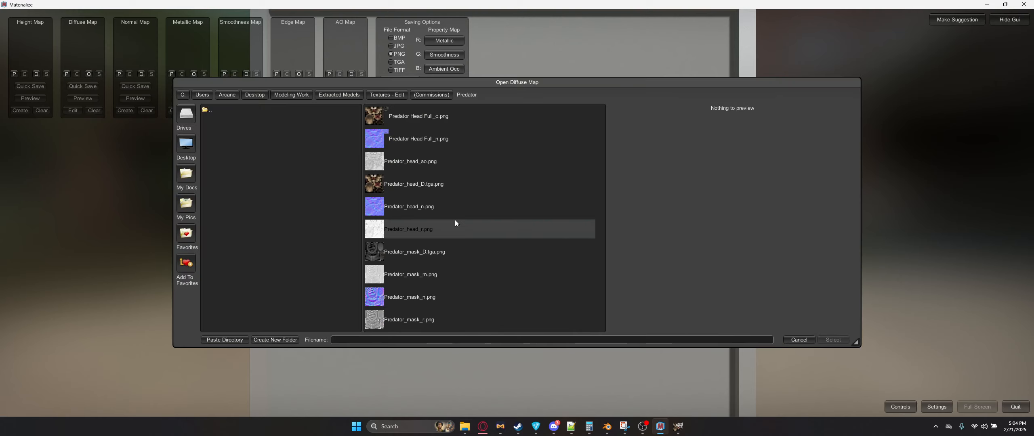
double_click(433, 253)
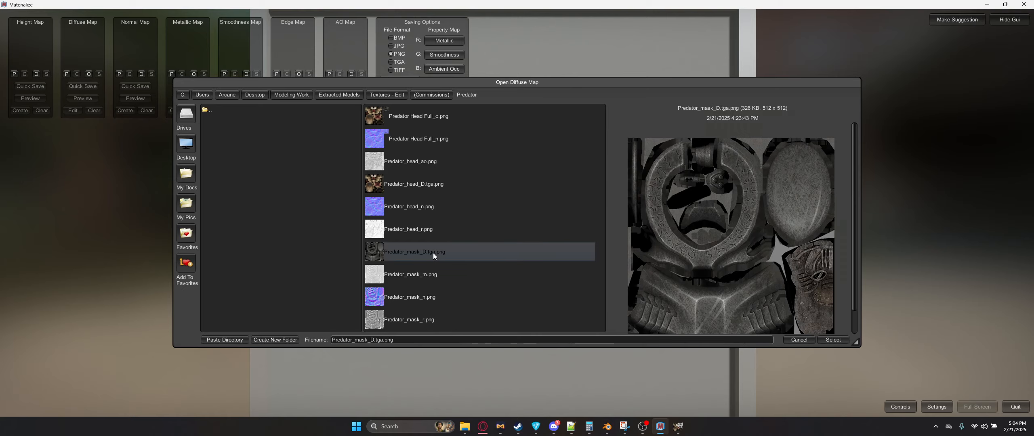
left_click(140, 75)
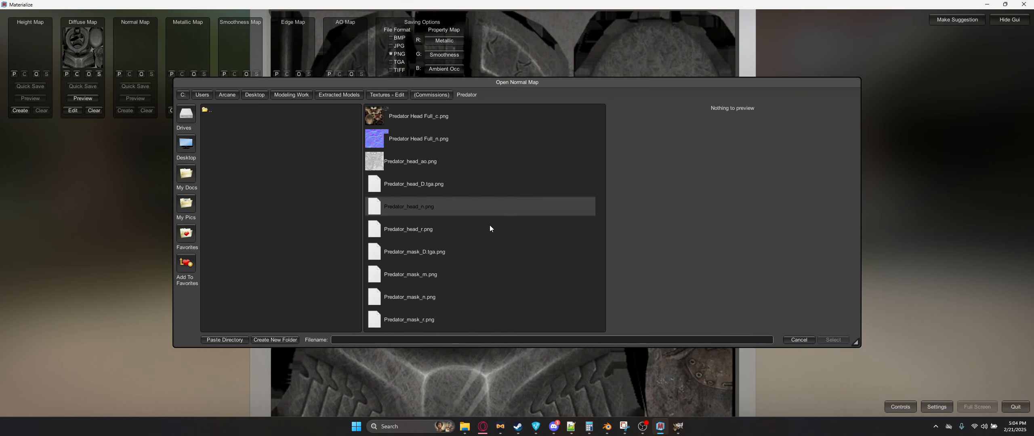
double_click(425, 293)
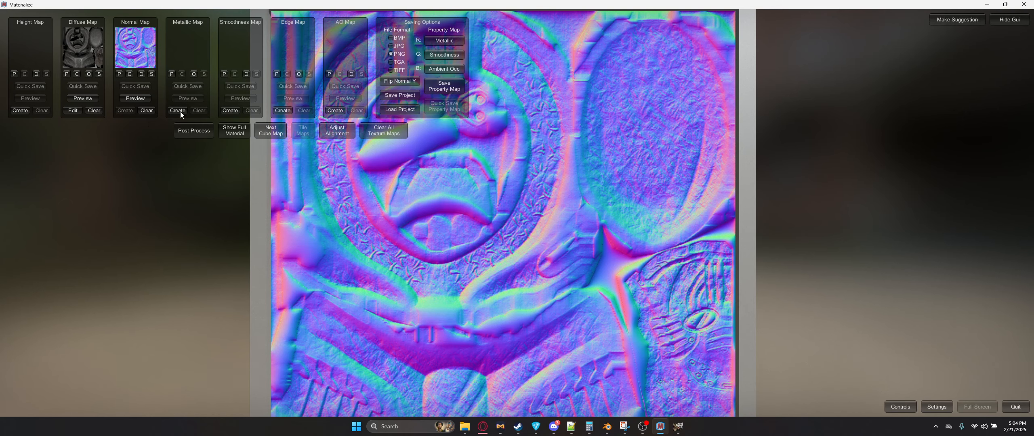
Step: Generate an AO map from the normal map and save it as Predator_mask_ao.png
left_click(336, 111)
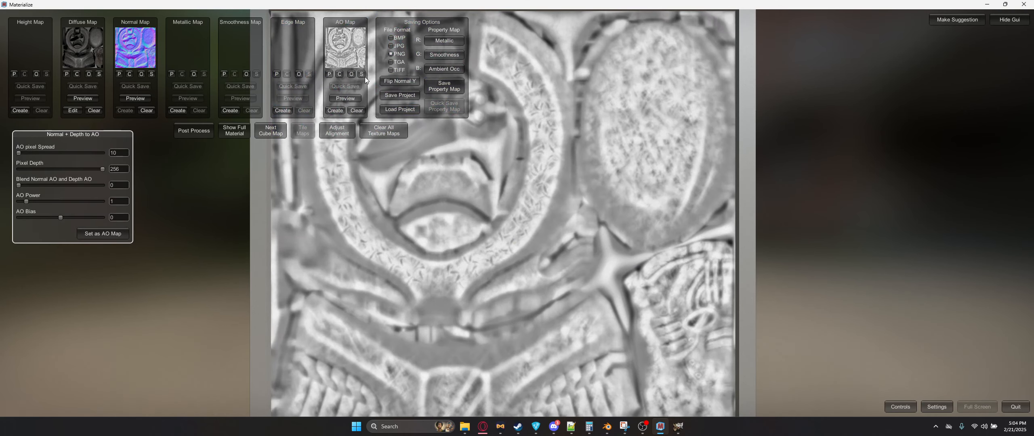
left_click(361, 74)
left_click(437, 275)
left_click(375, 340)
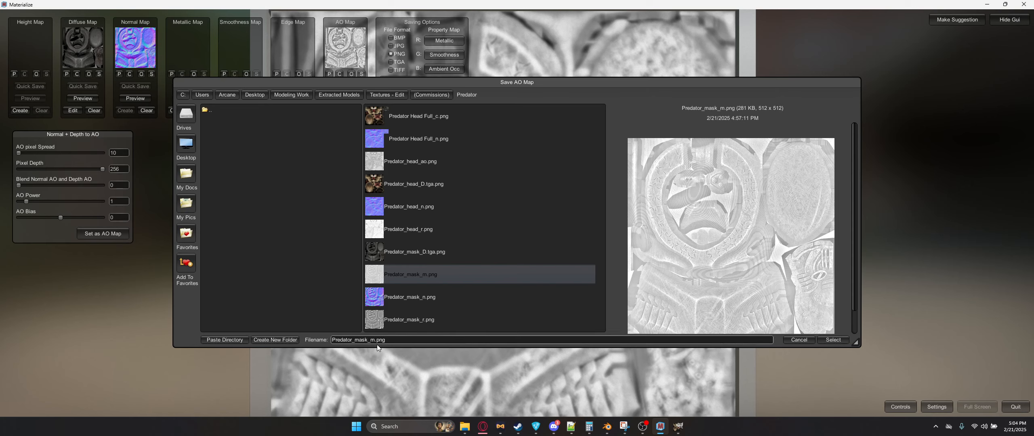
key("BackSpace")
type("ao")
key("Return")
Step: Add Predator_head_ao.png and Predator_mask_ao.png as layers, placing the mask AO in the top-right corner
left_click(678, 426)
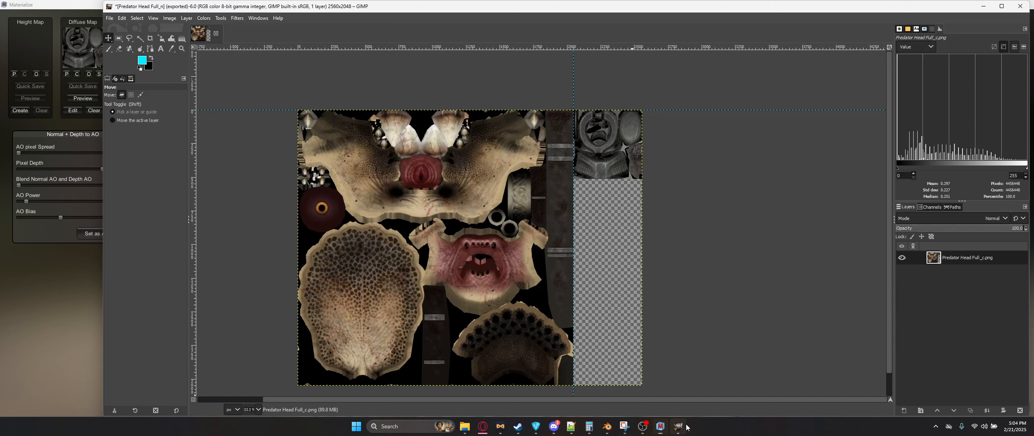
left_click(464, 426)
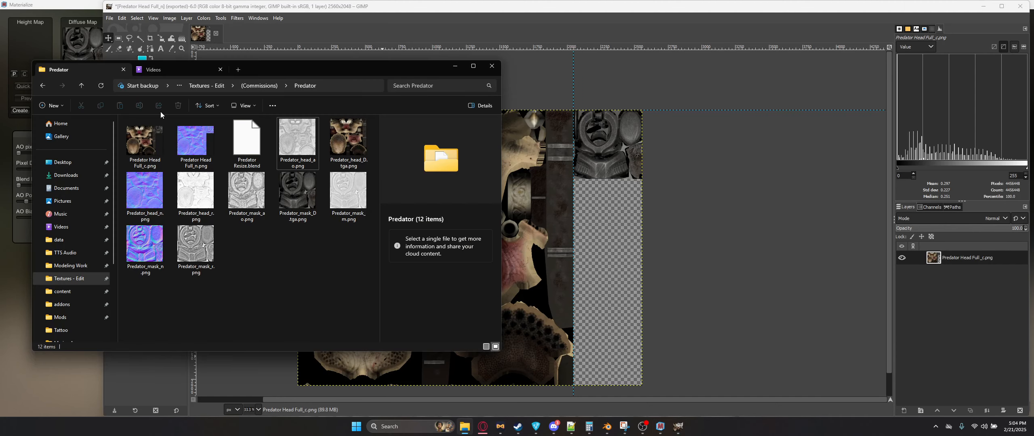
left_click(103, 86)
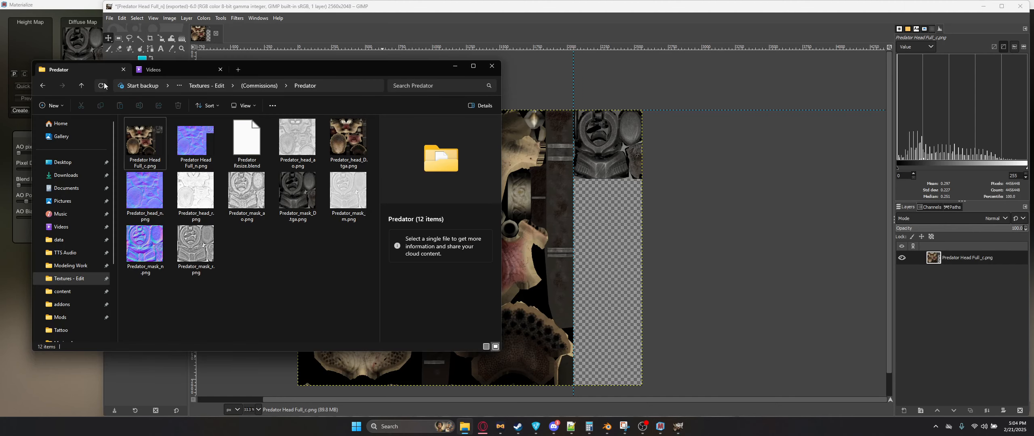
left_click(246, 192)
left_click(297, 139, "ctrl")
left_click_drag(516, 181, 464, 139)
left_click_drag(470, 242, 611, 139)
Step: Export the image as Predator Head Full_ao.png and remove the two AO layers
key("ctrl+shift+e")
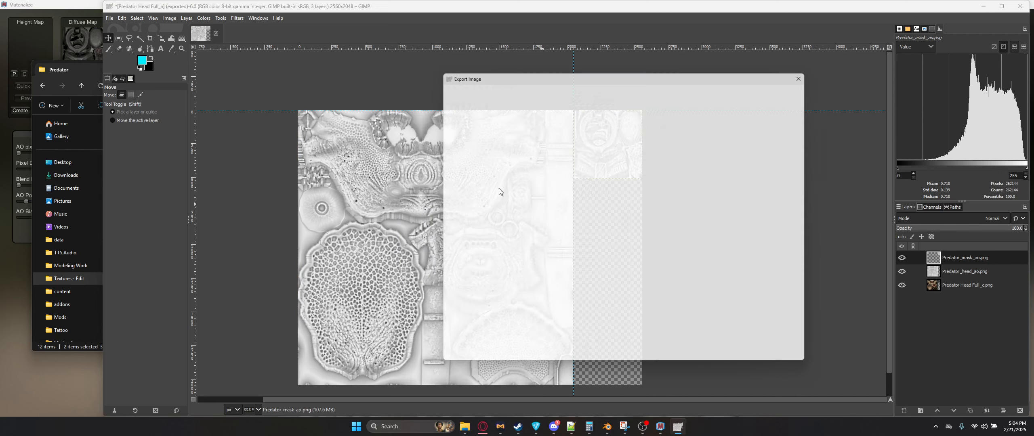
type("ao")
key("Return")
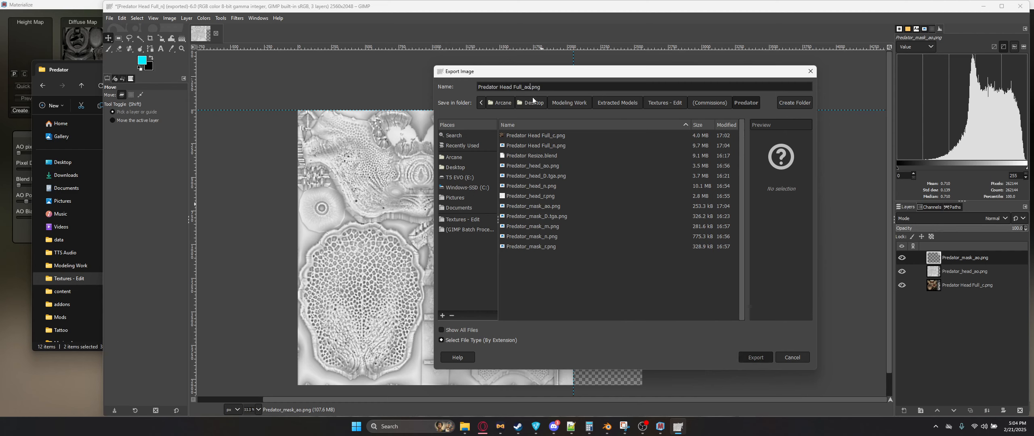
key("Return")
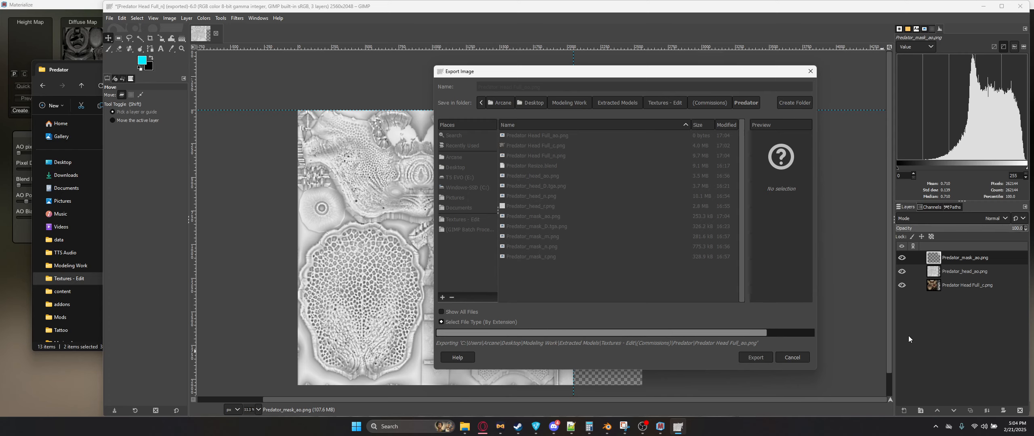
left_click(1020, 411)
left_click(1020, 411)
key("alt+Tab")
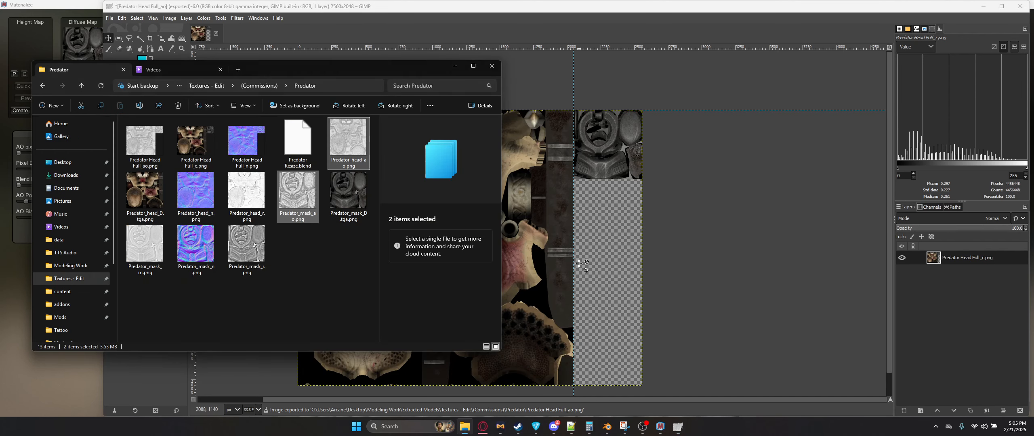
Step: Add Predator_head_r.png and Predator_mask_r.png as layers, placing the mask roughness in the top-right corner
left_click(307, 261)
left_click(247, 206)
left_click(145, 244, "ctrl")
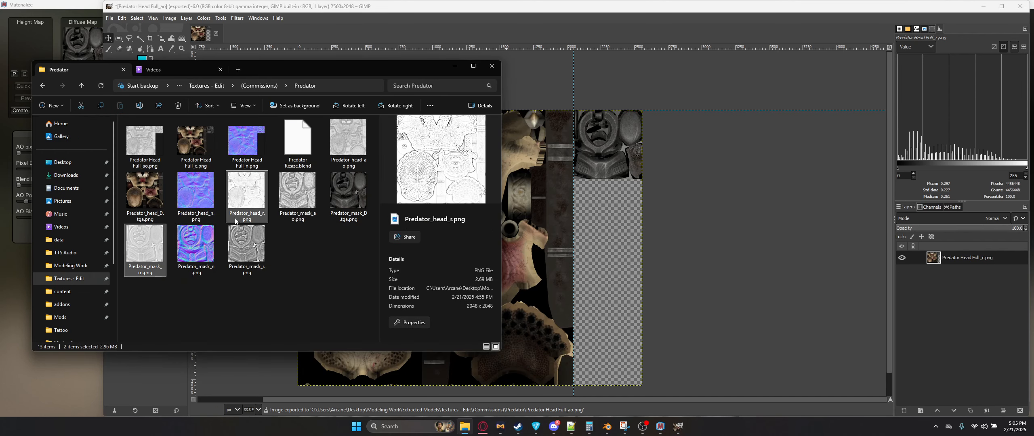
left_click(145, 244, "ctrl")
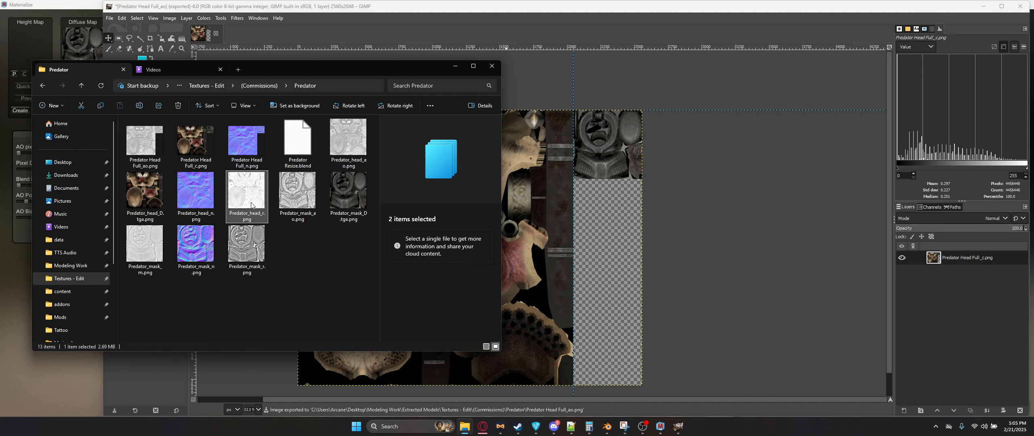
left_click(253, 252, "ctrl")
left_click_drag(254, 252, 629, 254)
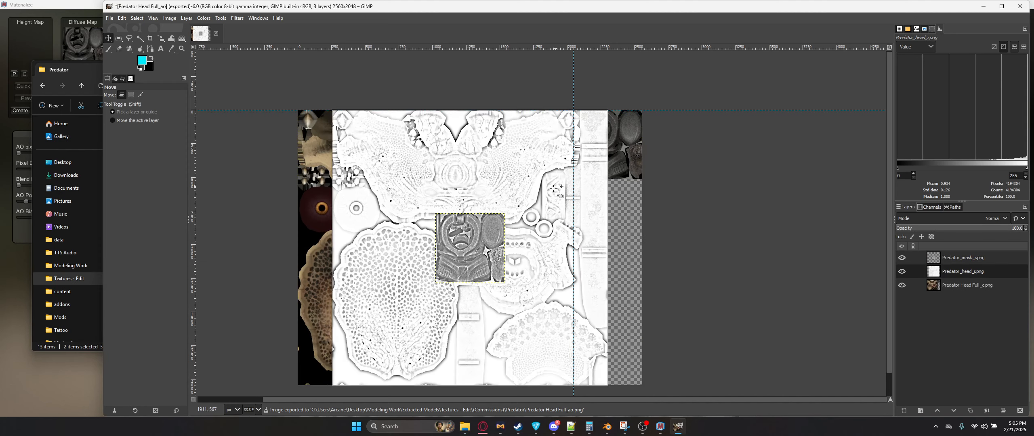
left_click_drag(478, 229, 613, 132)
Step: Export the image as Predator Head Full_r.png and remove the two roughness layers
key("ctrl+shift+e")
left_click(531, 87)
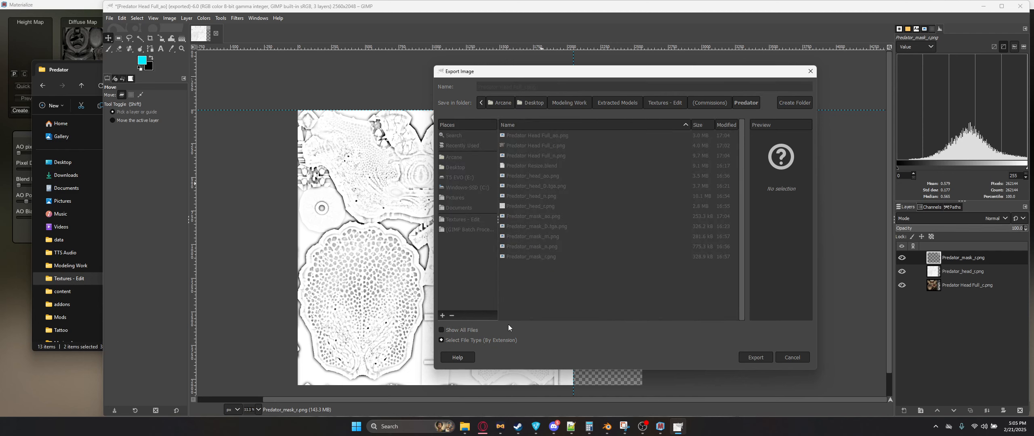
type("r")
key("Return")
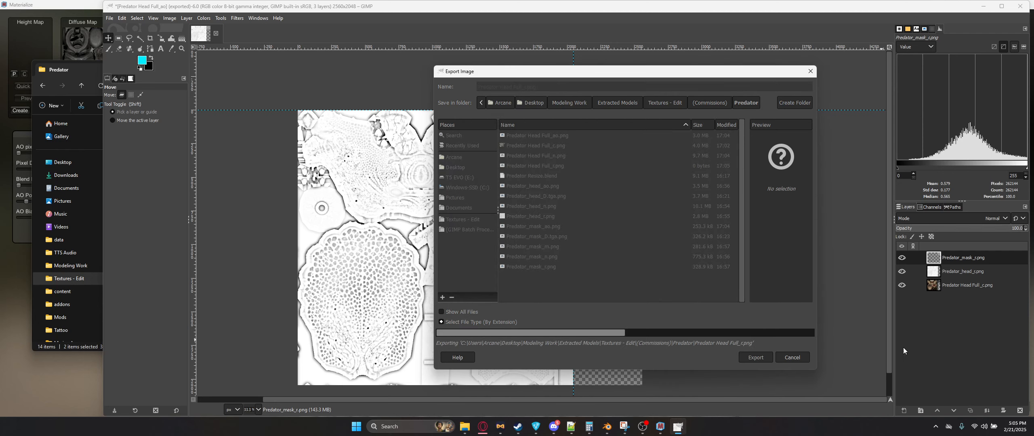
left_click(1019, 411)
left_click(1019, 411)
key("alt+Tab")
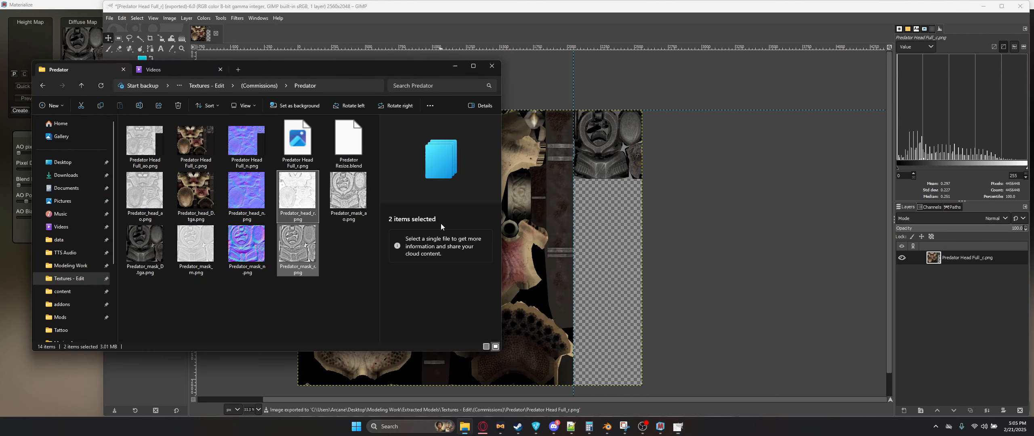
Step: Add Predator_mask_m.png as a layer and place it in the top-right corner of the atlas
left_click(290, 301)
left_click_drag(184, 253, 631, 277)
left_click_drag(476, 235, 614, 132)
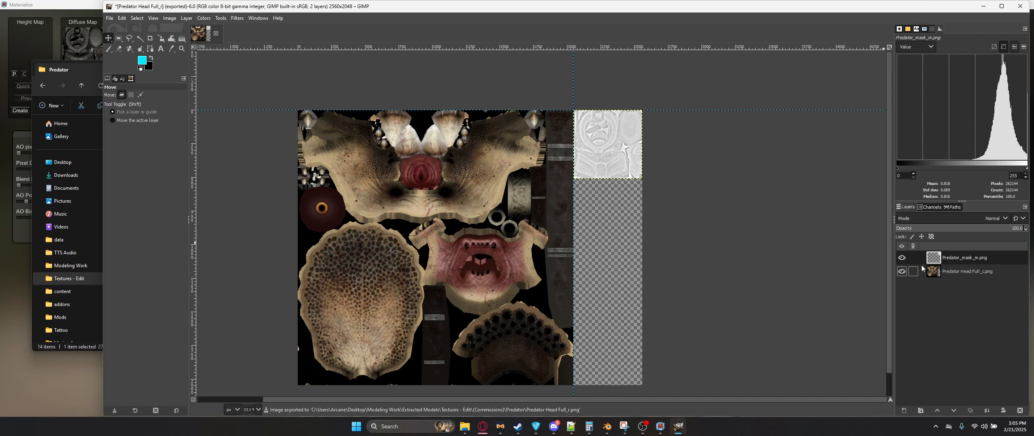
Step: Hide the colour layer and export the image as Predator Head Full_m.png
left_click(902, 271)
key("shift+ctrl+e")
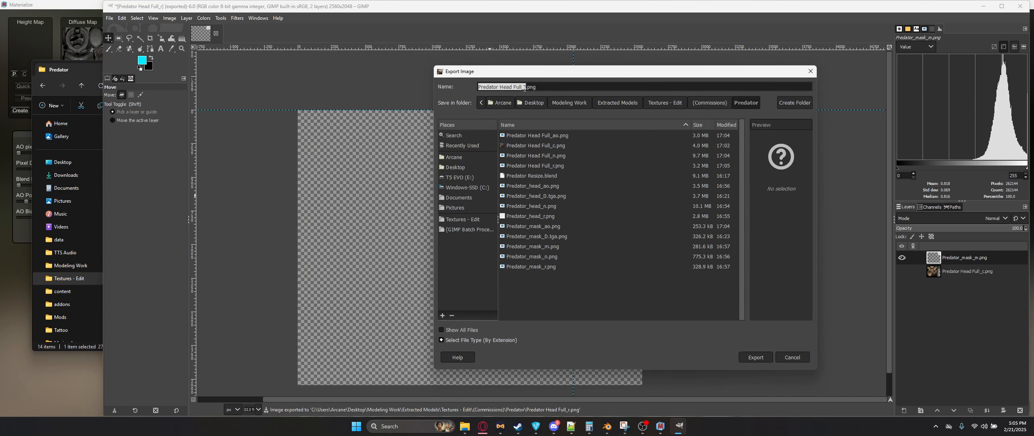
left_click(527, 87)
key("BackSpace")
type("m")
key("Return")
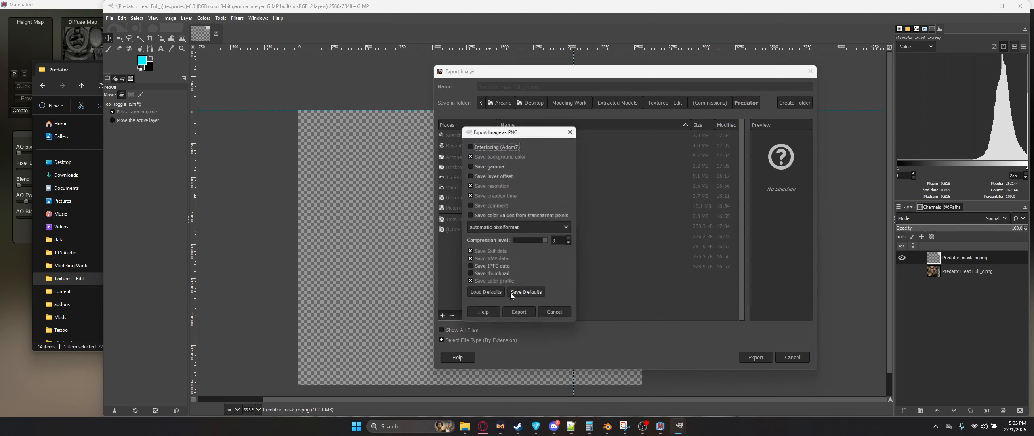
left_click(519, 313)
Step: Remove the layer and close the image without saving
left_click(1019, 411)
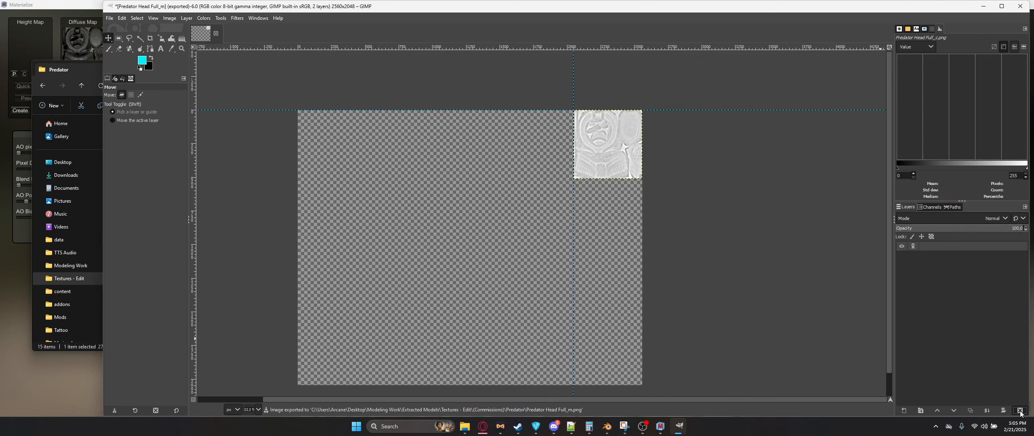
key("ctrl+w")
left_click(589, 254)
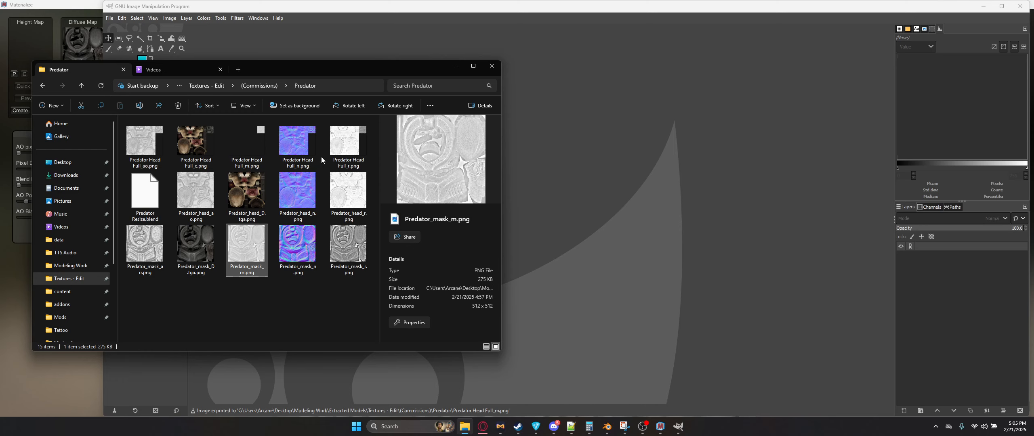
Step: Rename Predator Head Full_n.png to Predator Head Full_n OpenGL.png and open it
left_click(298, 163)
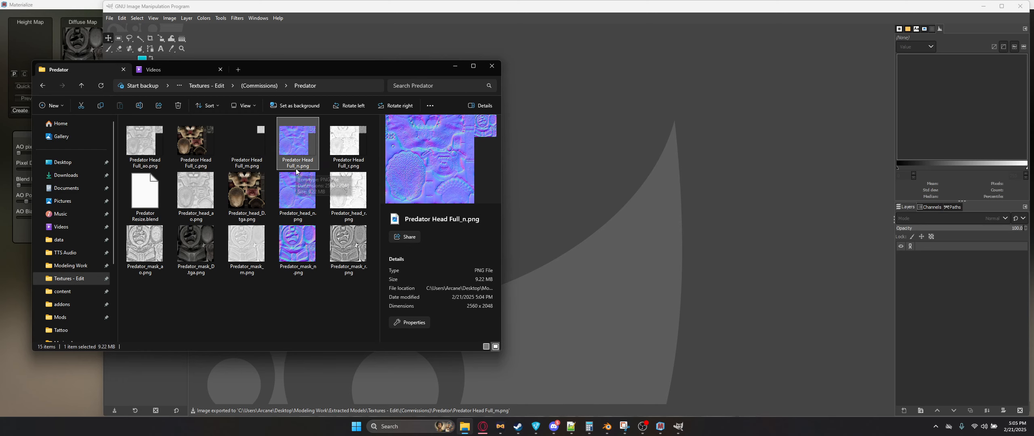
left_click(297, 165)
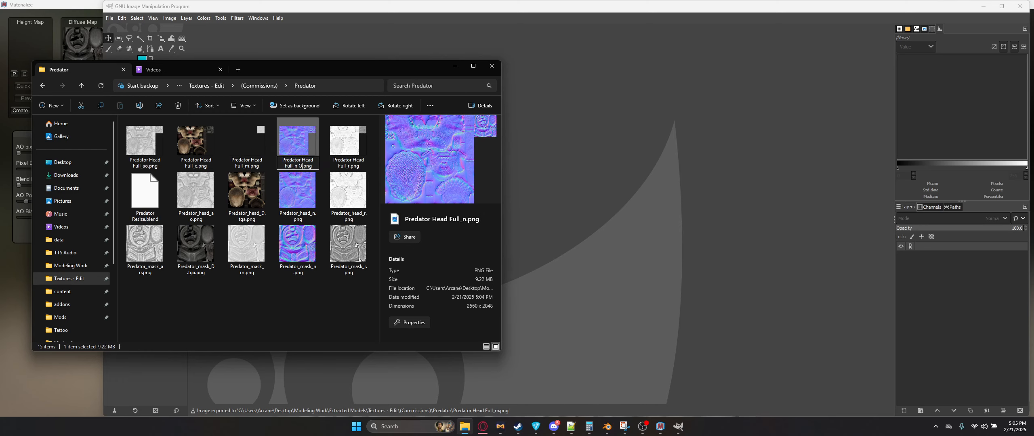
type("Open")
scroll(297, 168, "down", 1)
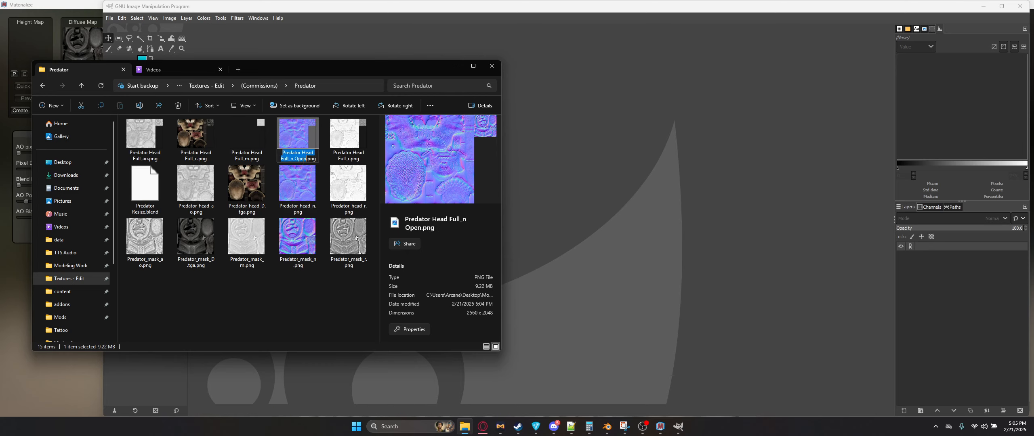
type("GL")
key("Return")
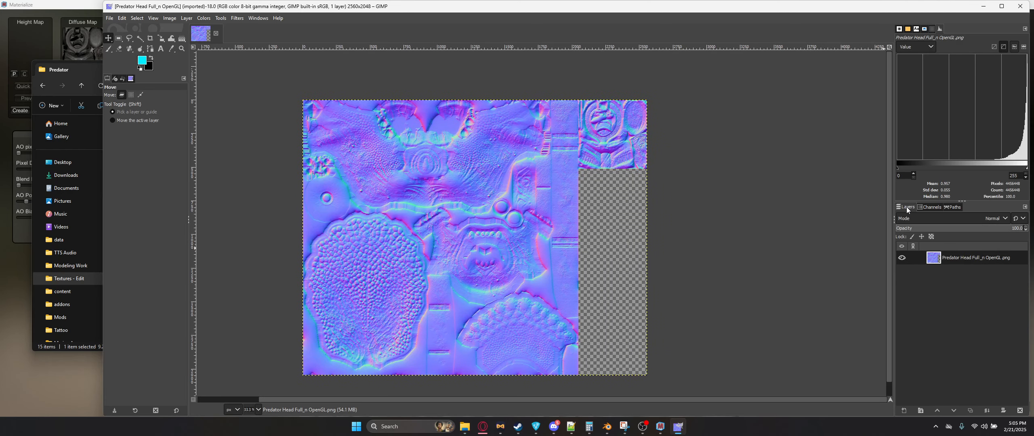
Step: Invert the green channel of the normal map
left_click(931, 208)
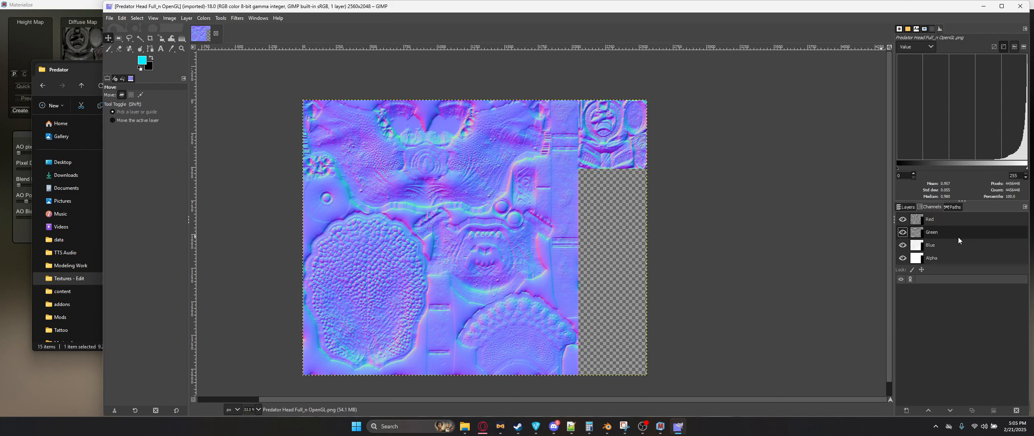
left_click(204, 18)
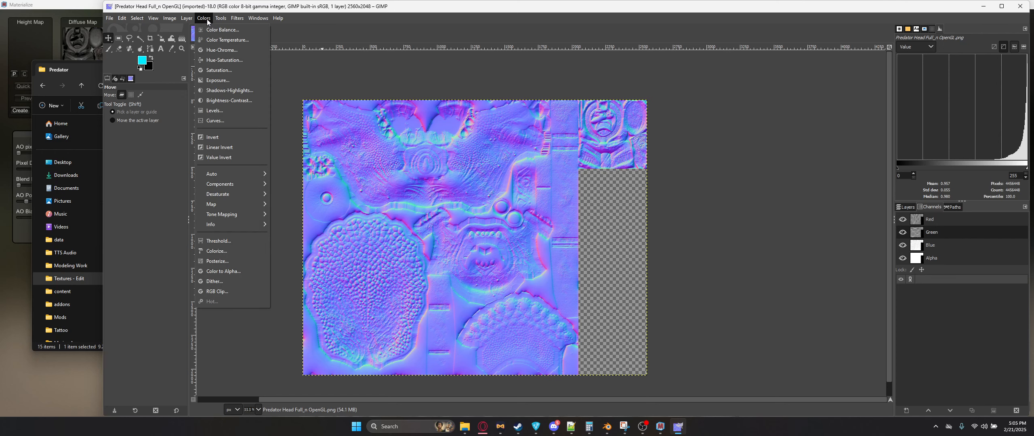
left_click(218, 113)
left_click(762, 348)
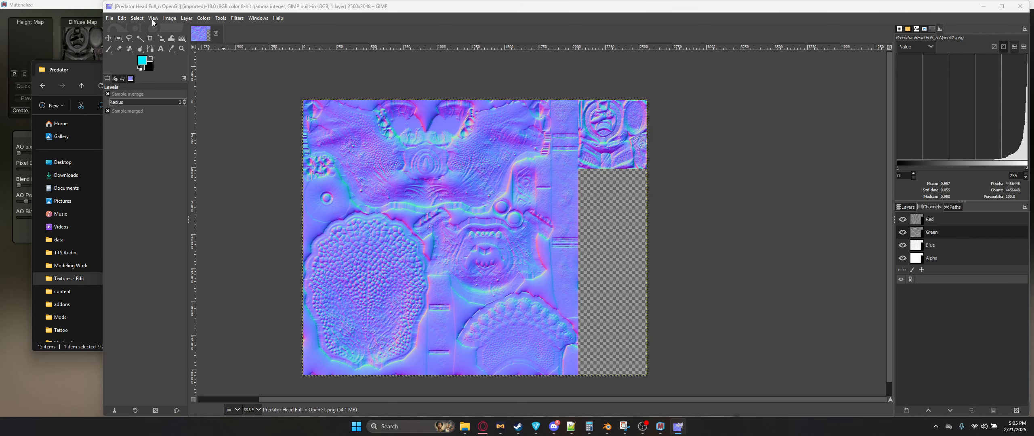
left_click(203, 18)
left_click(211, 137)
Step: Zoom into the normal map's mask area and compare its relief with the model in Blender
scroll(606, 161, "up", 4, "ctrl")
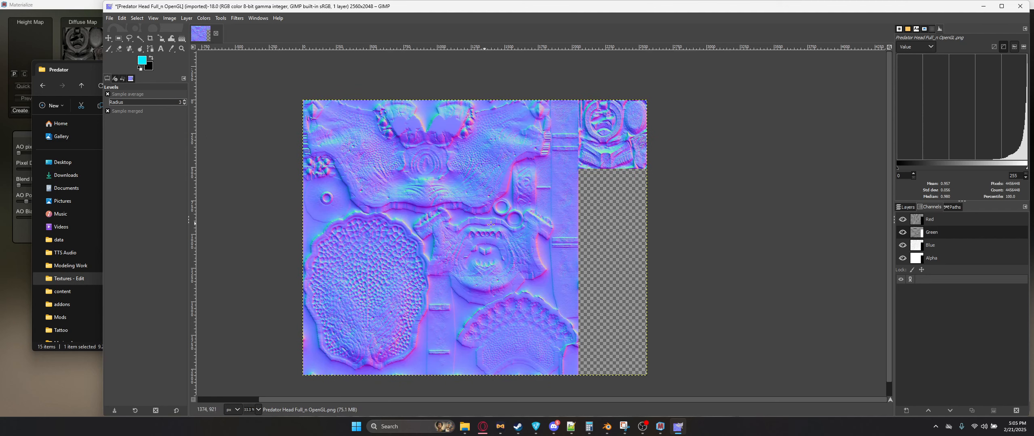
scroll(575, 193, "down", 5, "ctrl")
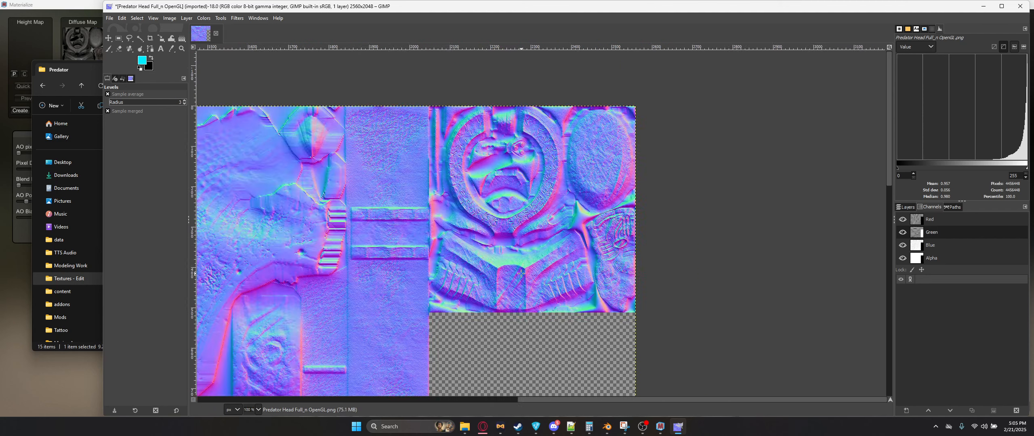
scroll(563, 216, "up", 7, "ctrl")
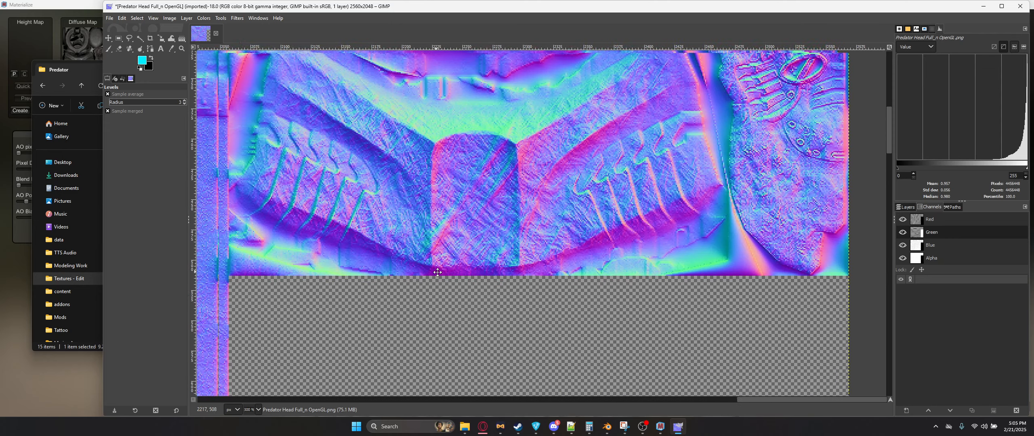
middle_click_drag(438, 272, 563, 307)
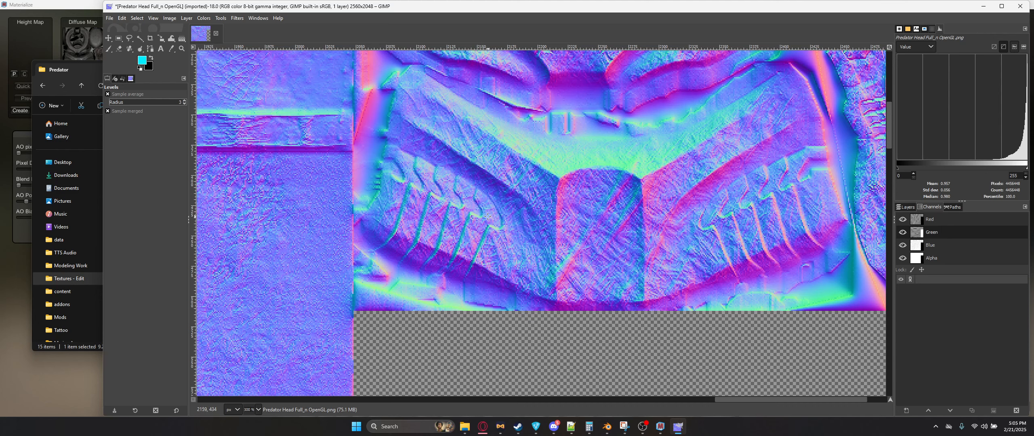
key("alt+Tab")
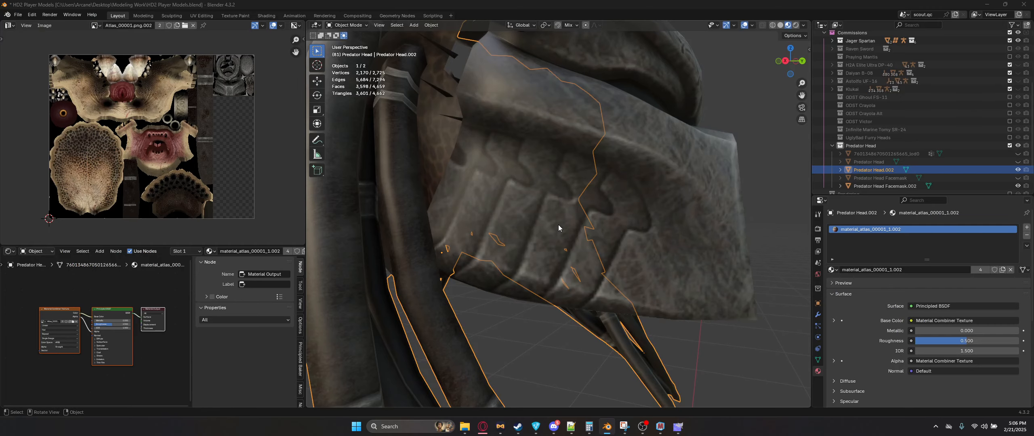
key("alt+Tab")
middle_click_drag(502, 216, 438, 285)
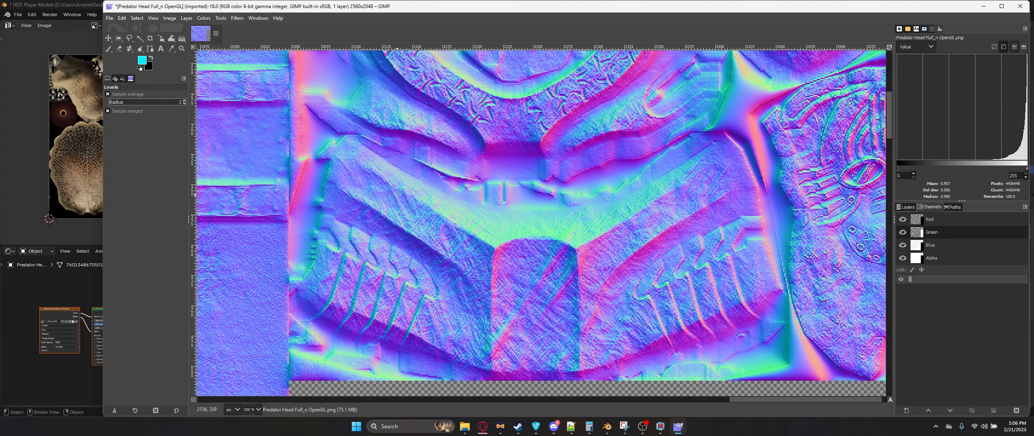
Step: Toggle the green channel inversion off and back on to compare
left_click(203, 18)
left_click(223, 138)
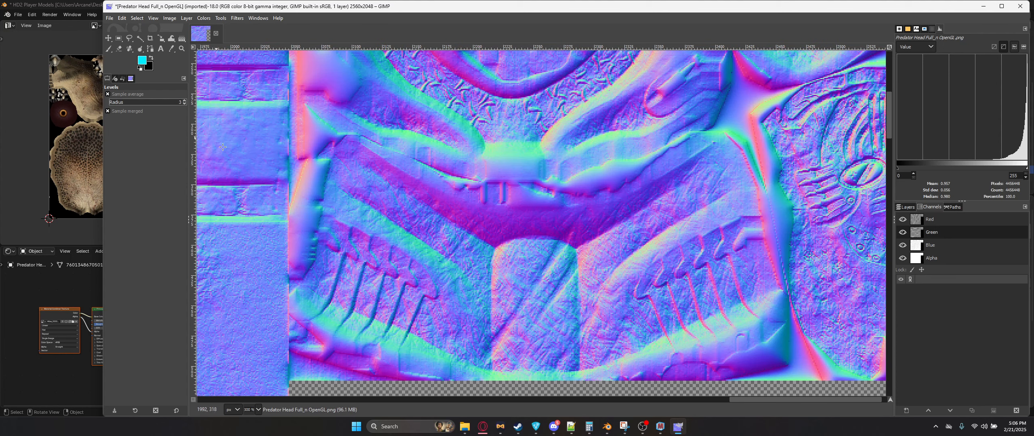
left_click(203, 18)
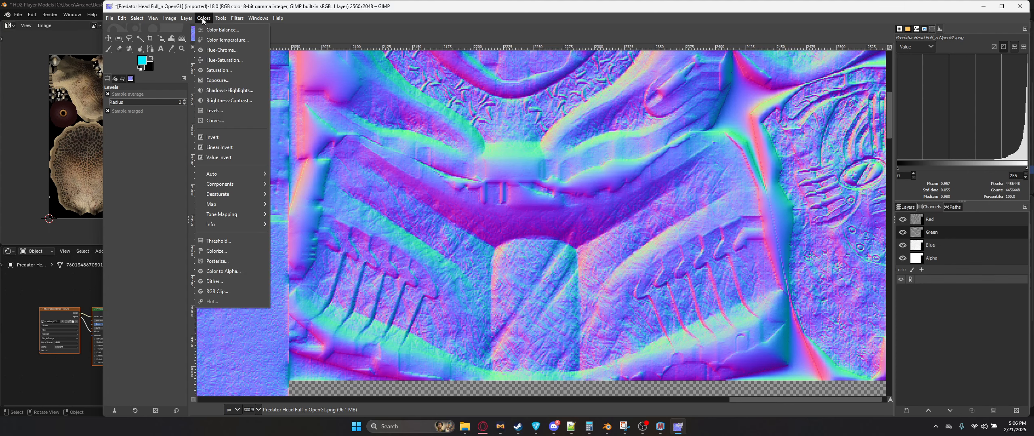
left_click(219, 136)
Step: Overwrite Predator Head Full_n OpenGL.png with the inverted-green normal map
scroll(610, 239, "down", 5, "ctrl")
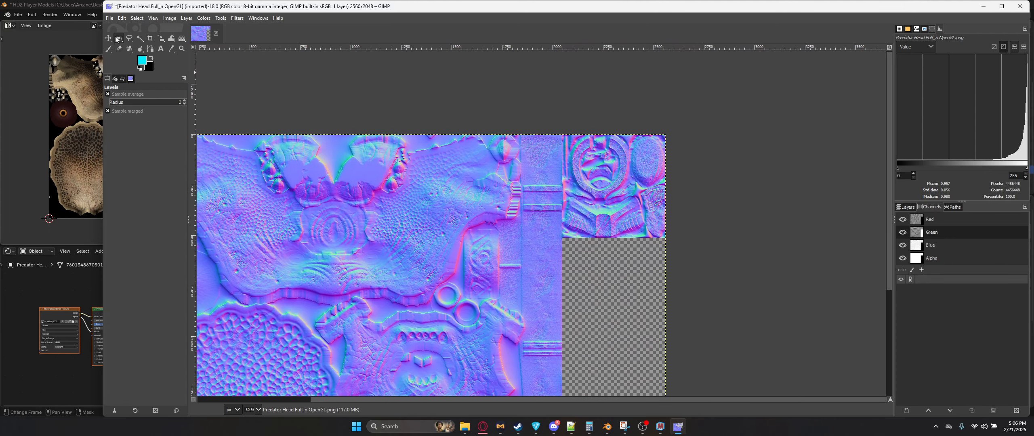
left_click(110, 18)
left_click(162, 154)
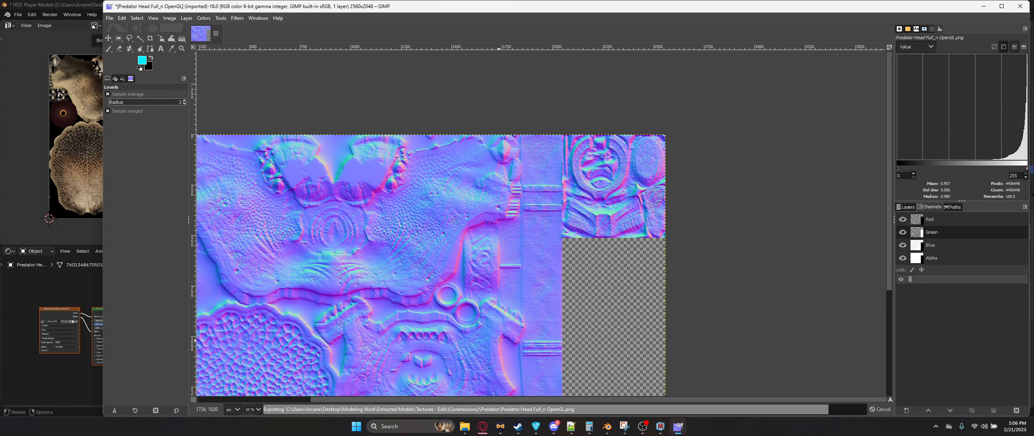
Step: Close the normal map without saving and preview the Full_r and Full_m atlases in the folder
scroll(526, 242, "down", 2, "ctrl")
key("ctrl+w")
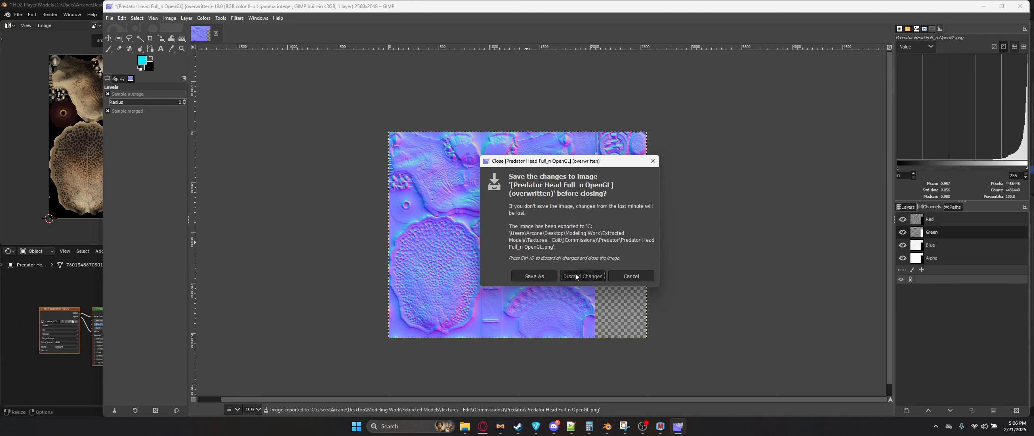
left_click(553, 333)
left_click(465, 426)
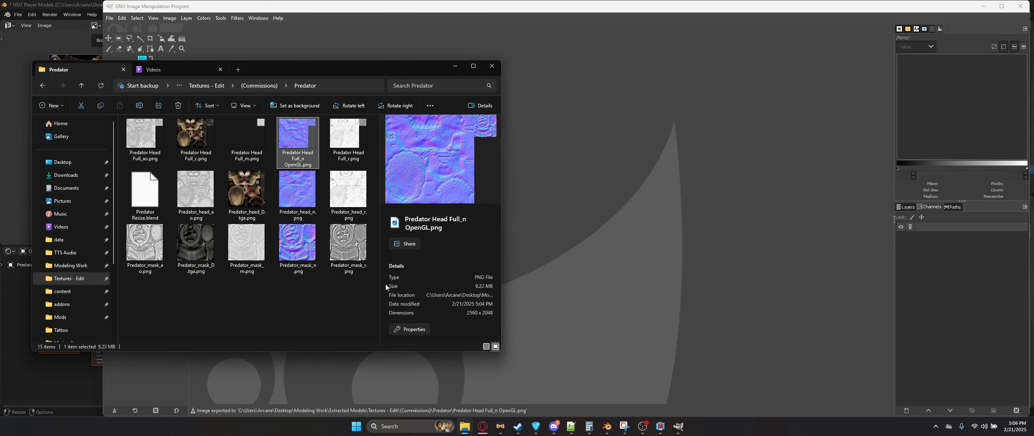
left_click(355, 125)
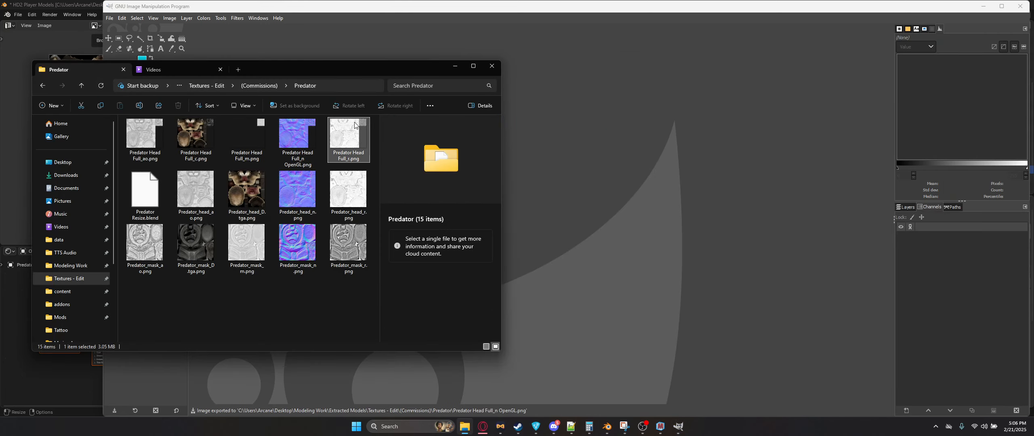
left_click(234, 125)
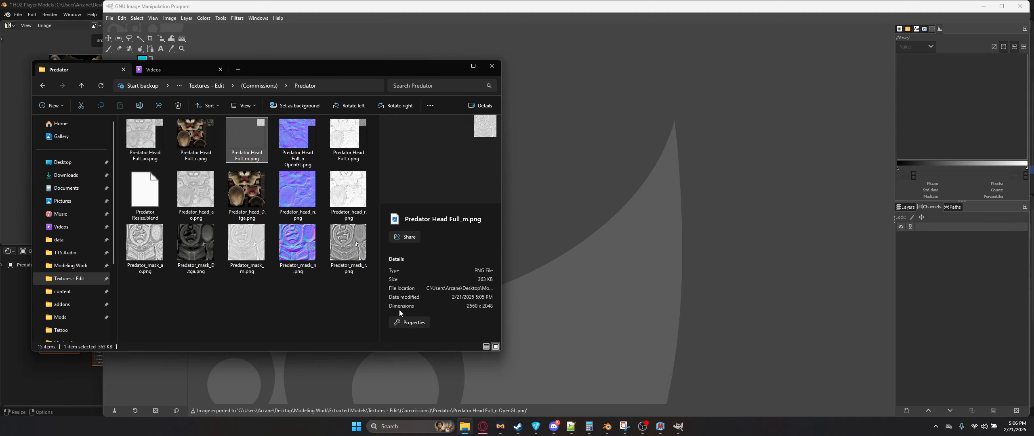
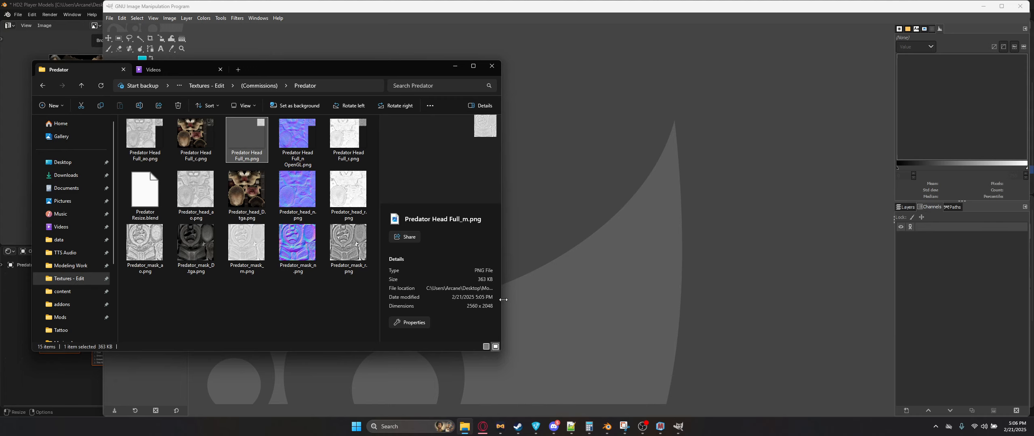
Step: Switch to Materialize and clear all loaded texture maps
left_click(660, 426)
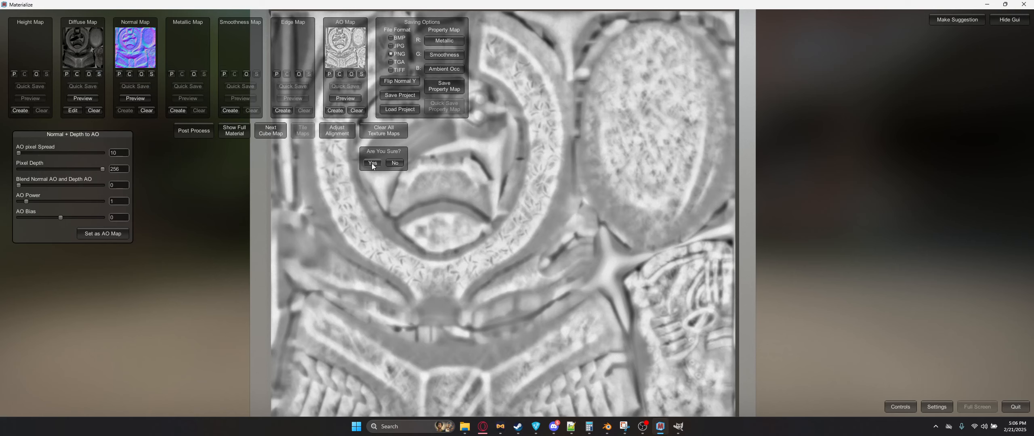
left_click(372, 163)
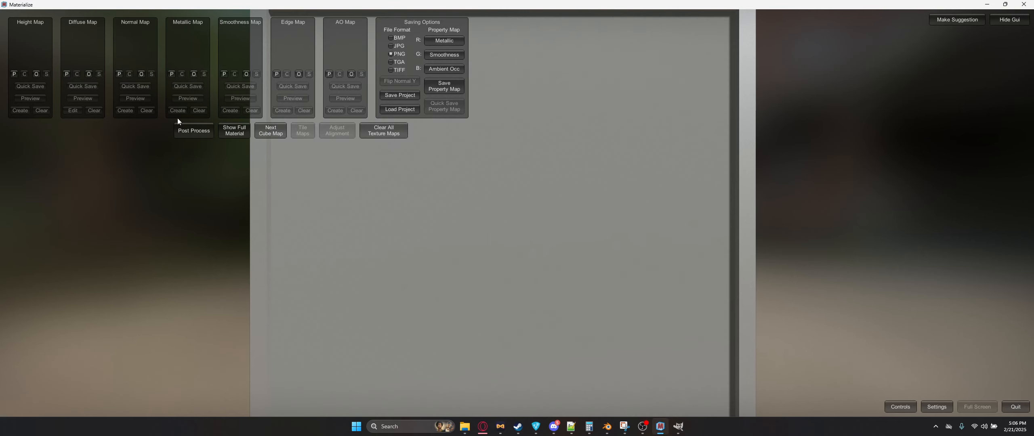
Step: Load Predator Head Full_m.png as the metallic map and Predator Head Full_r.png as the smoothness map
left_click(190, 74)
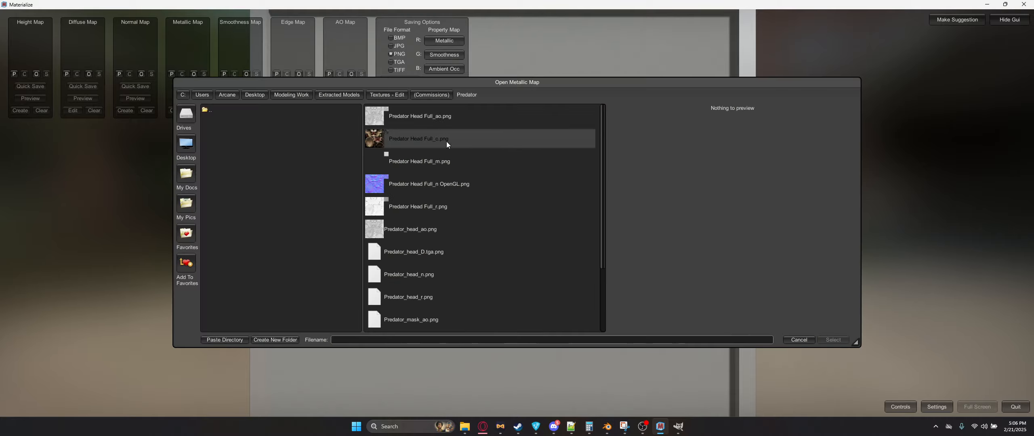
left_click(429, 161)
double_click(429, 160)
left_click(246, 75)
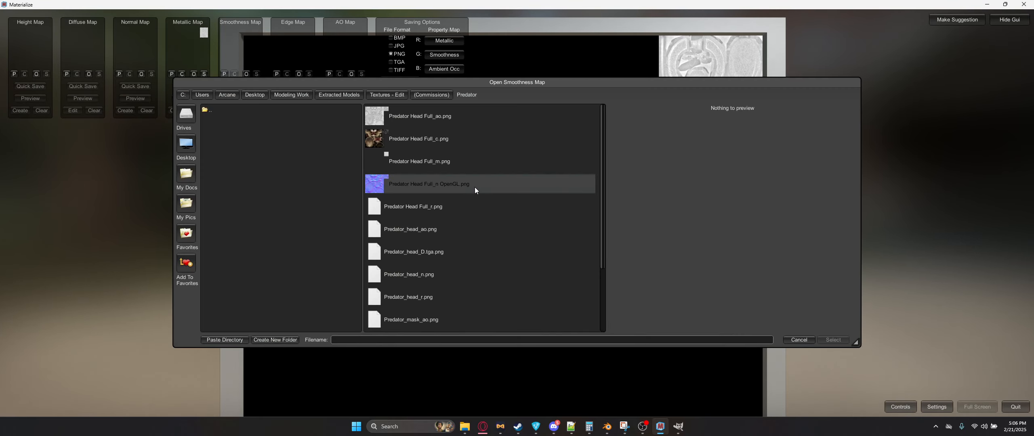
left_click(464, 207)
double_click(463, 207)
Step: Load Predator_head_ao.png as the AO map
left_click(351, 75)
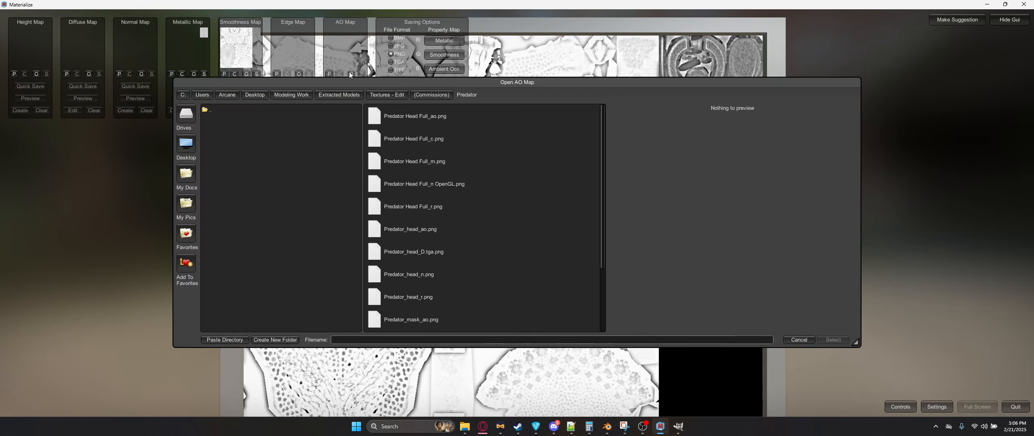
left_click(439, 229)
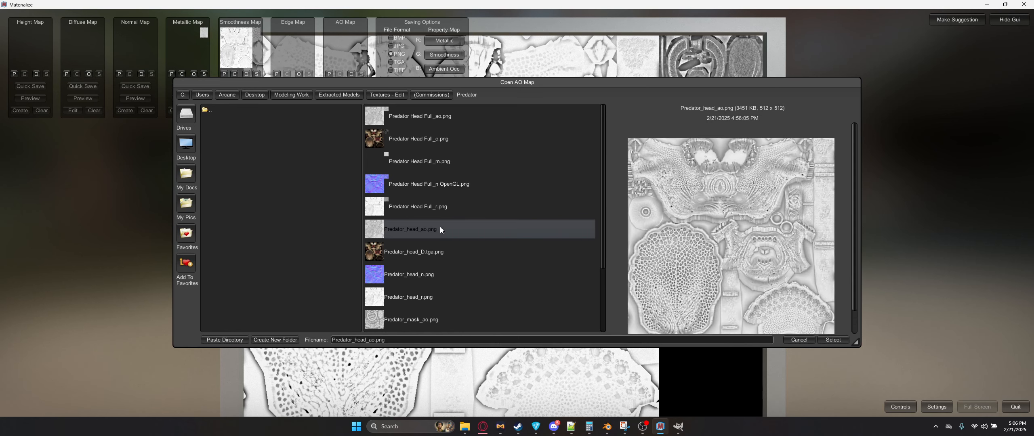
double_click(440, 228)
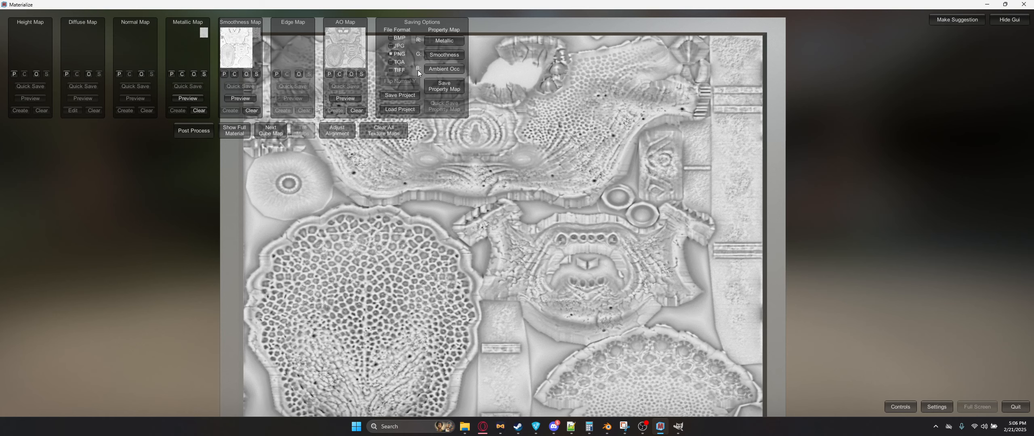
Step: Save the packed property map as Predator Head Full_pbr.png in the Predator folder
left_click(440, 88)
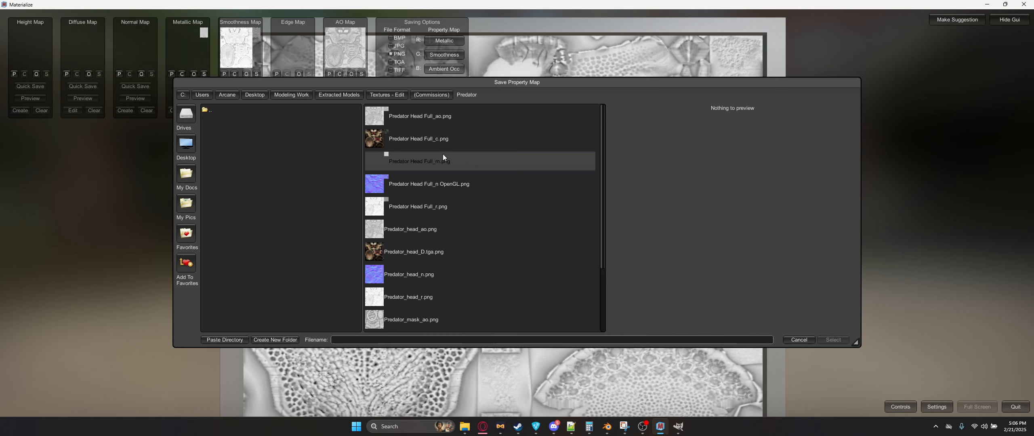
left_click(442, 205)
left_click(380, 343)
key("Return")
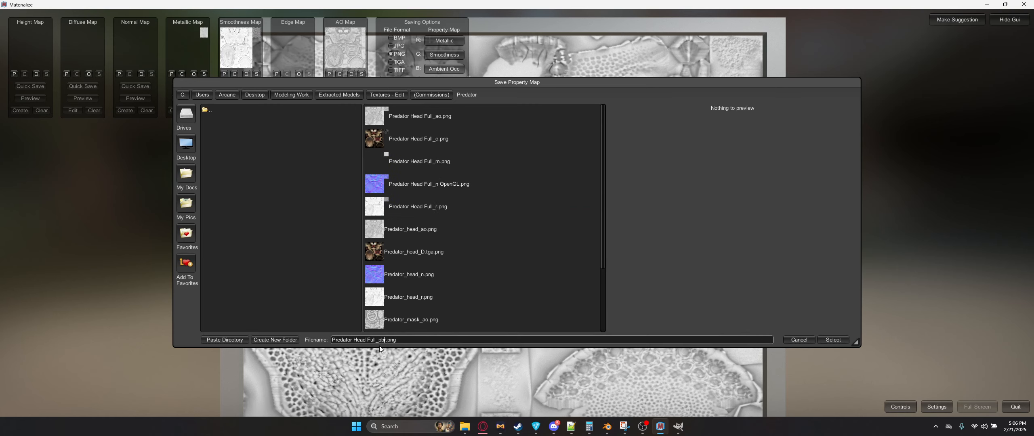
Step: Open Predator Head Full_pbr.png from the folder in GIMP to check it
left_click(679, 427)
left_click(465, 427)
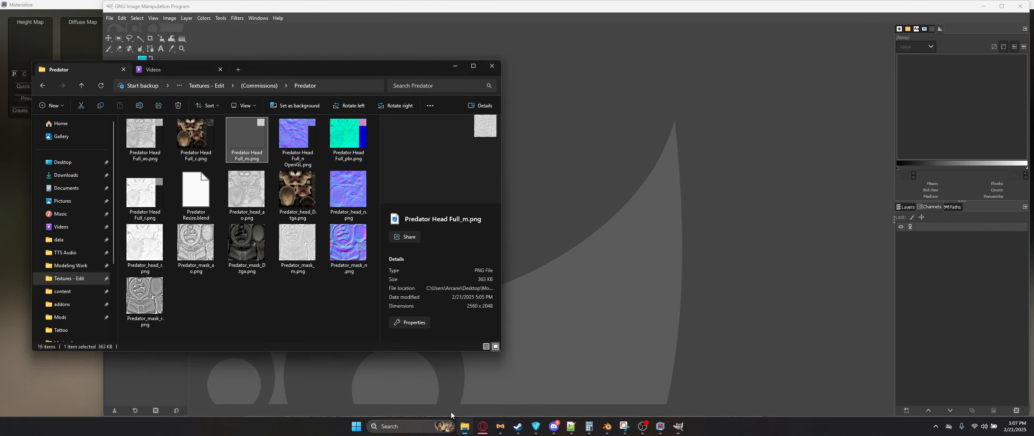
left_click(349, 137)
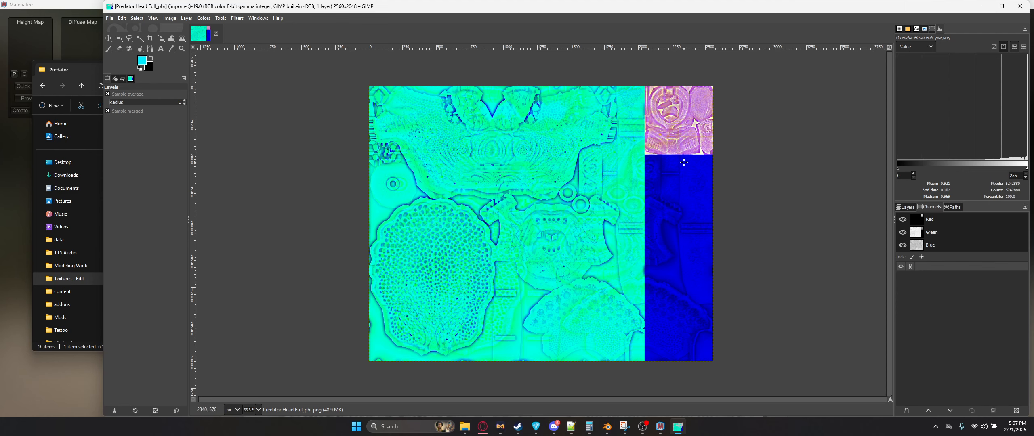
left_click(68, 226)
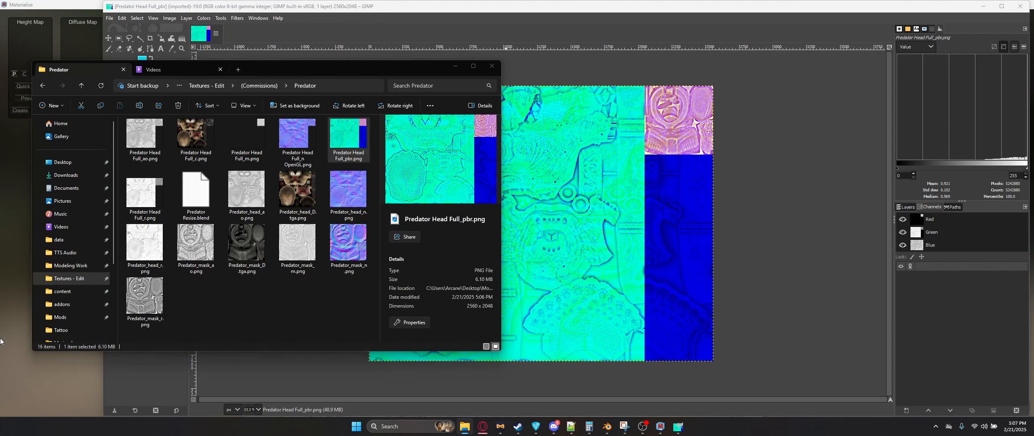
Step: Replace the AO map with Predator Head Full_ao.png and re-save the property map over Predator Head Full_pbr.png
left_click(93, 40)
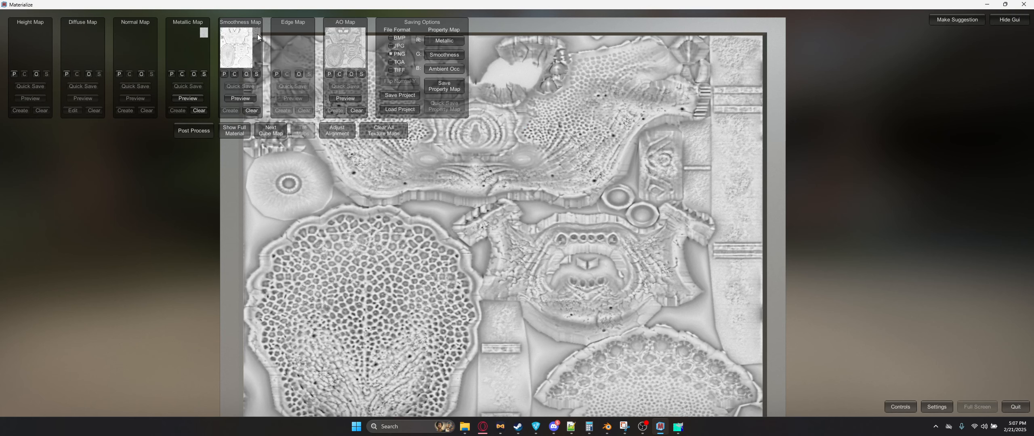
left_click(350, 75)
double_click(418, 117)
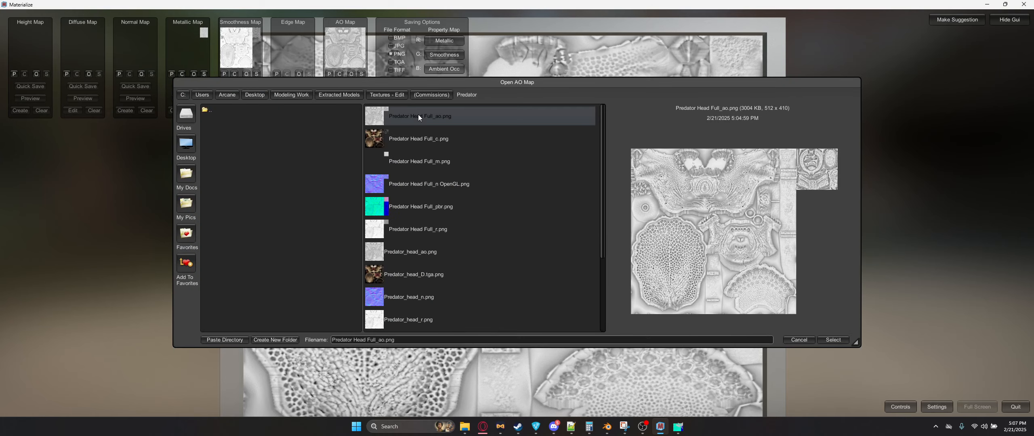
left_click(448, 90)
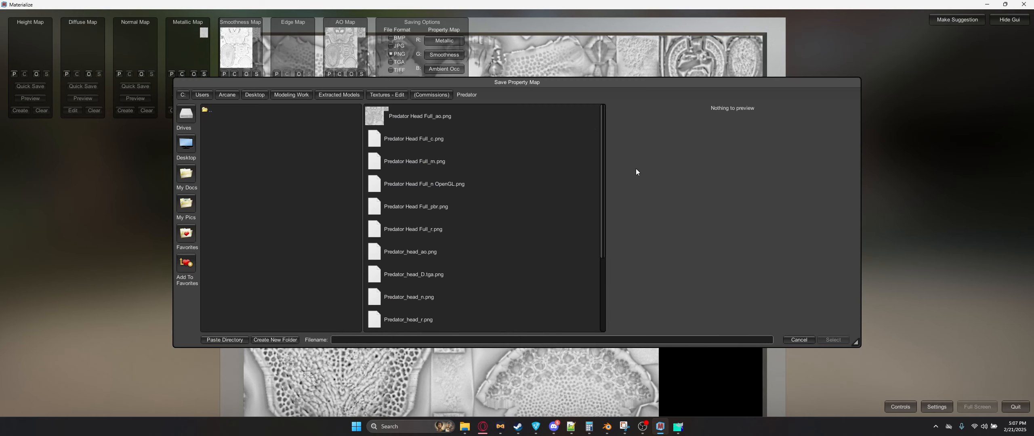
double_click(451, 205)
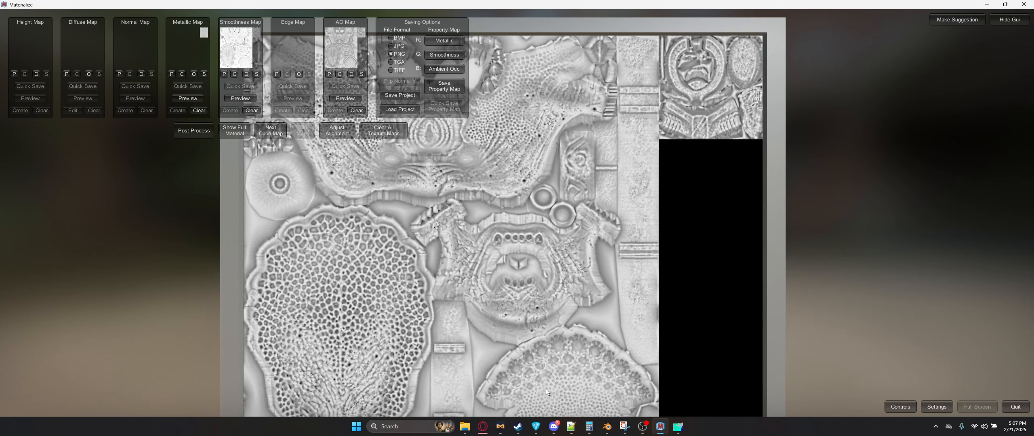
Step: Close the outdated image in GIMP and reopen the updated Predator Head Full_pbr.png
left_click(678, 426)
key("ctrl+w")
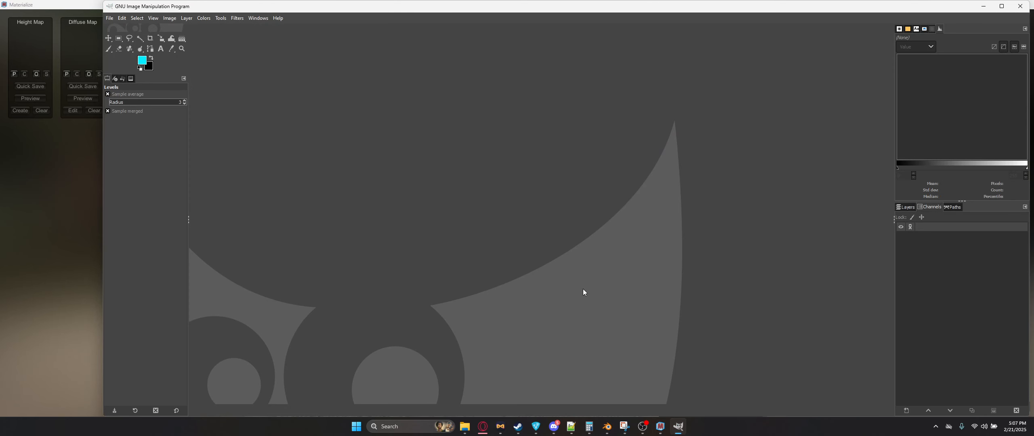
left_click(465, 426)
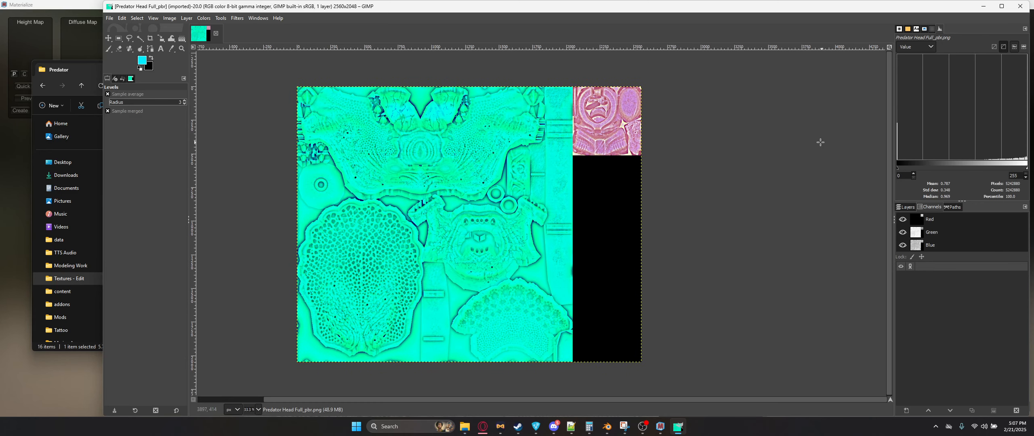
Step: Inspect the red, green and blue channels of the packed map one at a time, then close the image
left_click(903, 232)
left_click(903, 245)
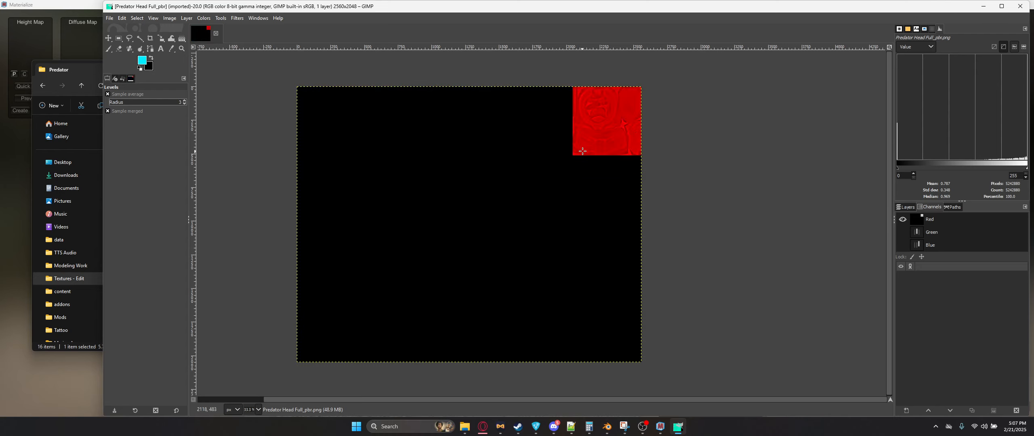
left_click(901, 220)
left_click(903, 232)
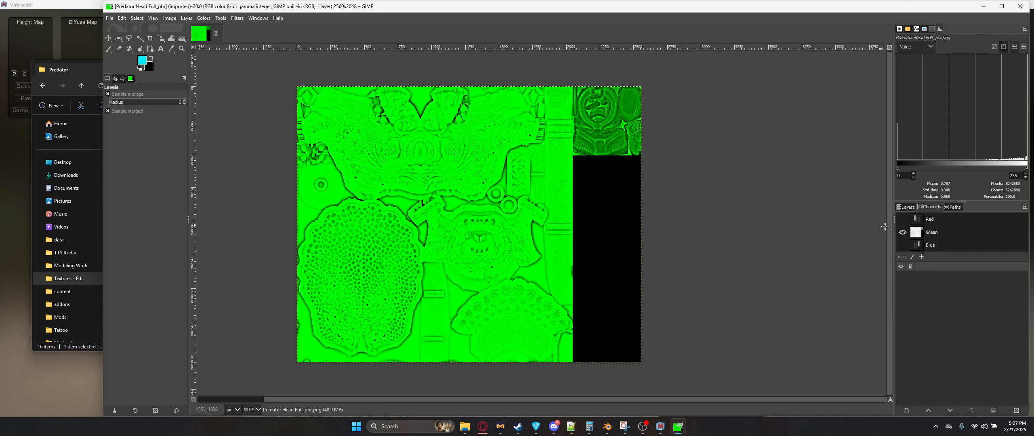
left_click(903, 245)
left_click(903, 232)
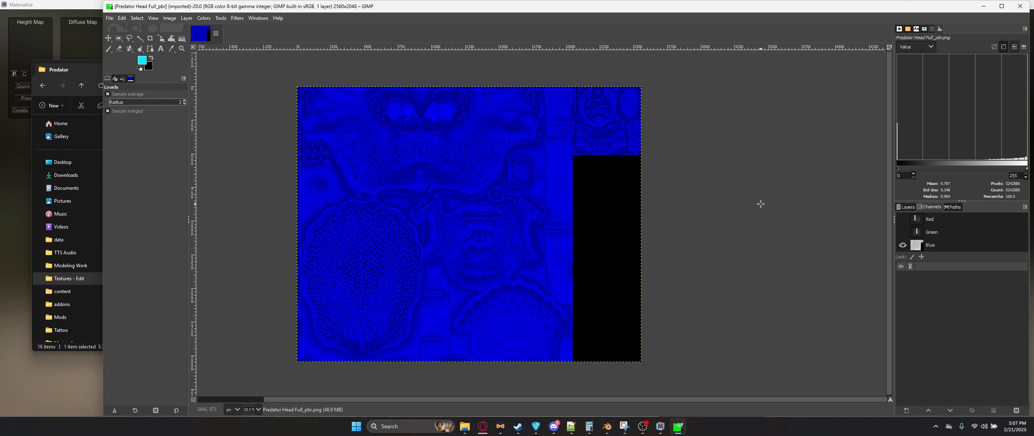
left_click(903, 232)
left_click(902, 219)
left_click(906, 208)
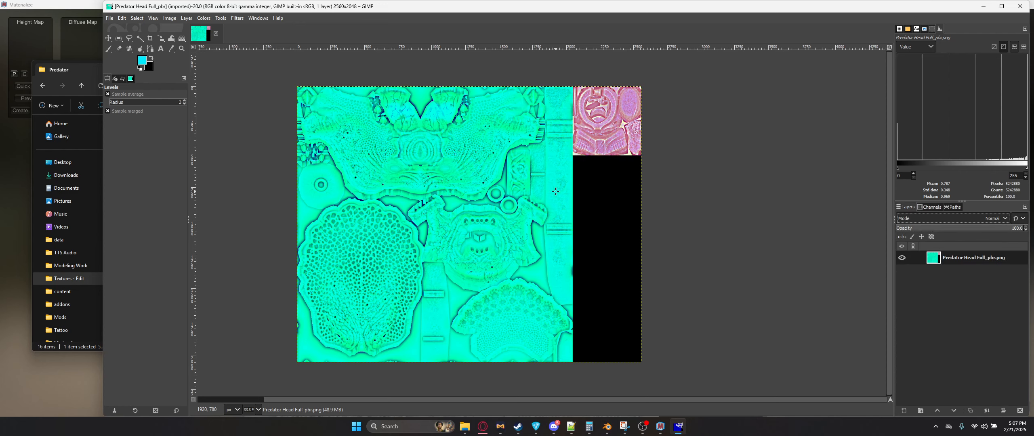
middle_click_drag(561, 193, 573, 199)
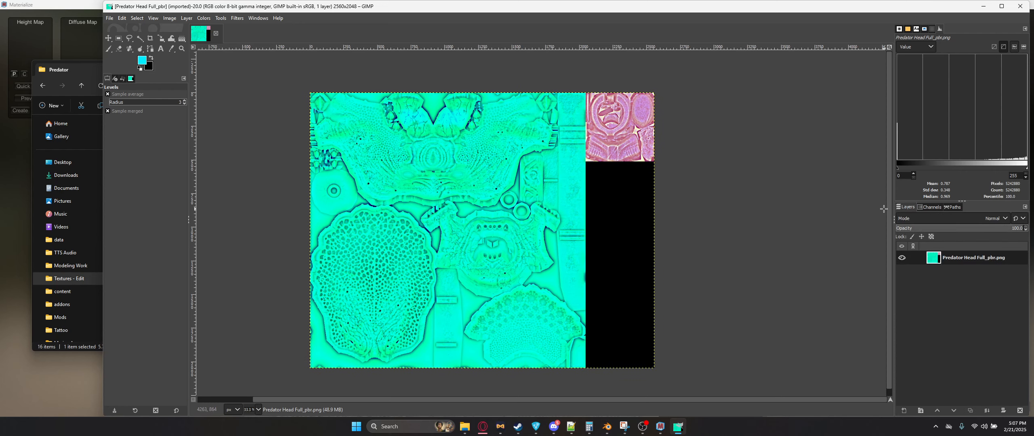
key("ctrl+w")
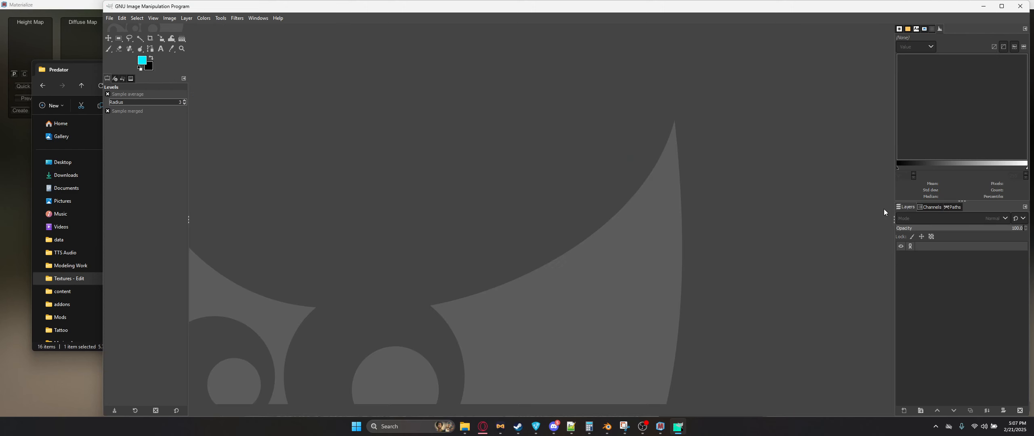
key("alt+Tab")
left_click(301, 297)
left_click(346, 130)
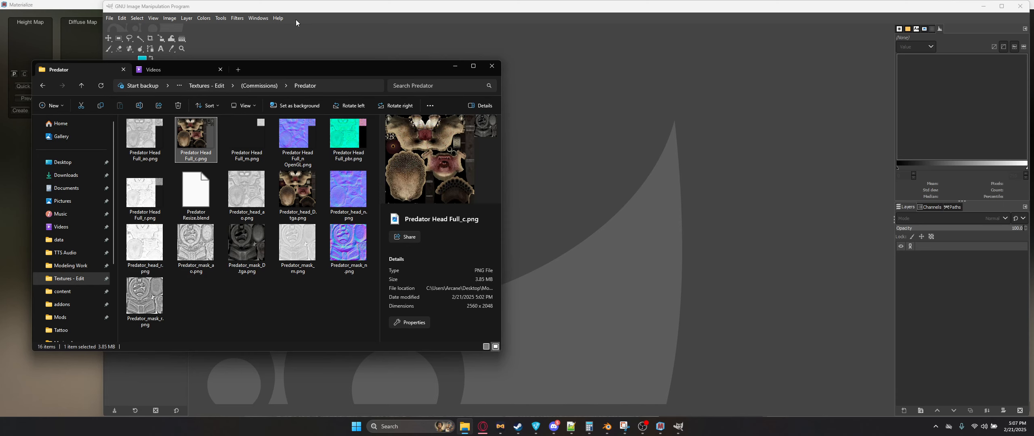
Step: Switch to Blender and join Predator Head.002 and Predator Head Facemask.002 into one object
key("alt+Tab")
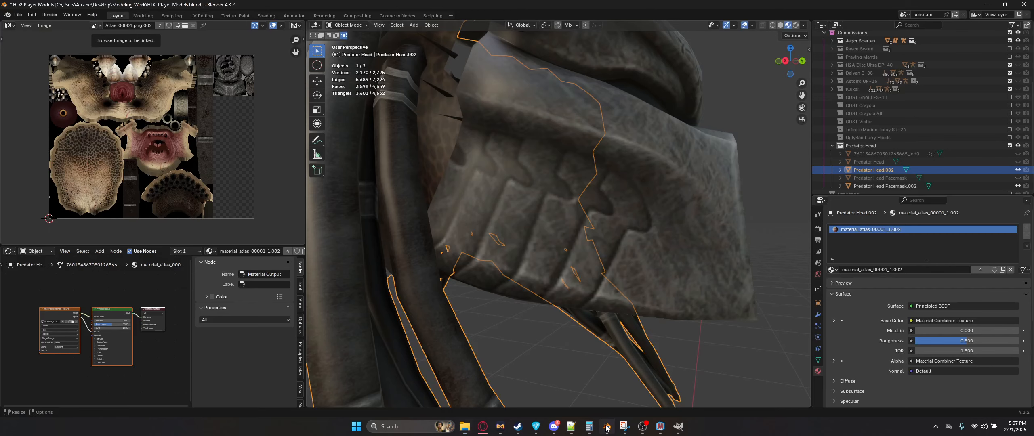
scroll(617, 254, "down", 5)
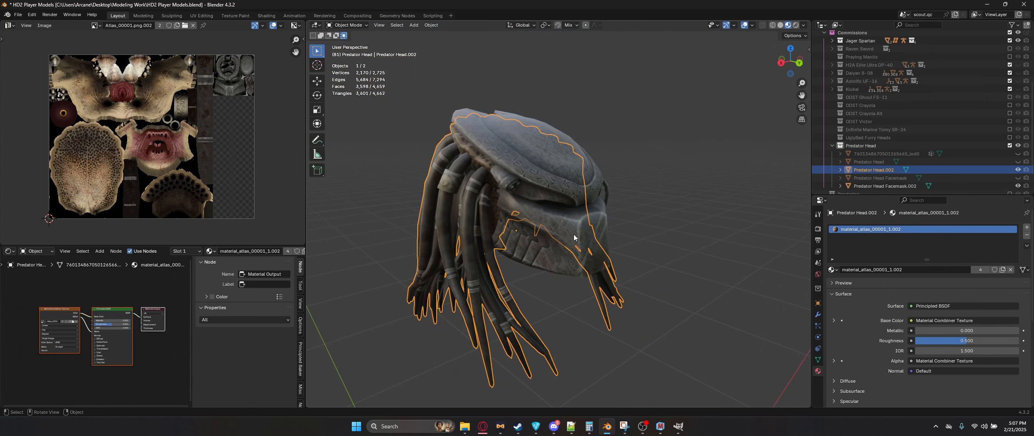
middle_click_drag(573, 232, 561, 246)
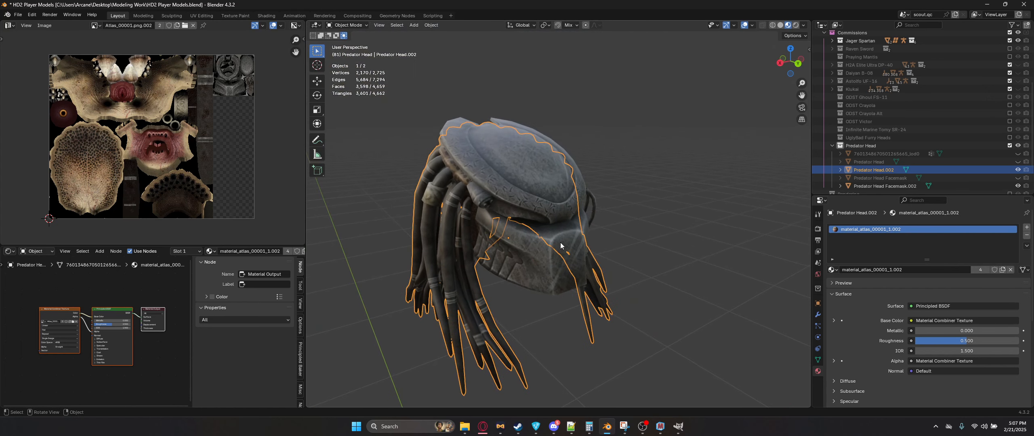
left_click(570, 243)
middle_click_drag(586, 194, 585, 196)
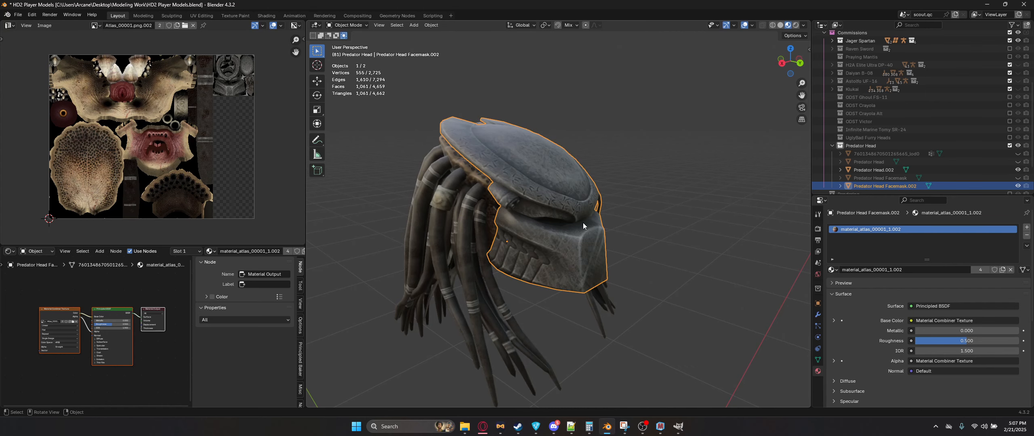
left_click(470, 209, "shift")
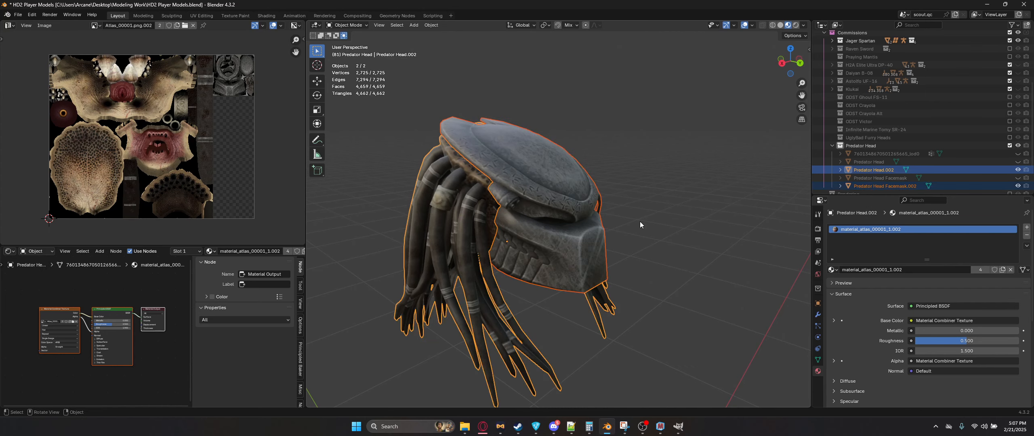
key("ctrl+j")
Step: Switch the Helldivers 2 SDK archive to SDK Base Patch Archive and create a new patch
middle_click_drag(640, 222, 590, 210)
key("n")
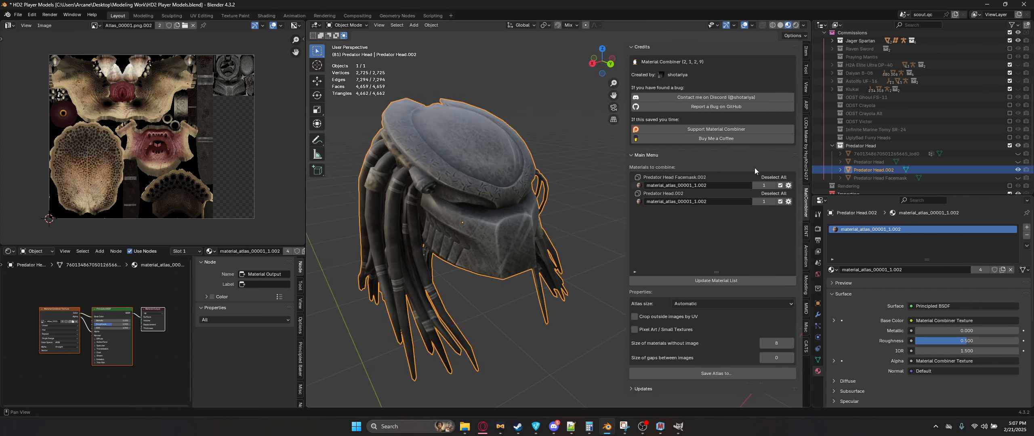
left_click(805, 280)
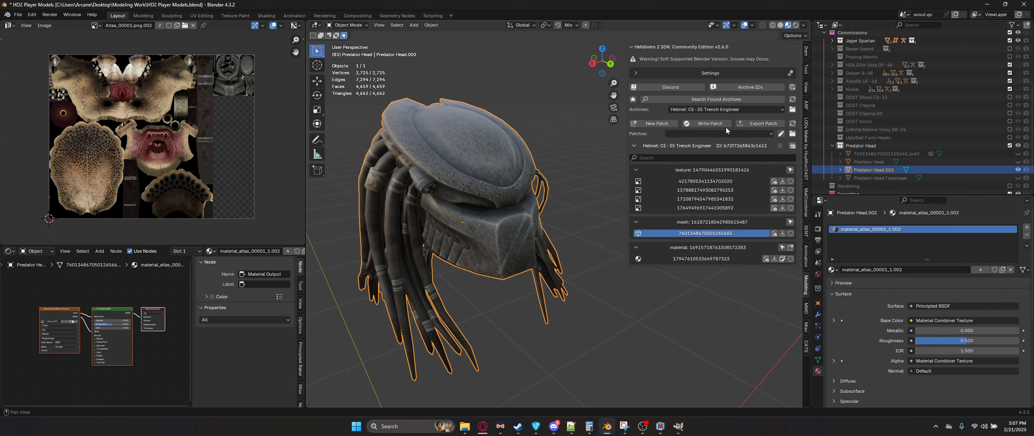
left_click(705, 109)
left_click(701, 111)
left_click(722, 124)
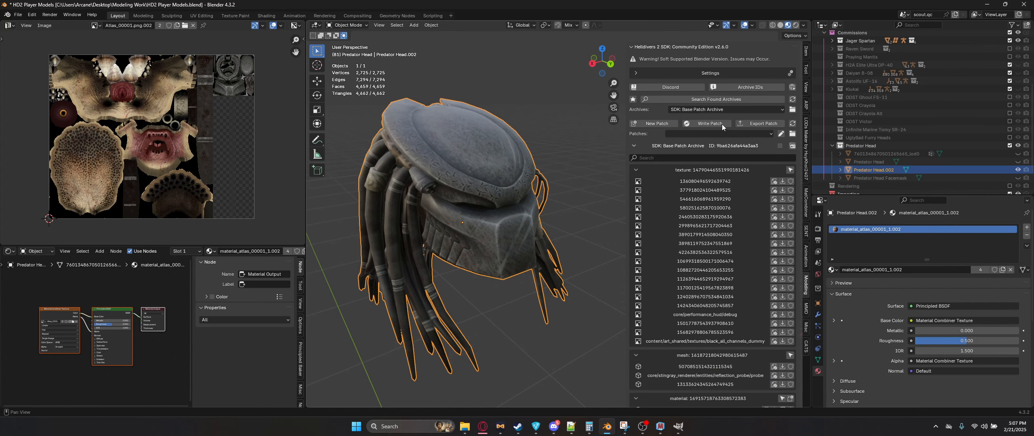
left_click(660, 124)
Step: Add the helmet material from the base archive to the new patch using the Basic+ template, then show the patch contents
scroll(712, 152, "down", 6)
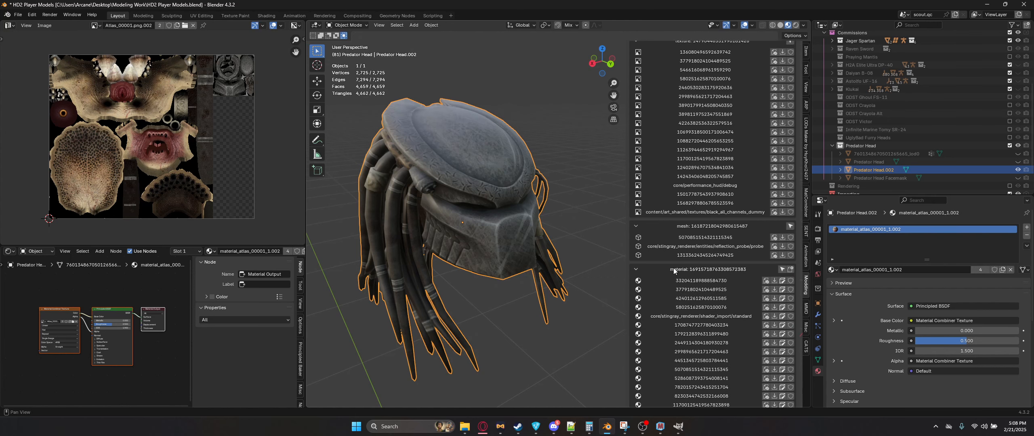
left_click(789, 270)
left_click(807, 277)
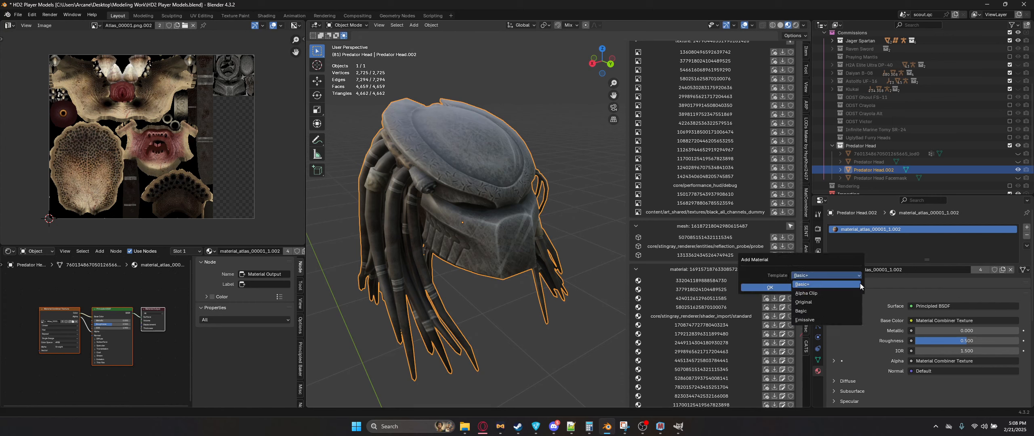
left_click(833, 284)
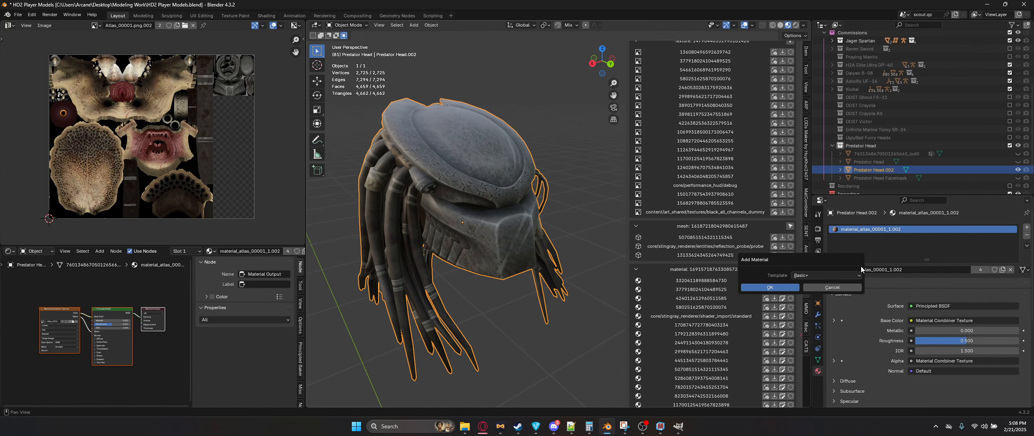
left_click(785, 289)
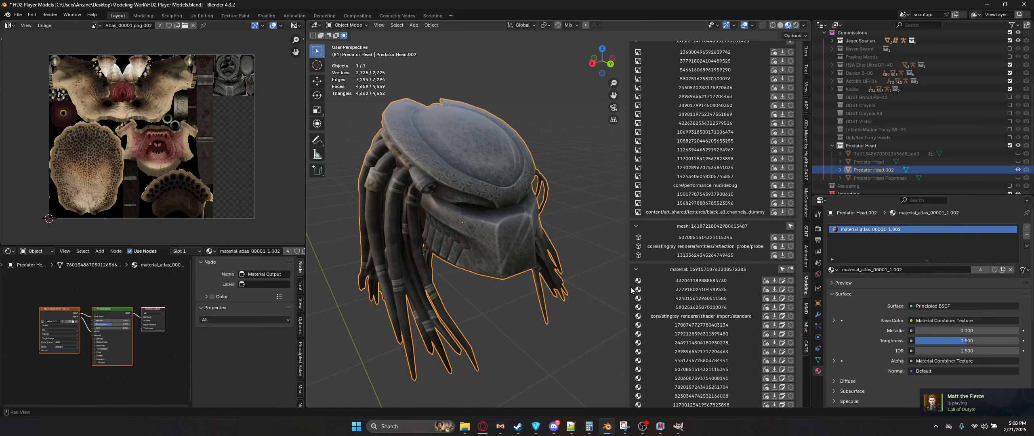
scroll(749, 248, "up", 8)
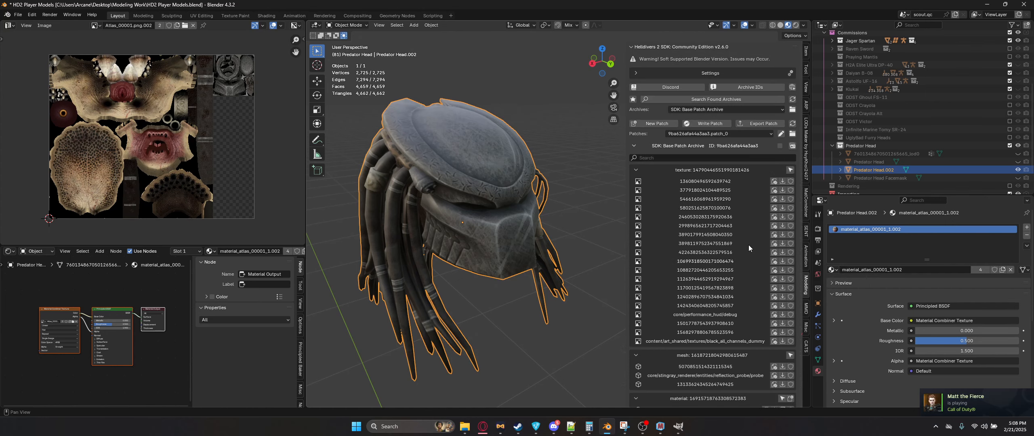
left_click(780, 146)
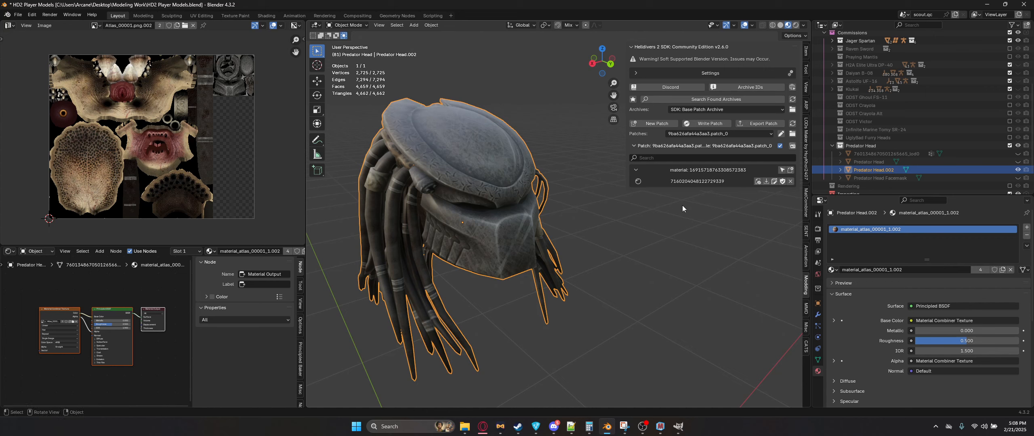
left_click(831, 270)
type("716")
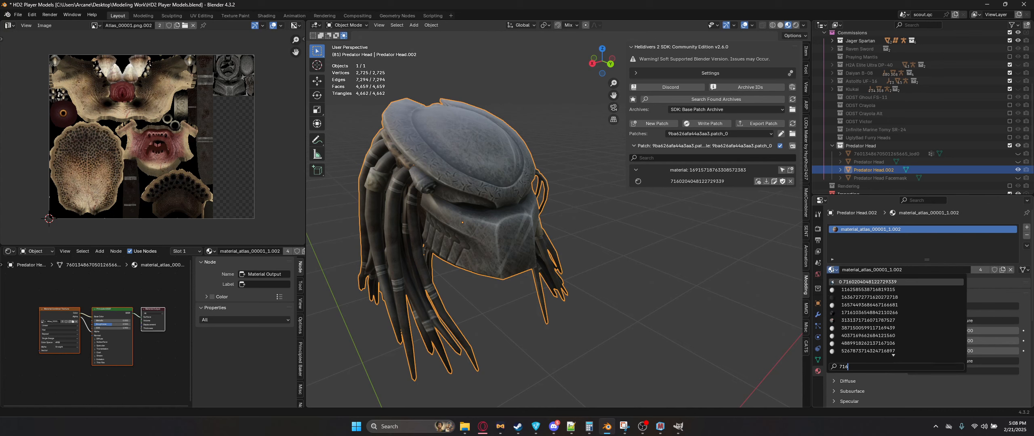
left_click(860, 283)
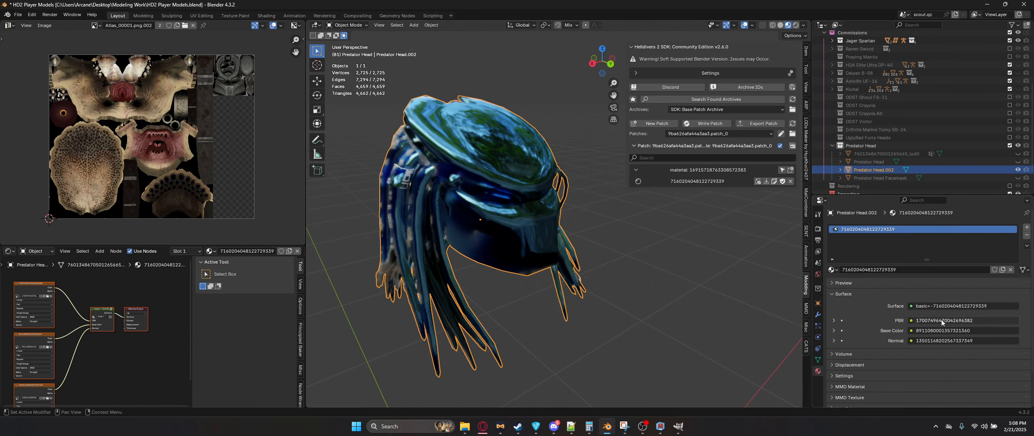
Step: Load Predator Head Full_pbr.png into the material's PBR texture slot
left_click(835, 321)
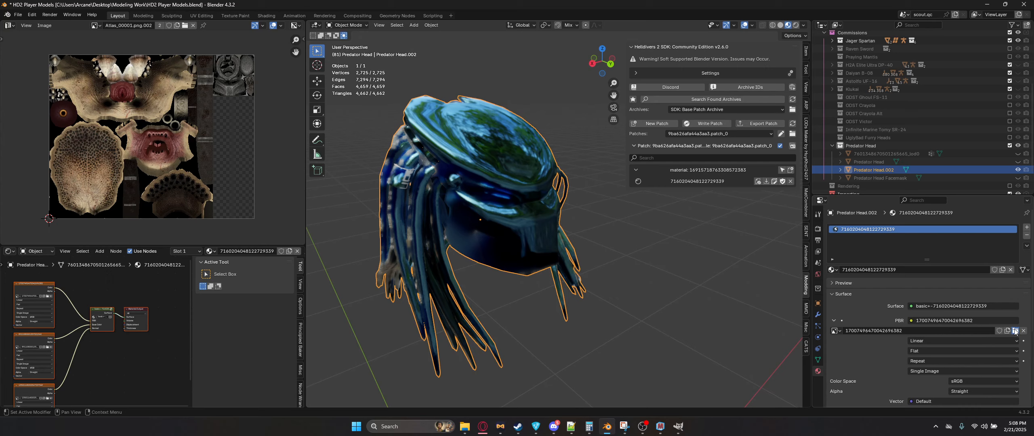
left_click(1016, 331)
key("super+Tab")
left_click(500, 119)
left_click_drag(356, 148, 598, 259)
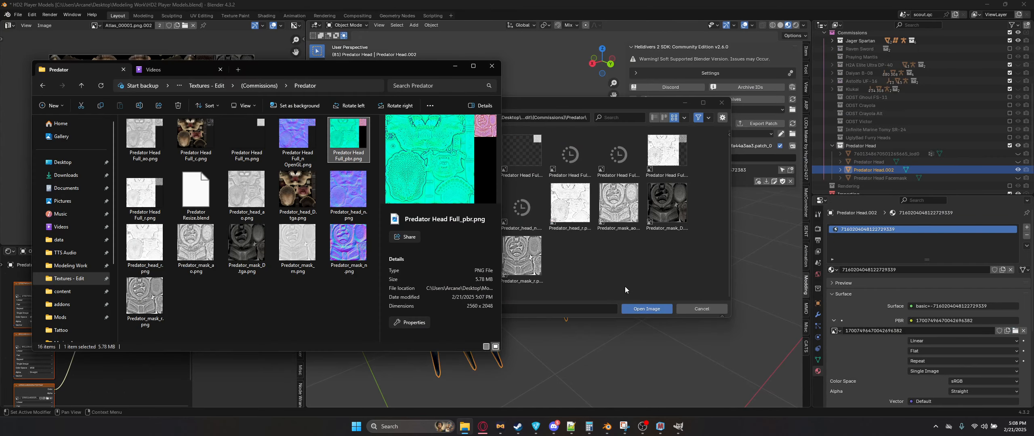
left_click(647, 309)
Step: Load Predator Head Full_c.png into the material's Base Color texture slot
left_click(834, 321)
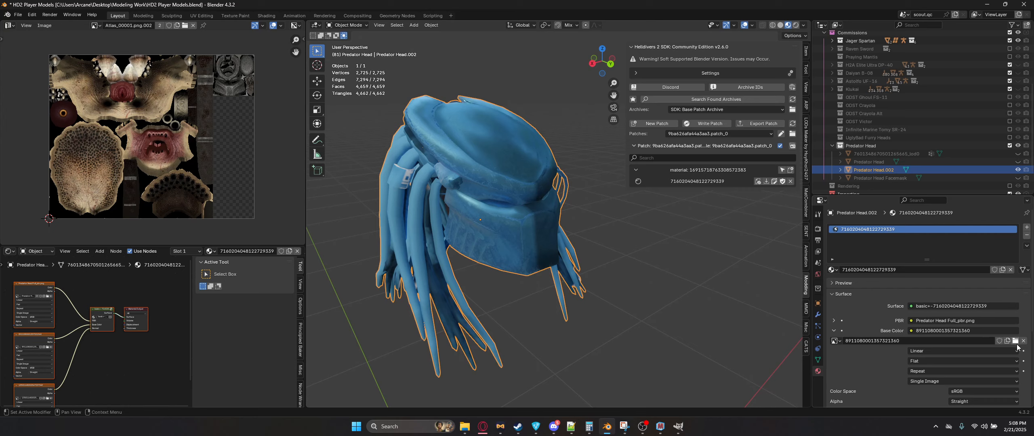
left_click(1016, 340)
key("alt+Tab")
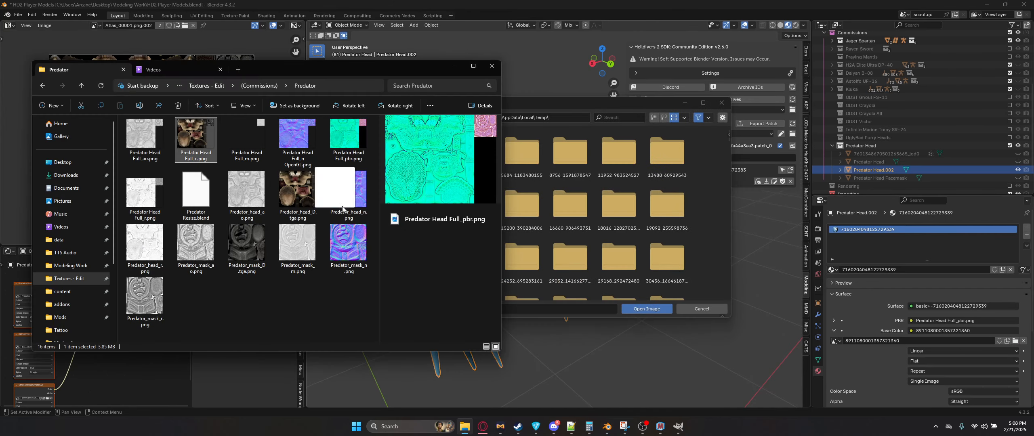
left_click_drag(338, 180, 658, 324)
left_click(657, 310)
Step: Load Predator Head Full_n OpenGL.png into the material's Normal texture slot
left_click(835, 331)
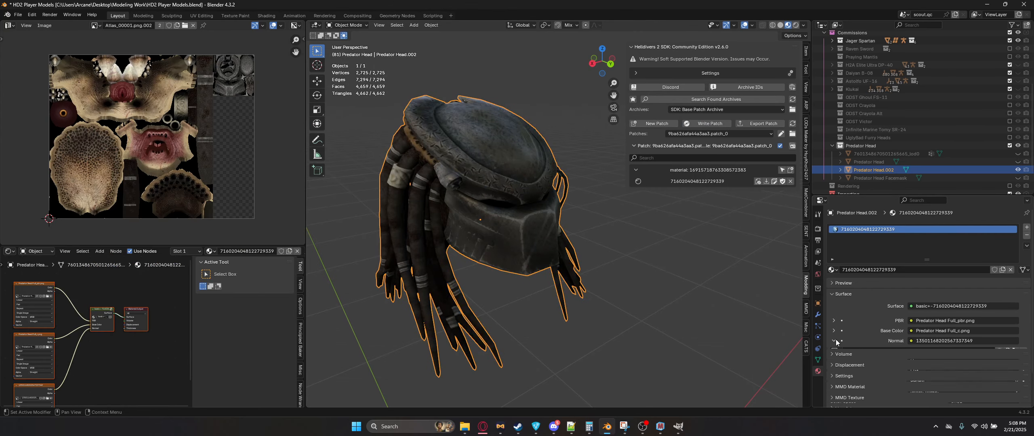
left_click(834, 340)
left_click(1015, 351)
key("alt+Tab")
left_click(297, 139)
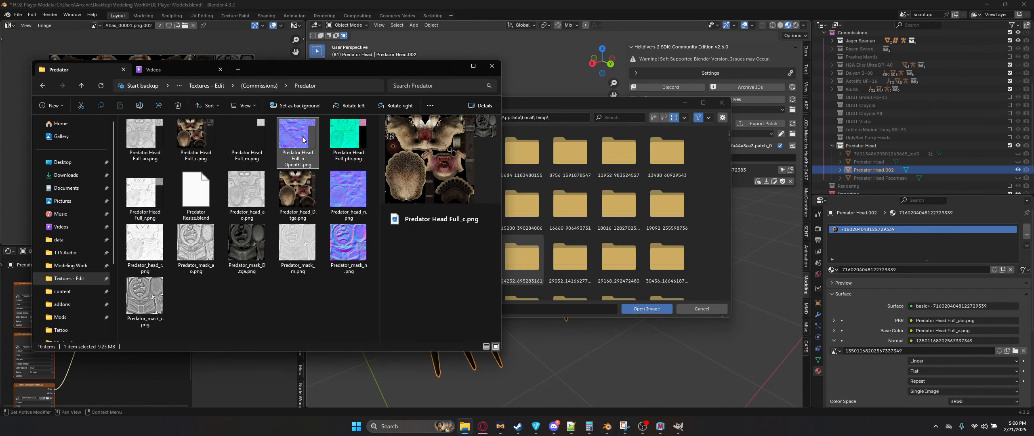
left_click_drag(539, 197, 565, 210)
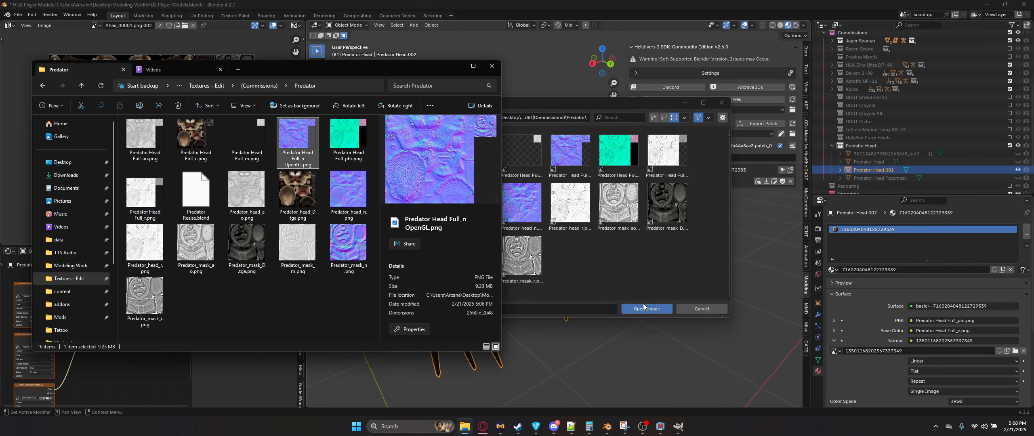
left_click(646, 309)
scroll(580, 284, "up", 4)
middle_click_drag(530, 219, 572, 261, "shift")
scroll(537, 220, "down", 3)
scroll(537, 220, "up", 4)
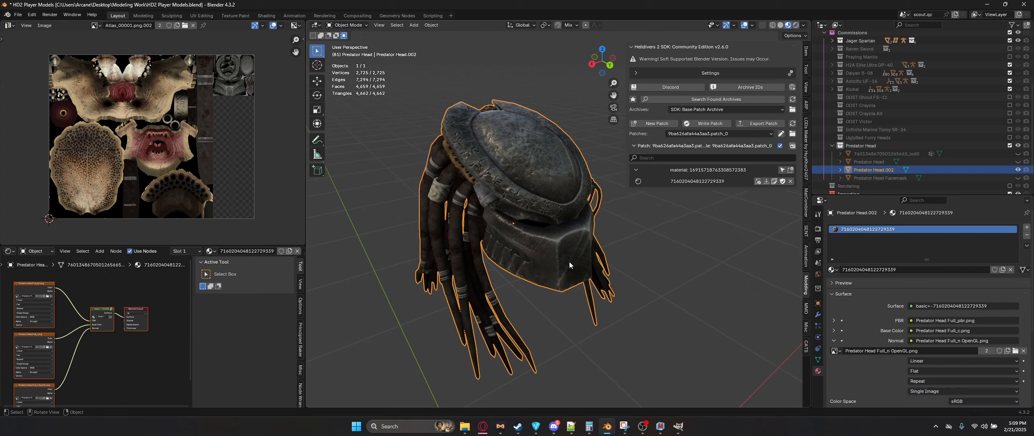
left_click(1017, 153)
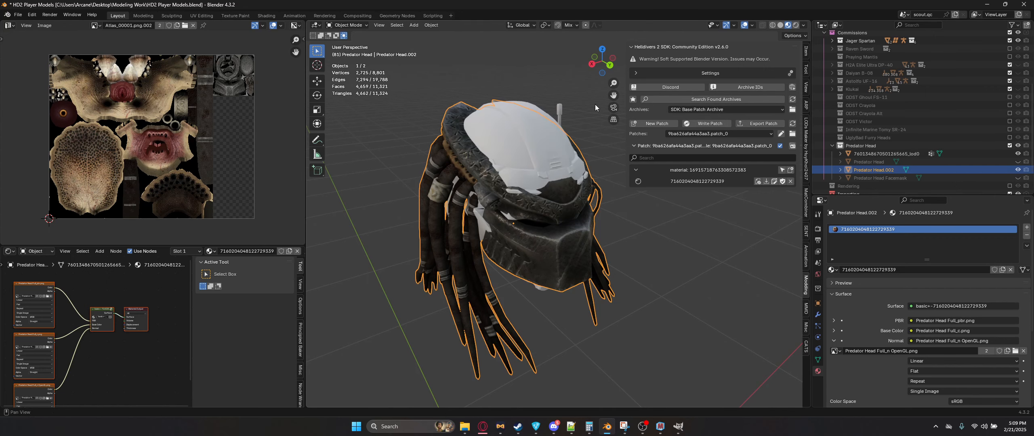
left_click(532, 138)
middle_click_drag(531, 138, 549, 165)
scroll(549, 165, "down", 5)
key("n")
middle_click_drag(528, 269, 541, 220, "shift")
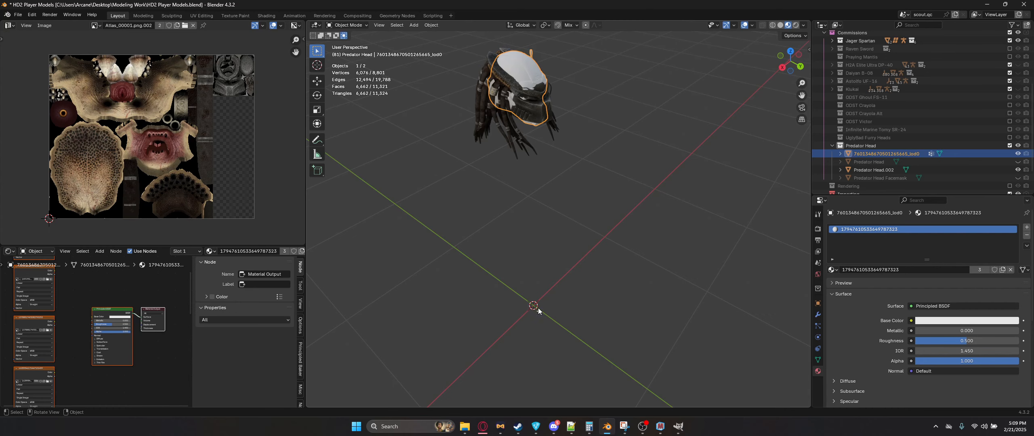
middle_click_drag(538, 308, 544, 194)
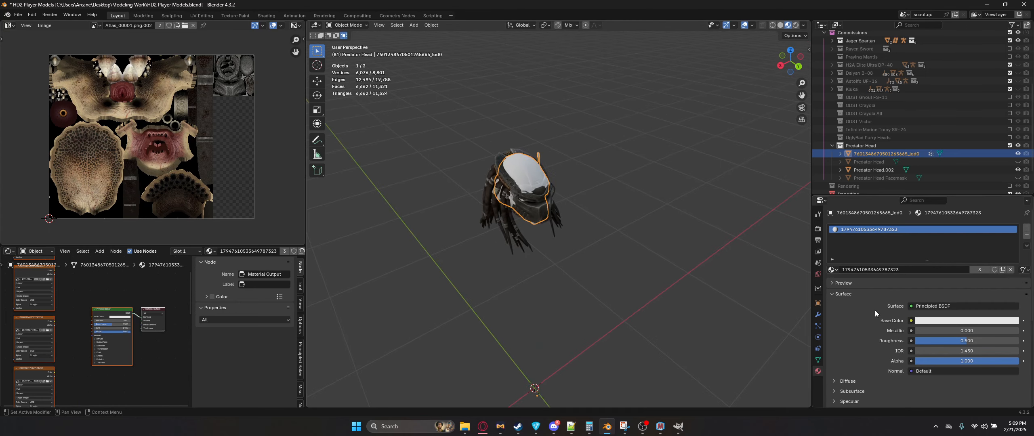
left_click(817, 303)
scroll(917, 351, "down", 3)
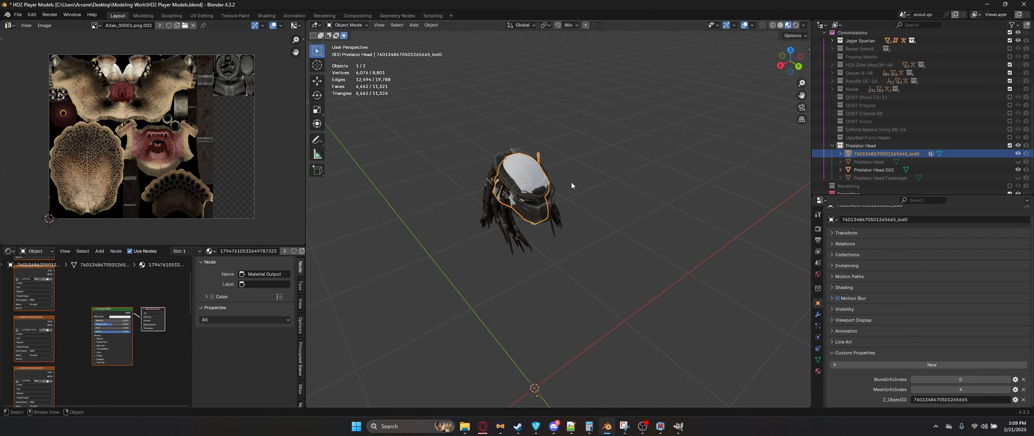
scroll(571, 186, "up", 4)
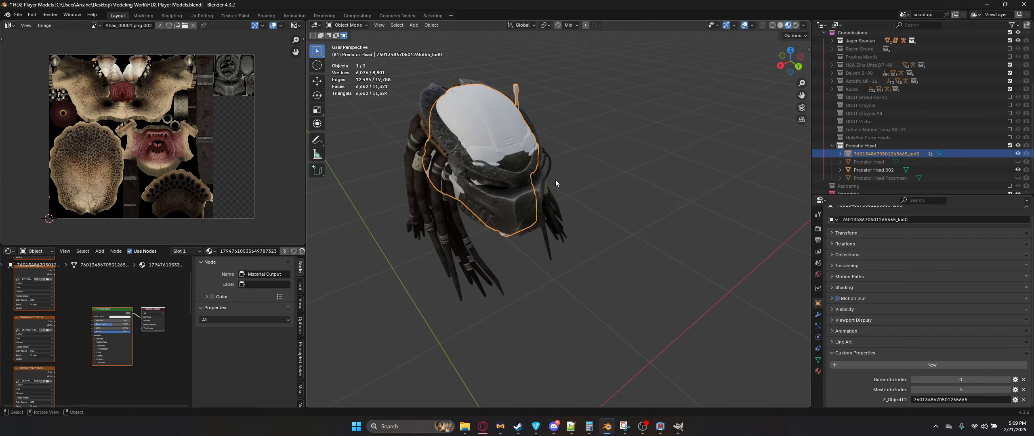
Step: Select Predator Head.002 together with the lod0 mesh and join them into the lod0 object
key("n")
middle_click_drag(588, 211, 597, 239, "shift")
left_click(555, 196)
middle_click_drag(566, 197, 558, 196)
key("n")
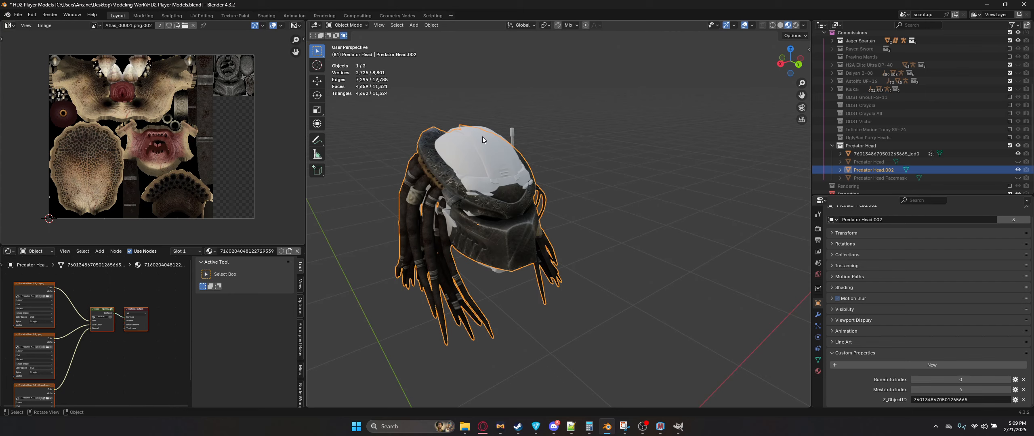
left_click(488, 142, "shift")
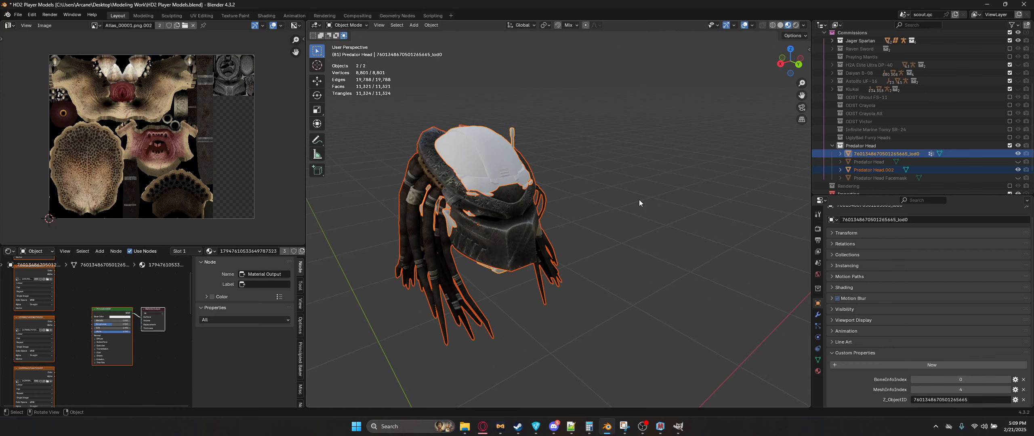
key("ctrl+j")
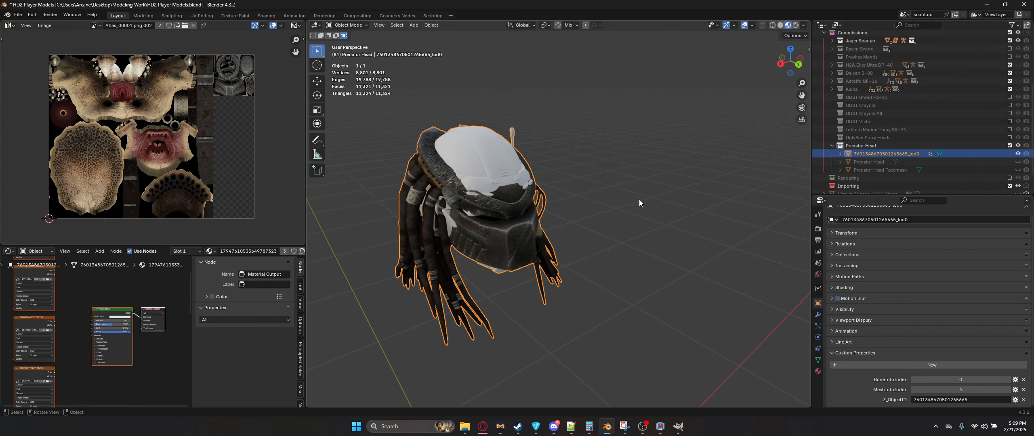
Step: In Edit Mode, select and delete the original helmet's faces using the white material, then remove that material slot
key("Tab")
key("alt+a")
left_click(818, 371)
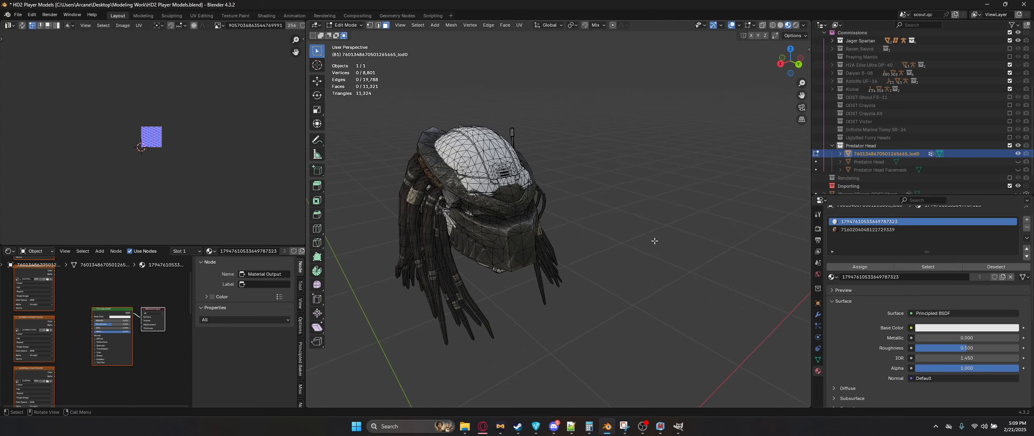
key("Tab")
key("Tab")
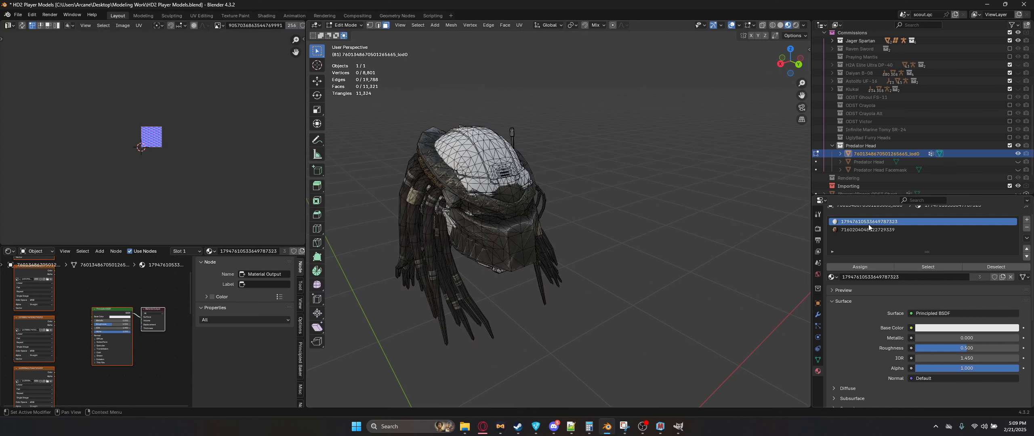
left_click(919, 267)
key("x")
left_click(668, 206)
key("Tab")
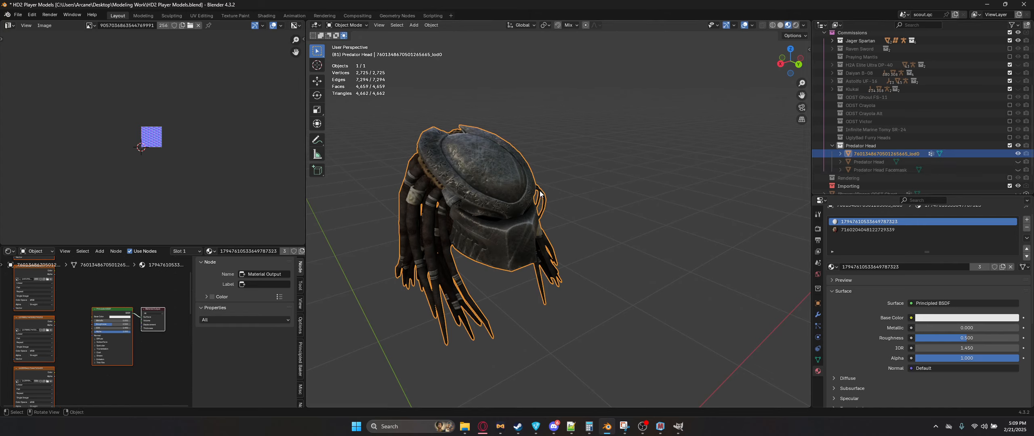
left_click(1027, 228)
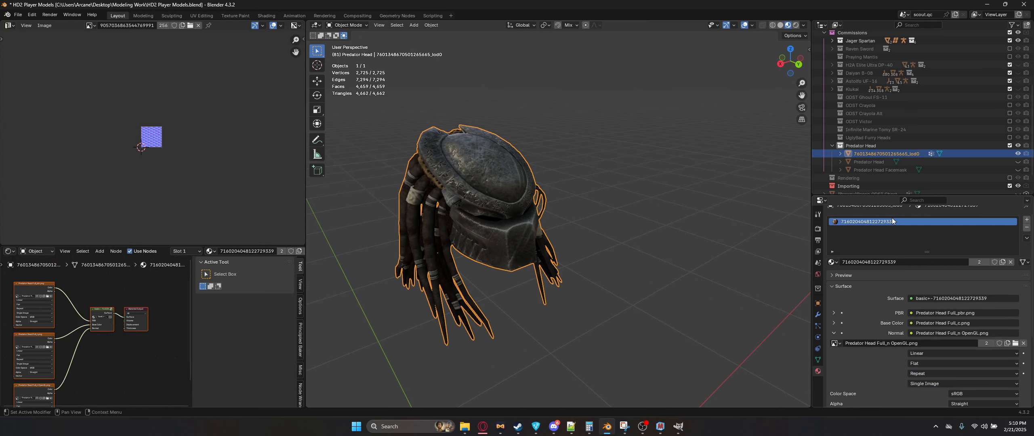
Step: Try removing UVMap.002 from the mesh's UV maps and undo the removal
left_click(818, 360)
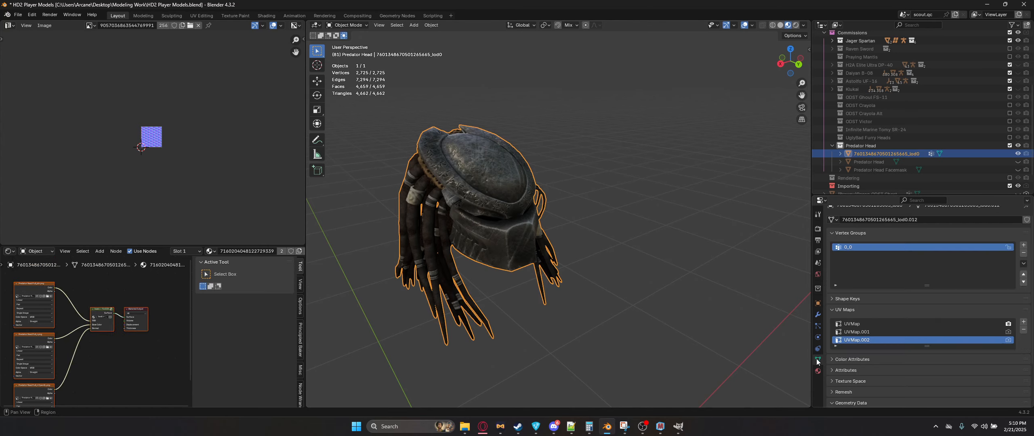
left_click(1023, 330)
left_click(1024, 330)
key("ctrl+z")
key("ctrl+z")
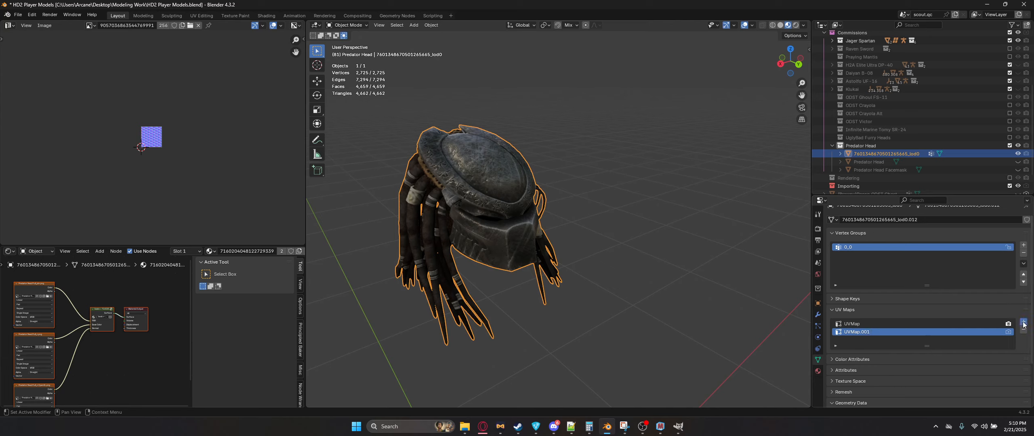
Step: Compare the UVMap, UVMap.001 and UVMap.002 layouts against the PBR texture in Edit Mode
key("Tab")
key("a")
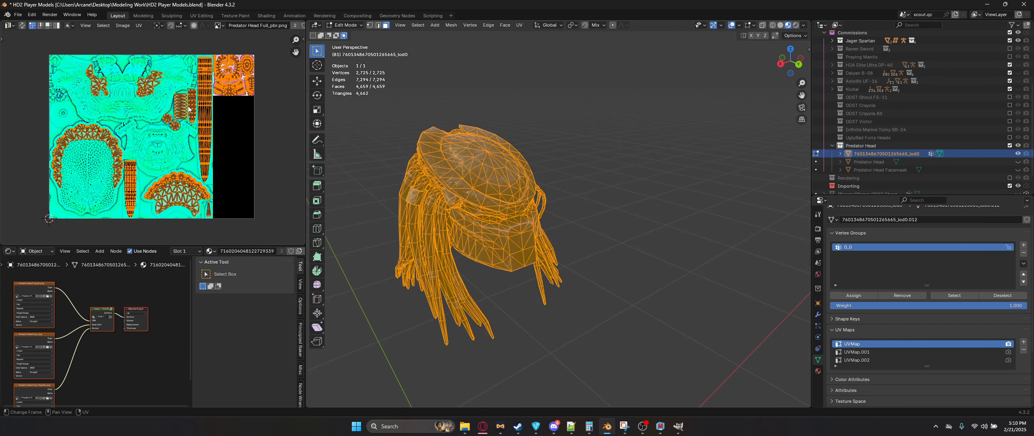
left_click(866, 353)
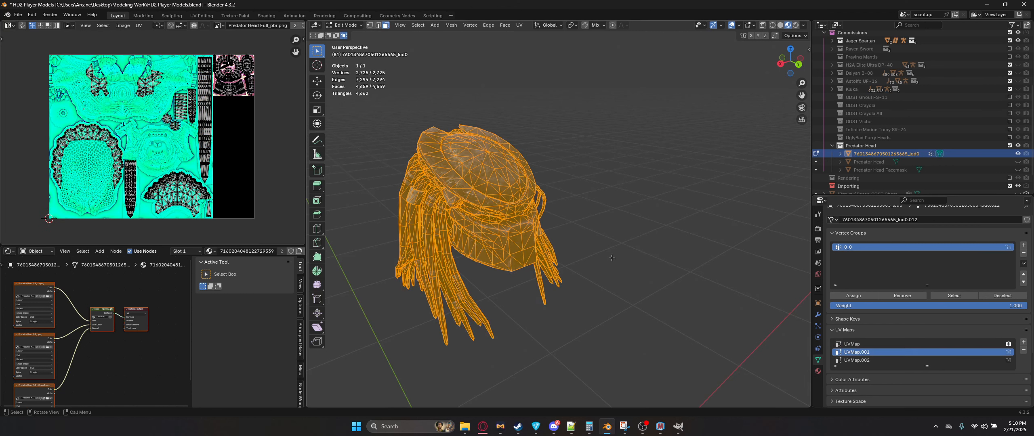
left_click(871, 359)
left_click(928, 345)
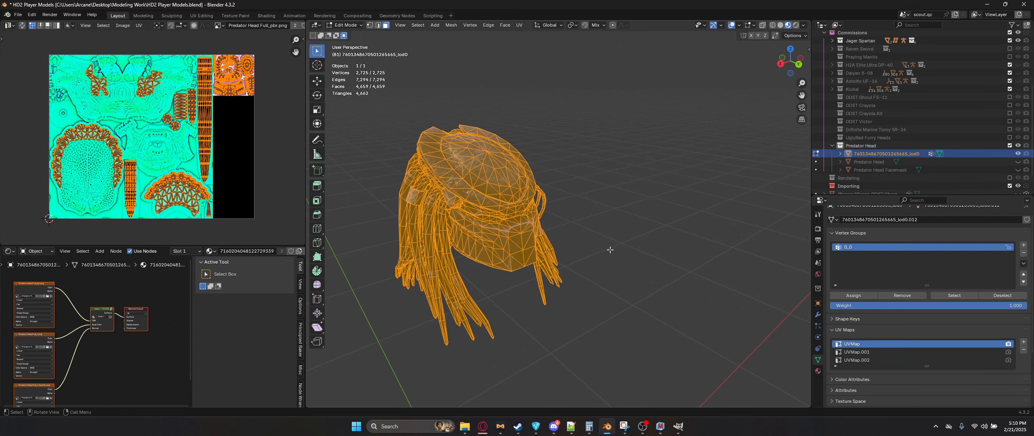
key("Tab")
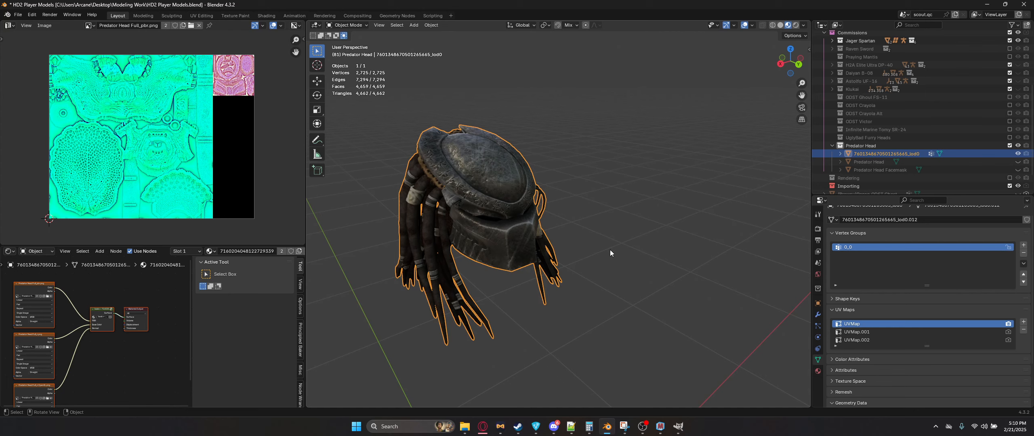
middle_click_drag(777, 175, 628, 247)
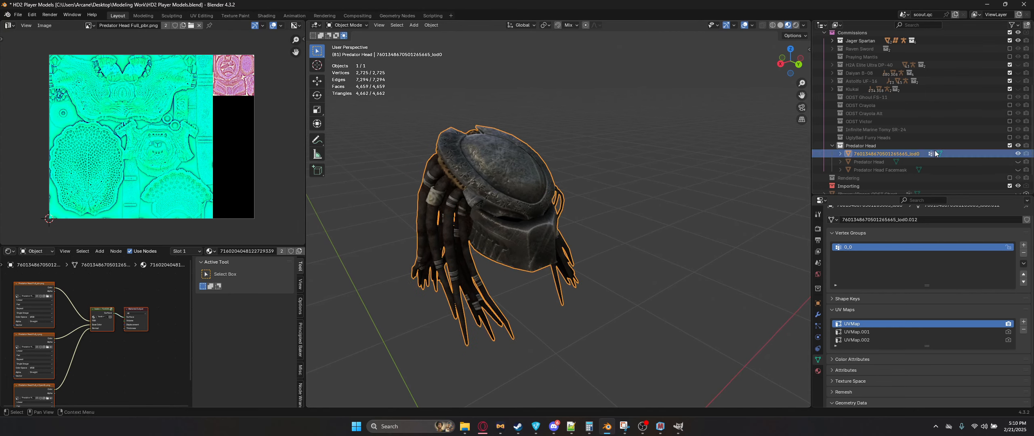
Step: Rename the joined helmet object to Predator Helmet CE-35
key("F2")
type("Pread")
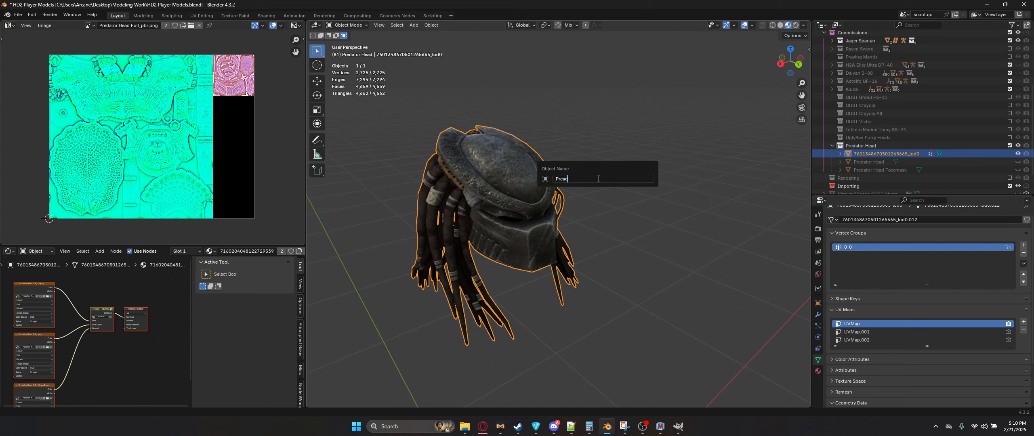
type("ator Helmet CE-35")
key("Return")
Step: In Edit Mode, select all of the helmet's vertices and assign them to the 0_0 vertex group
middle_click_drag(601, 255, 549, 198)
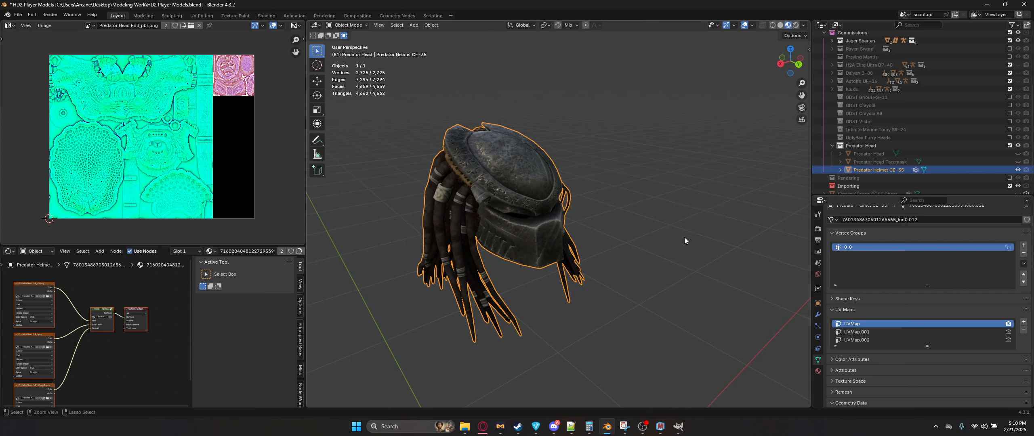
key("ctrl+Tab")
left_click(623, 208)
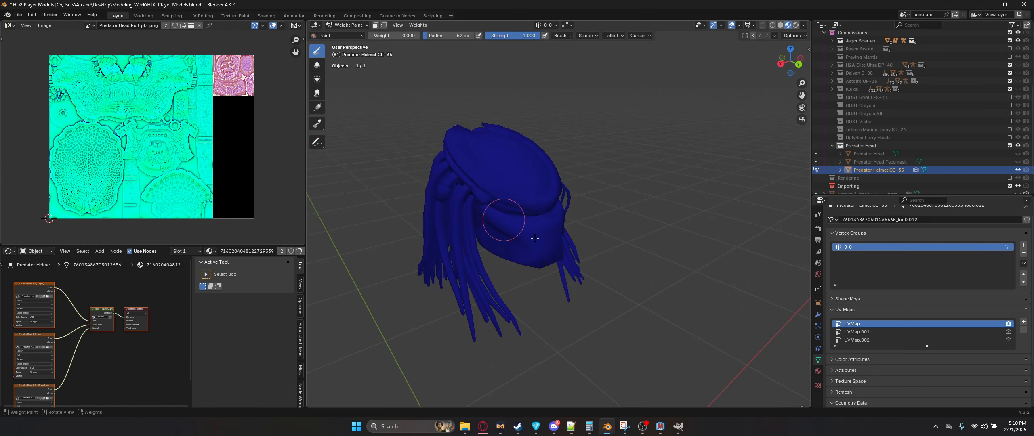
key("ctrl+Tab")
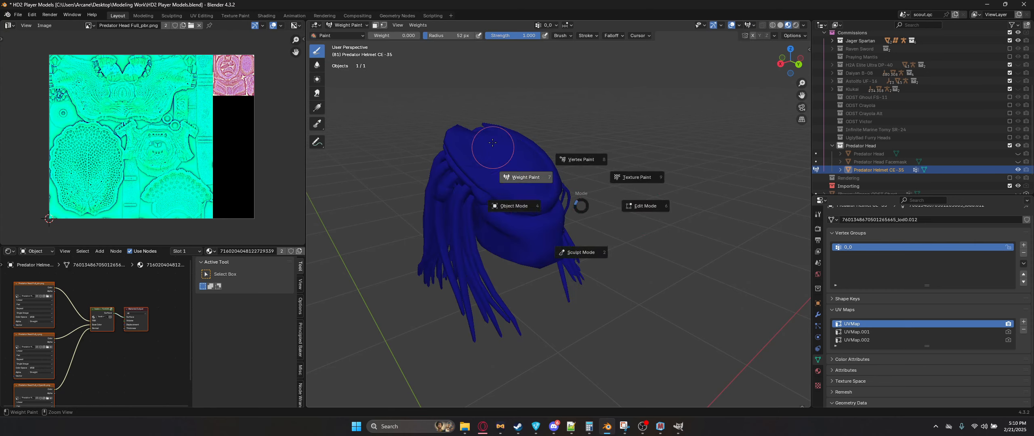
left_click(695, 234)
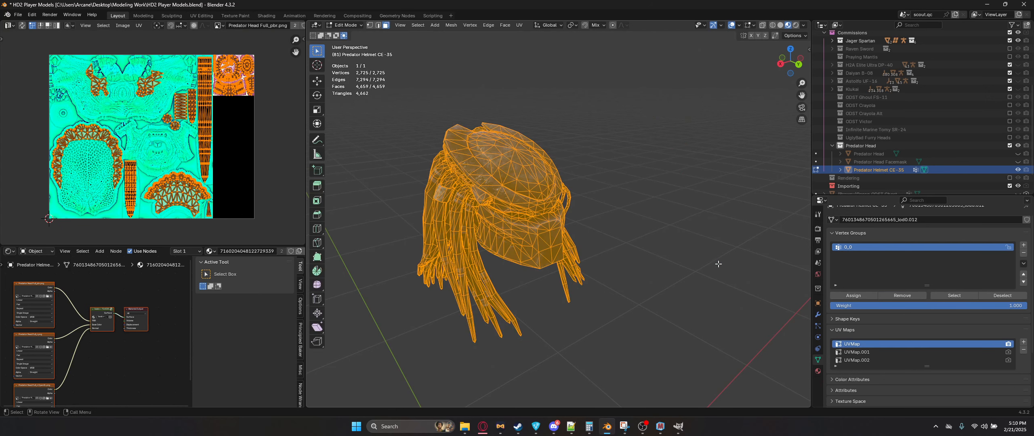
key("alt+a")
key("a")
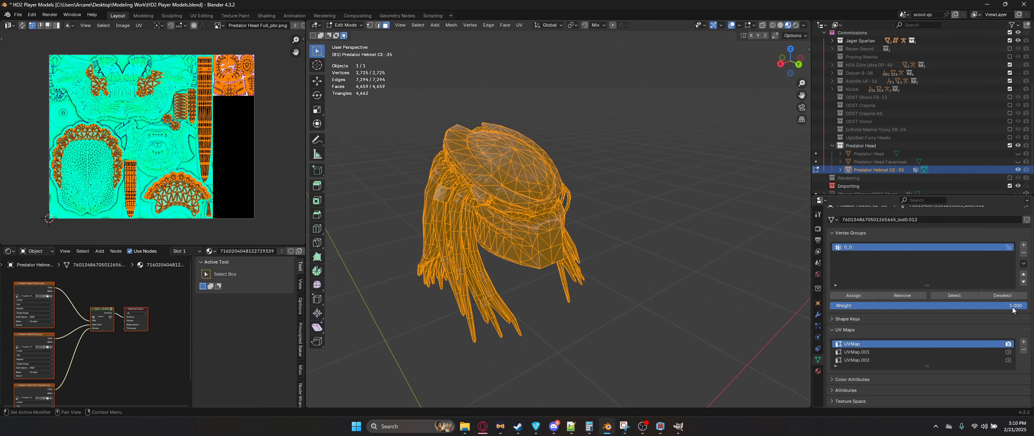
left_click(853, 296)
key("Tab")
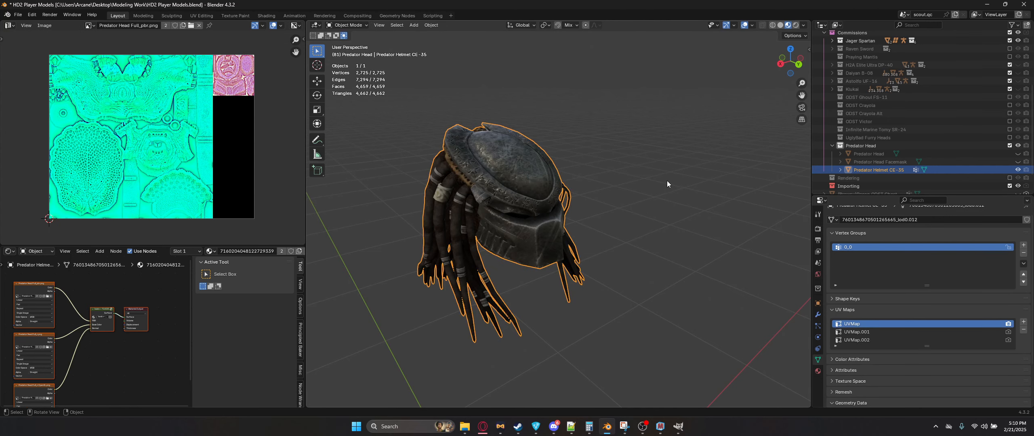
Step: Check the helmet's weights in Weight Paint mode, then return to Object Mode
key("ctrl+Tab")
left_click(572, 229)
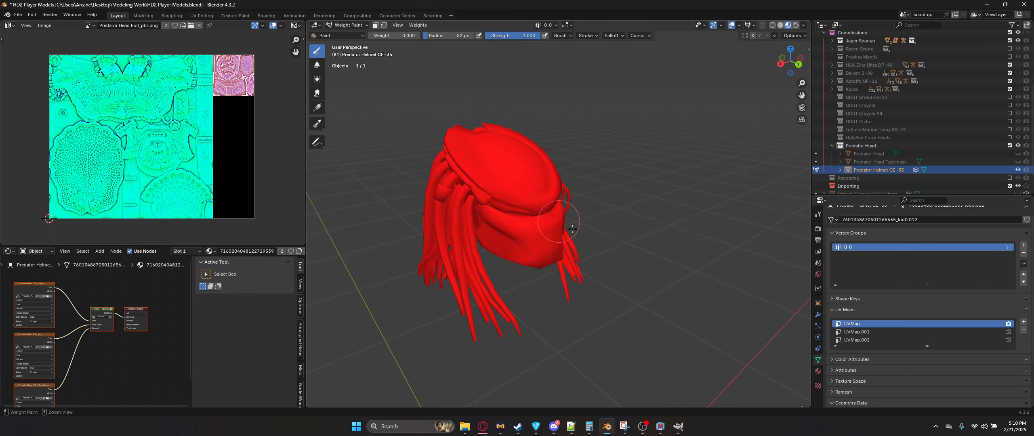
key("ctrl+Tab")
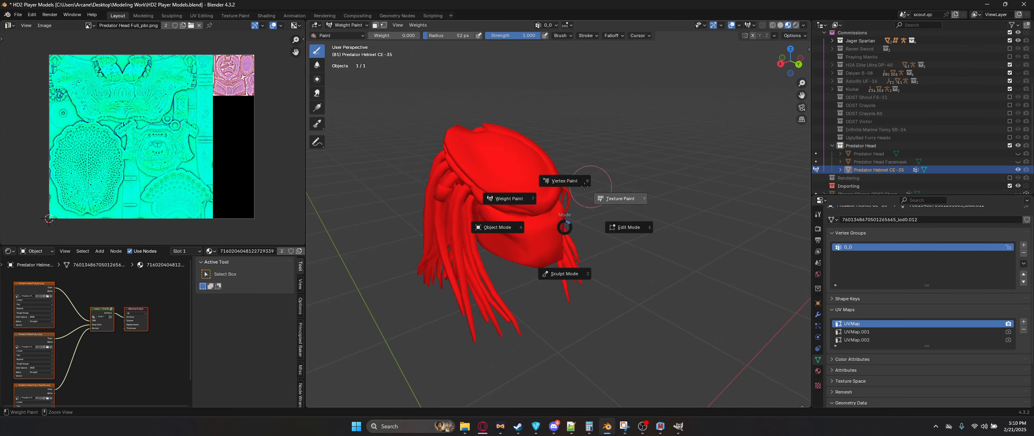
left_click(497, 227)
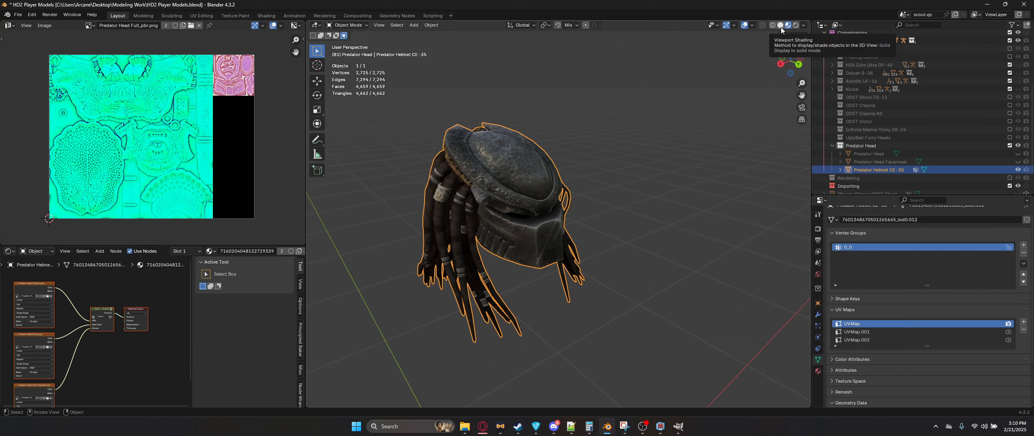
Step: Switch the viewport to Solid shading and enable backface culling to inspect the helmet's face orientation
left_click(780, 25)
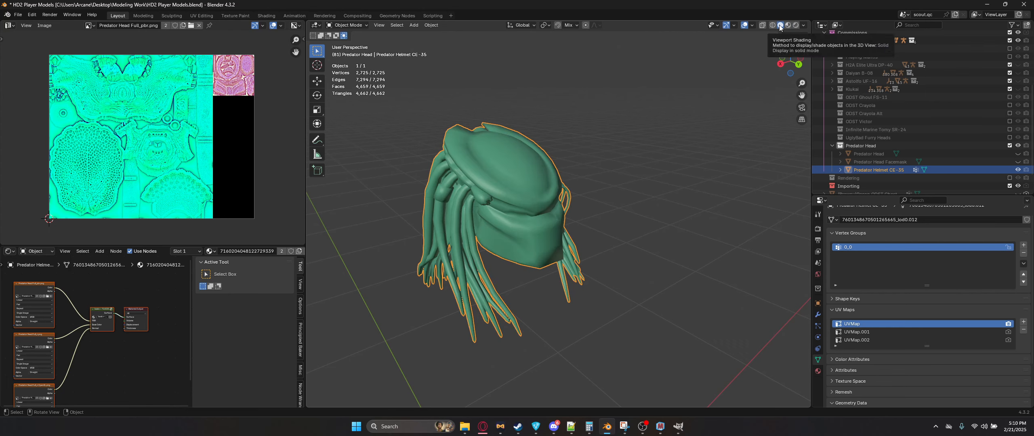
left_click(803, 26)
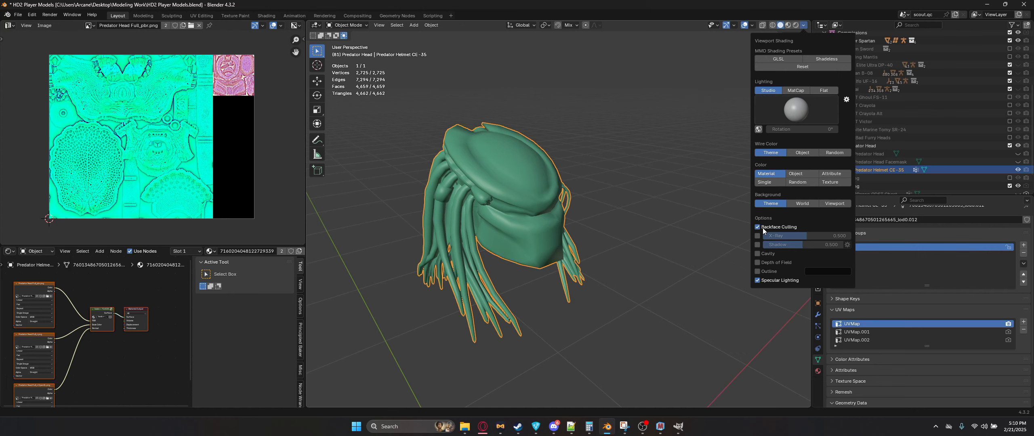
mouse_move(593, 218)
middle_mouse_down()
mouse_move(581, 216)
mouse_move(630, 212)
mouse_move(607, 217)
middle_mouse_up()
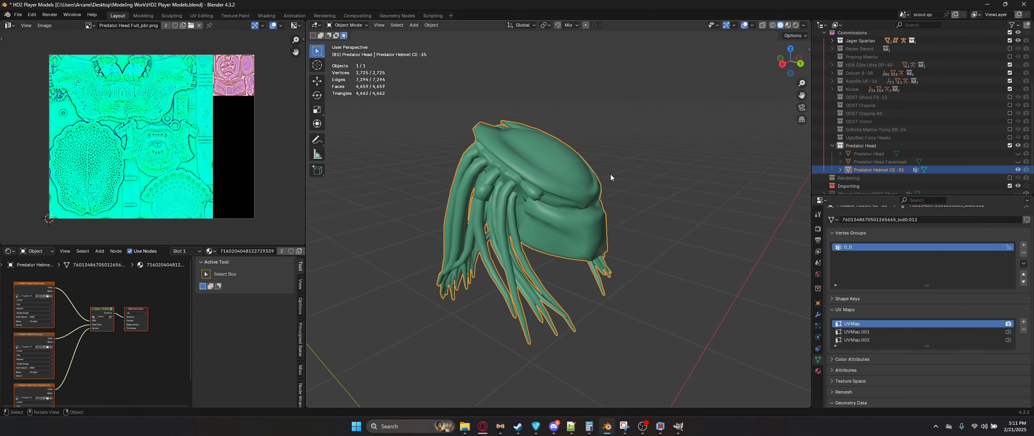
mouse_move(601, 201)
middle_mouse_down()
mouse_move(574, 204)
mouse_move(587, 210)
middle_mouse_up()
Step: Flip the normals of all the helmet's faces in Edit Mode and return to Object Mode
key("Tab")
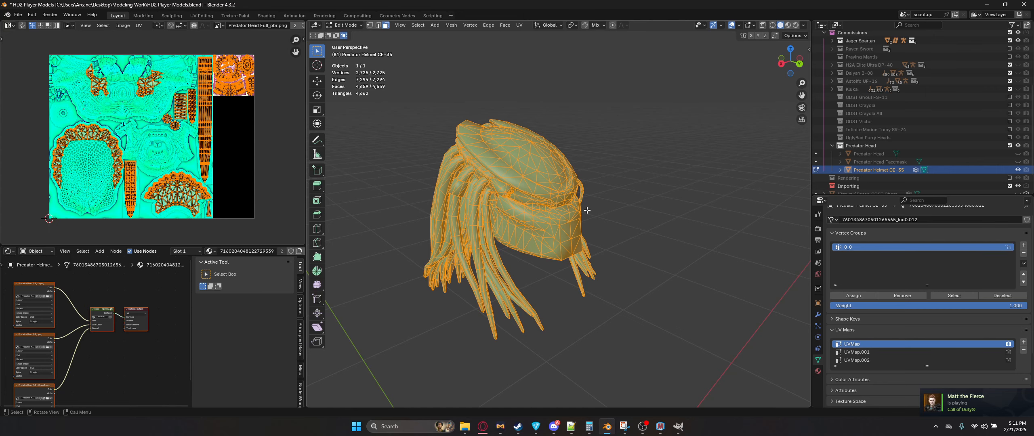
key("alt+n")
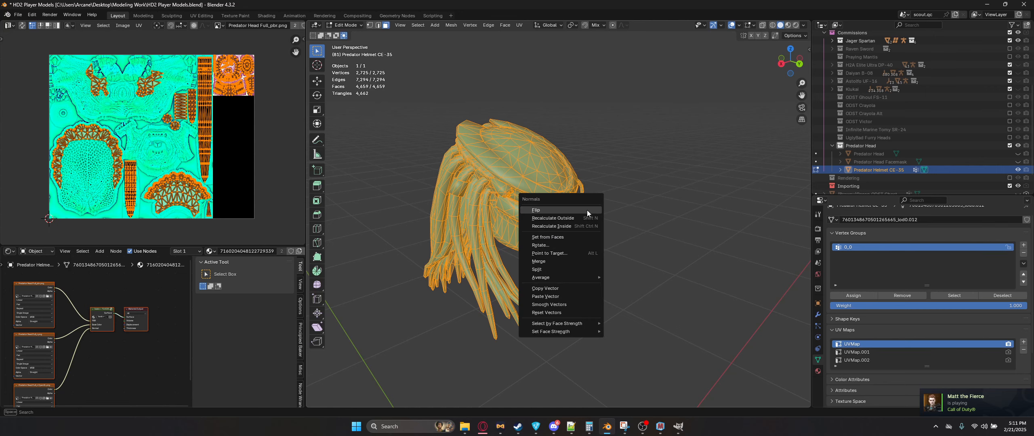
left_click(587, 210)
key("Tab")
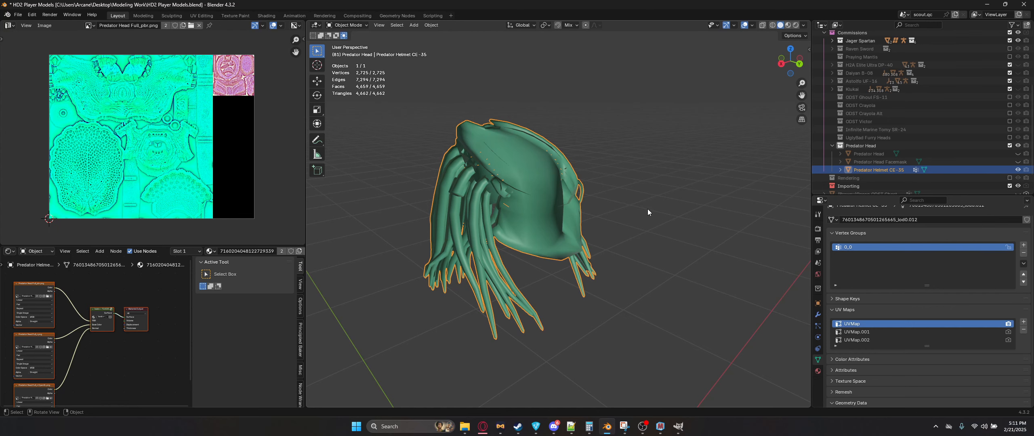
Step: Switch the viewport back to Material Preview shading
key("Tab")
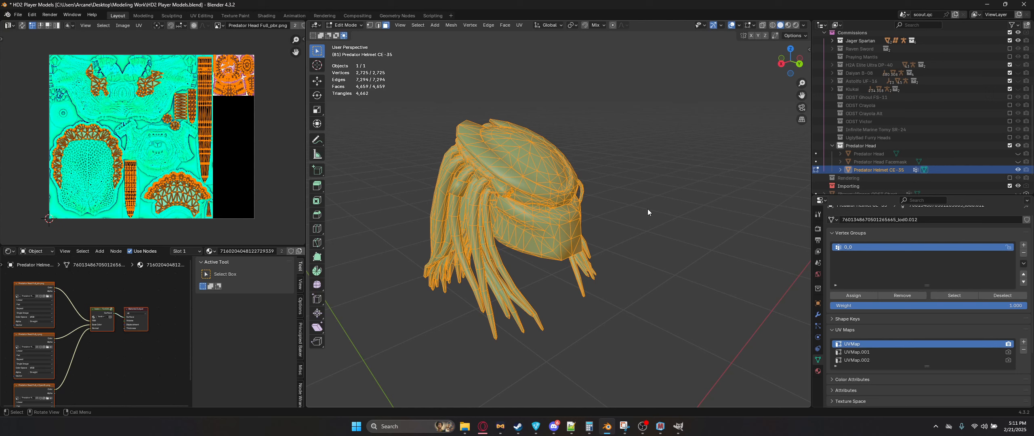
key("Tab")
left_click(788, 25)
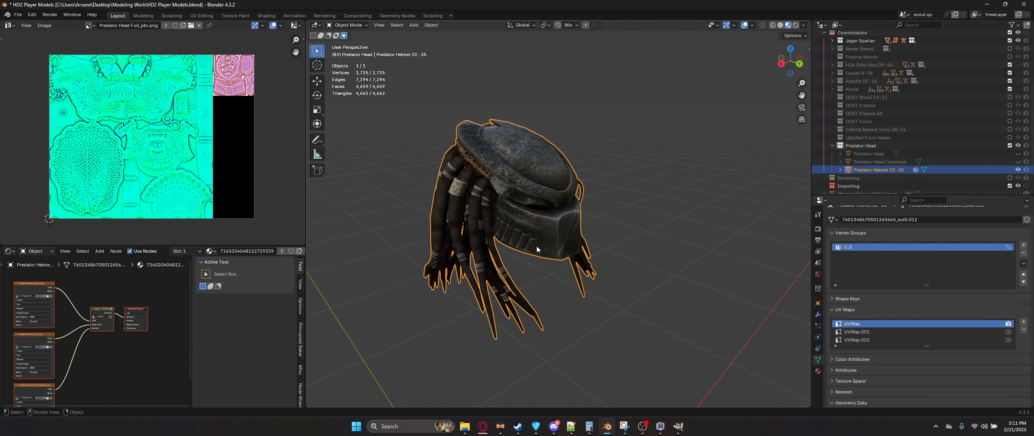
Step: Save the helmet mesh with the Helldivers 2 SDK's Save Meshes command and write the patch
mouse_move(537, 248)
middle_mouse_down()
mouse_move(520, 251)
mouse_move(535, 240)
middle_mouse_up()
key("n")
right_click(535, 241)
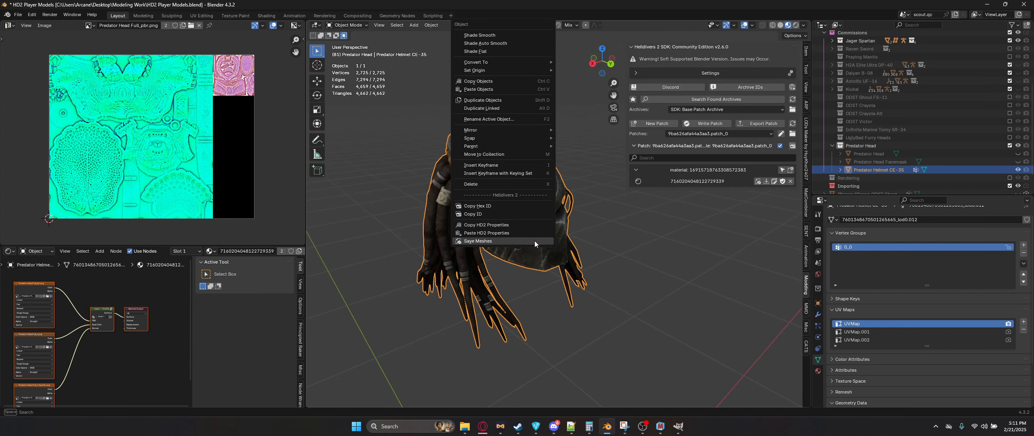
left_click(534, 241)
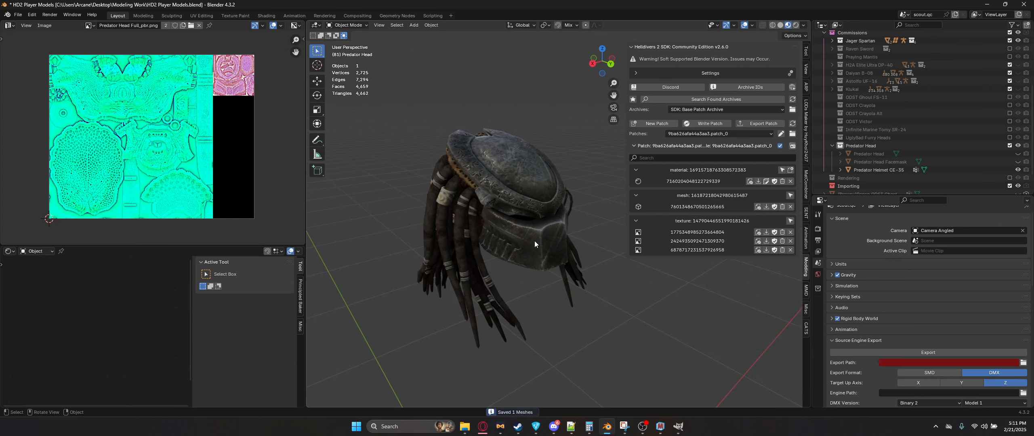
left_click(710, 124)
Step: Switch to Steam and launch Helldivers 2 to test the patch
left_click(519, 426)
left_click(150, 176)
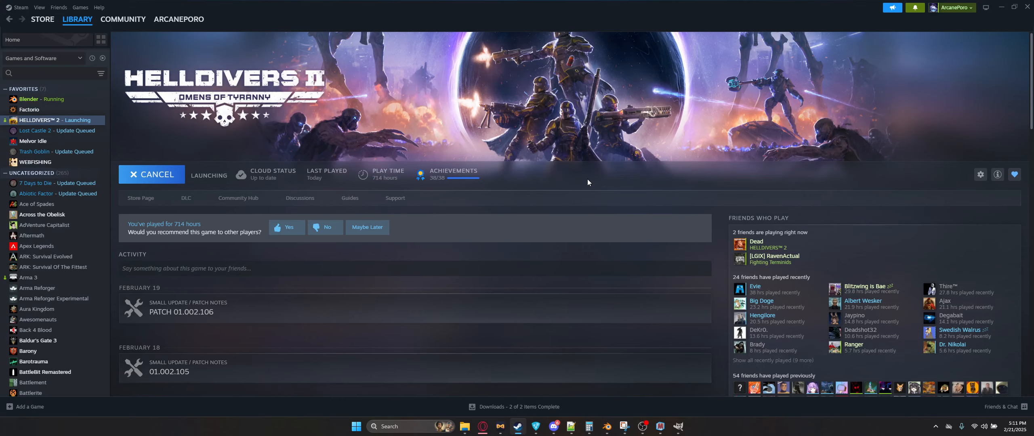